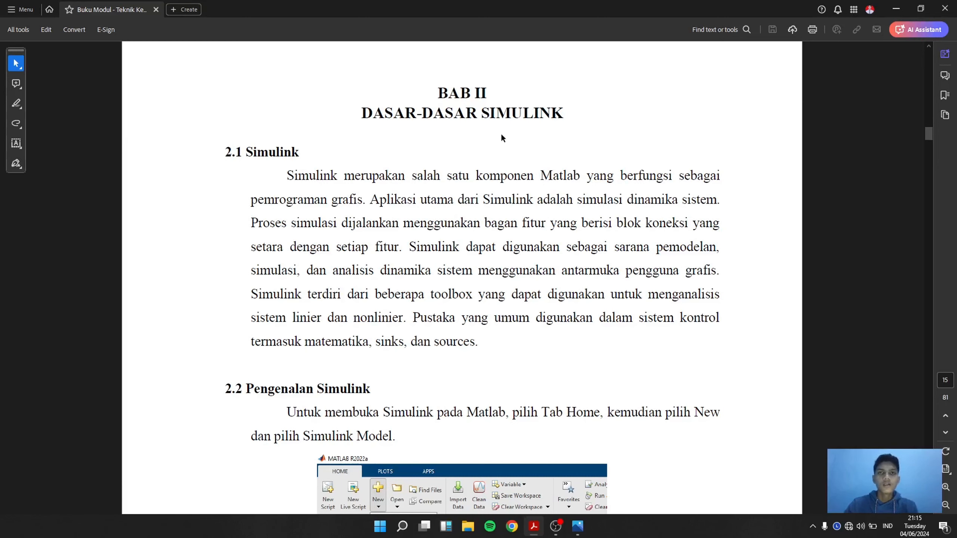
Step: Read sections 2.1 Simulink and 2.2 Pengenalan Simulink in the module PDF, down to how a new Simulink model is opened
scroll(501, 135, "down", 1)
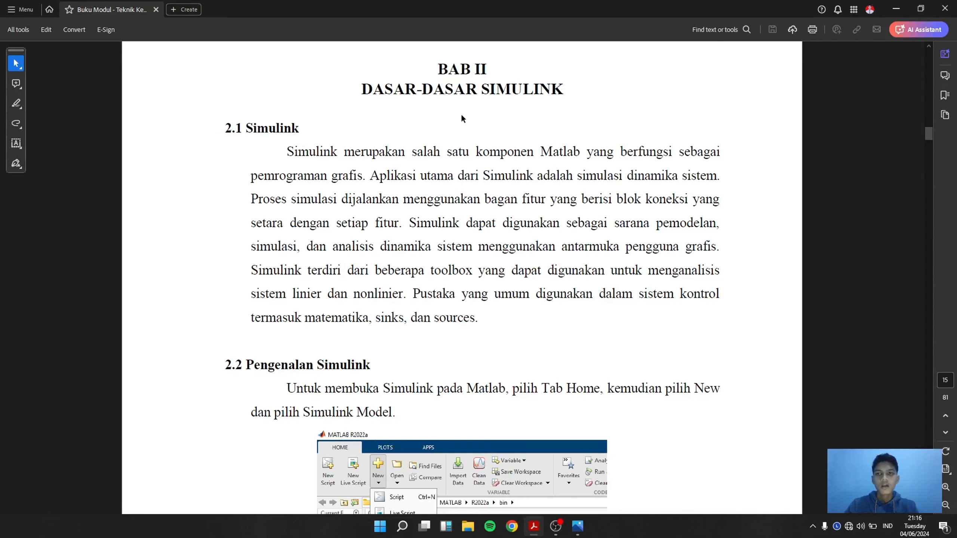
scroll(461, 117, "down", 1)
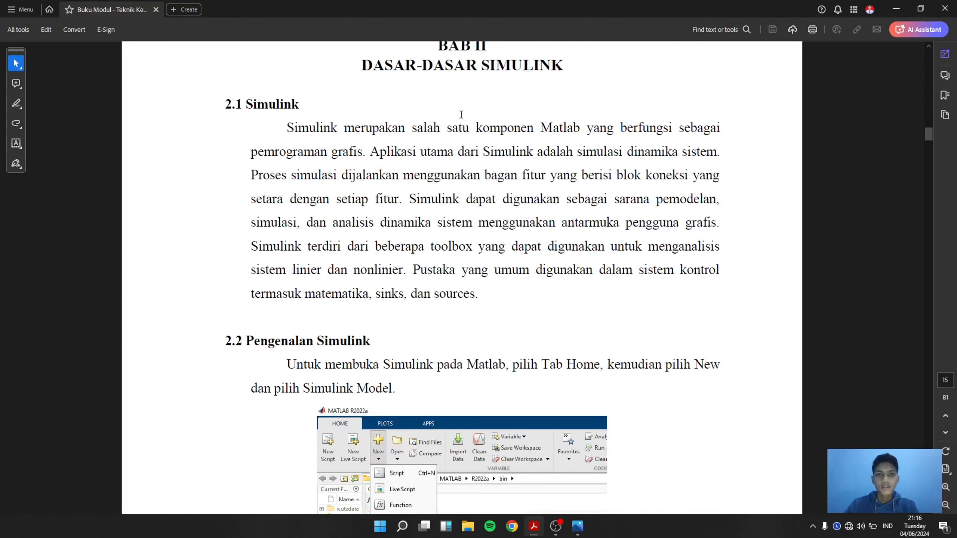
scroll(461, 114, "down", 1)
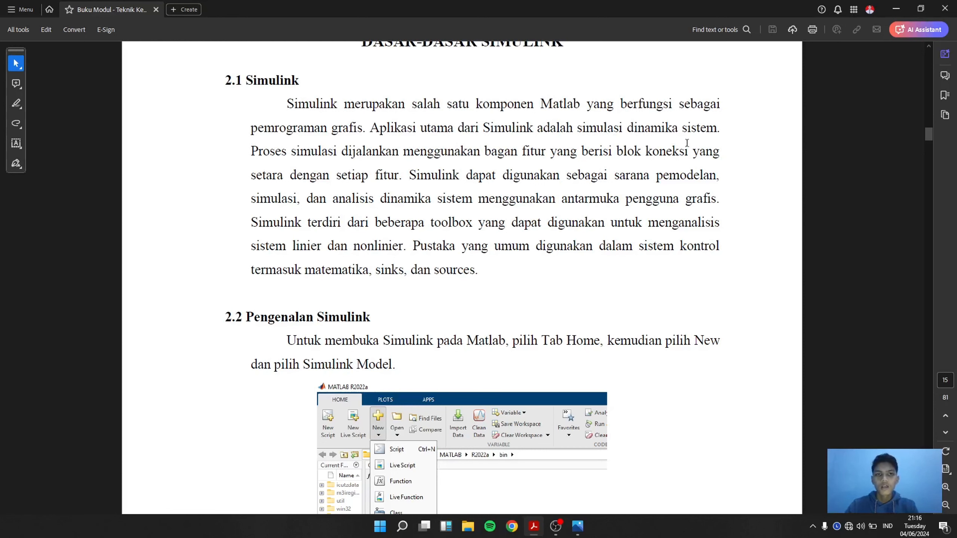
scroll(684, 141, "down", 2)
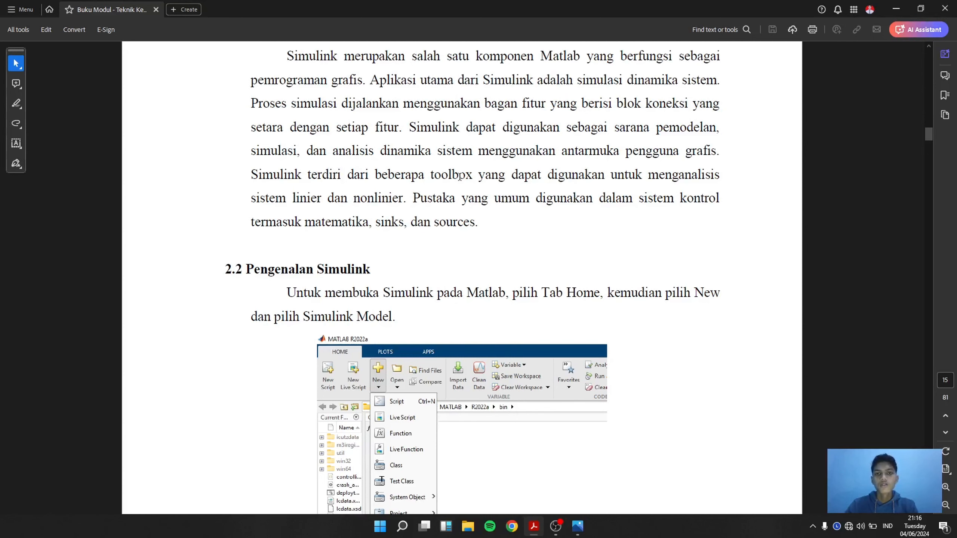
scroll(460, 176, "down", 4)
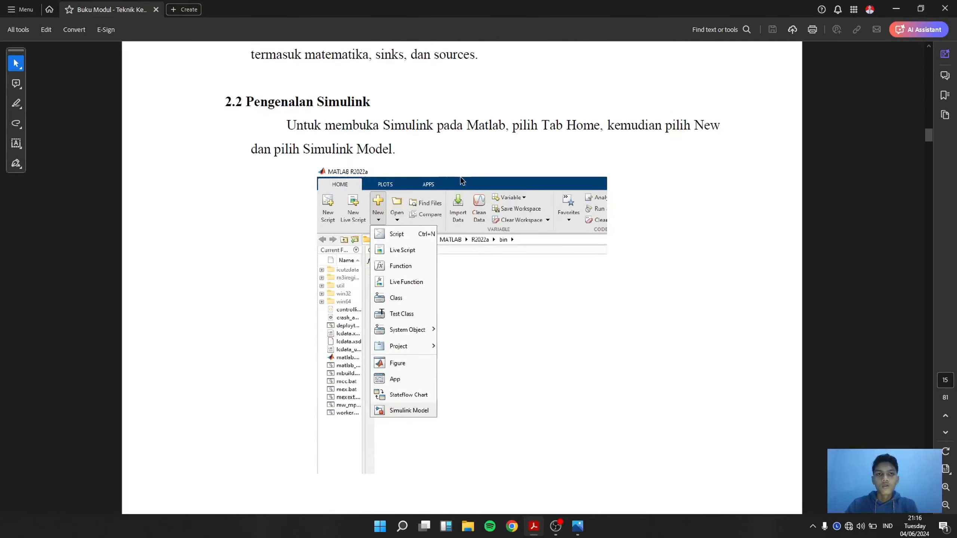
scroll(760, 168, "down", 1)
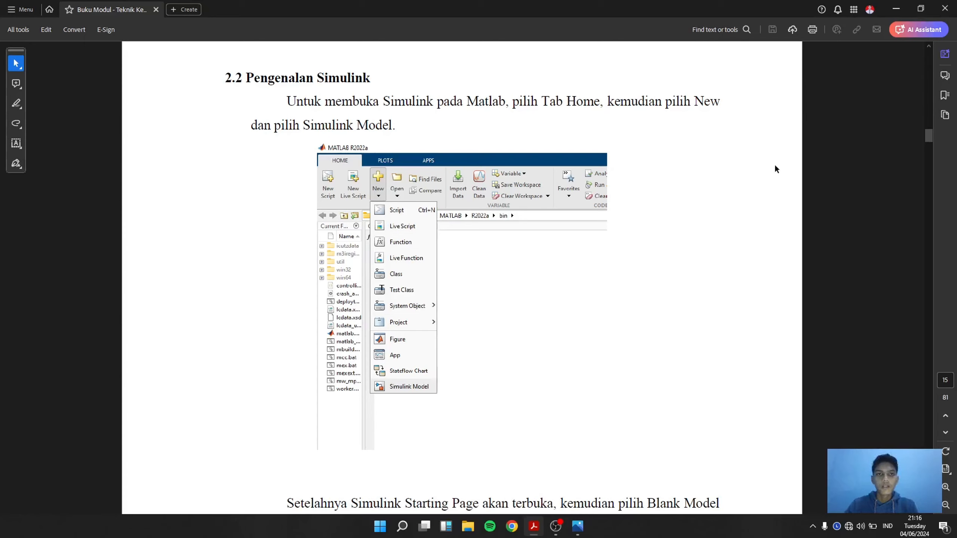
scroll(775, 169, "down", 2)
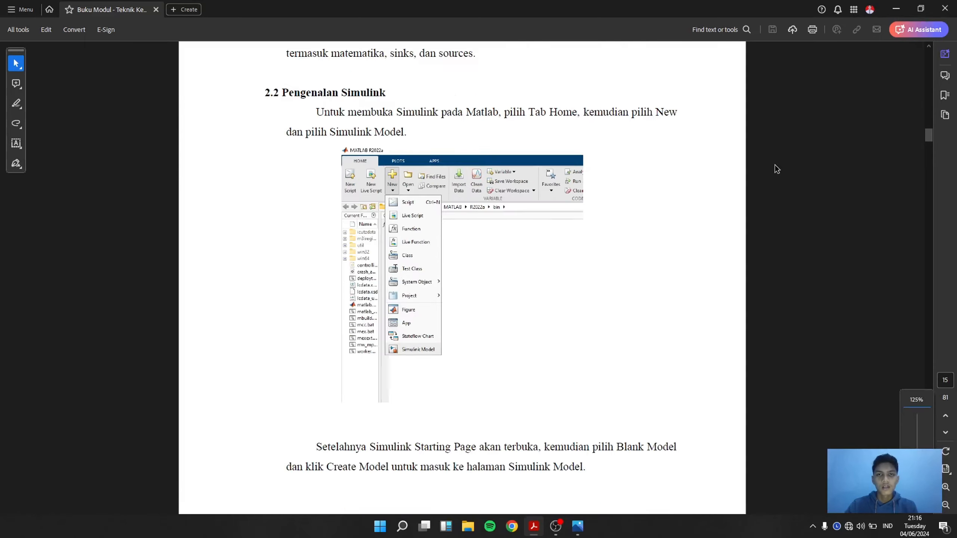
Step: Switch to MATLAB by launching it from the desktop and open a new blank script in the editor
key("super+d")
double_click(852, 121)
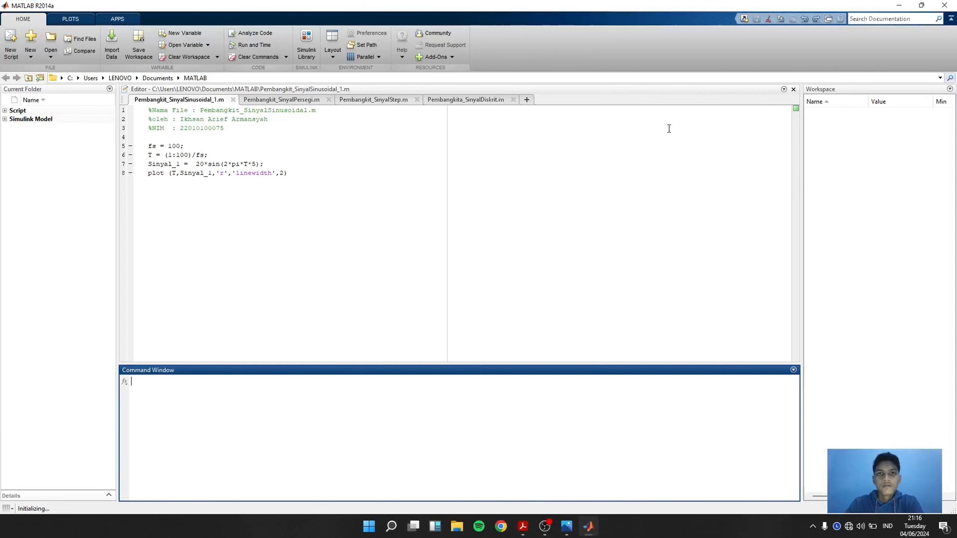
left_click(526, 99)
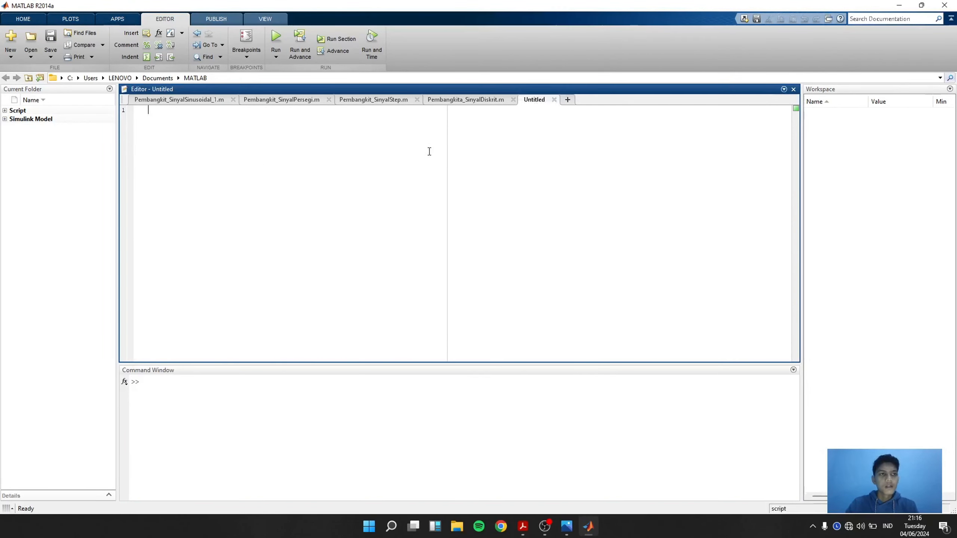
Step: Tile the MATLAB window side by side with the Buku Modul PDF
key("super+Right")
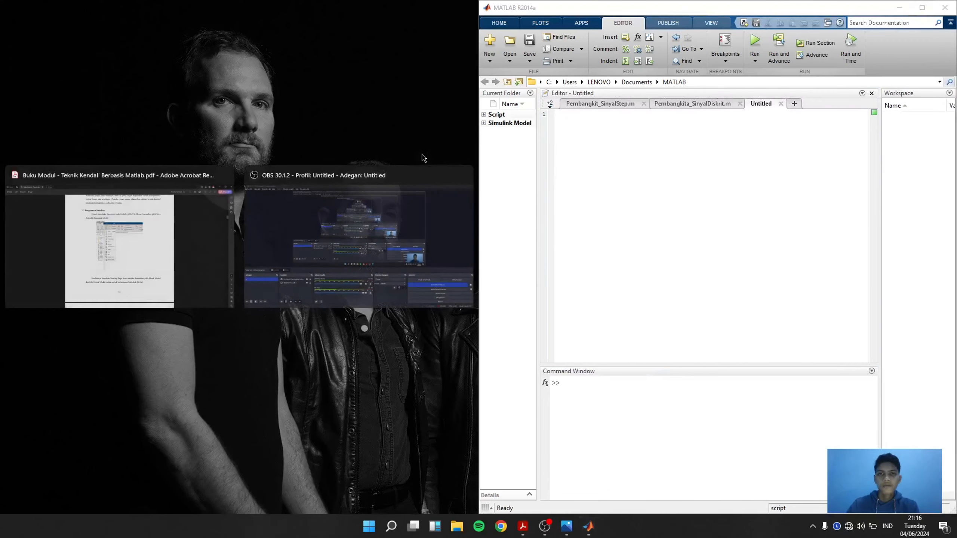
left_click(139, 241)
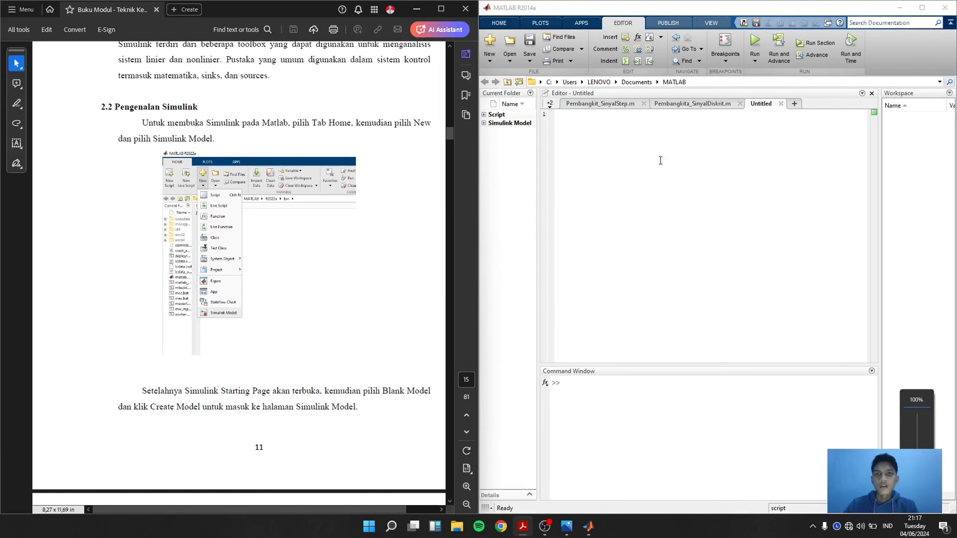
Step: Create a new blank Simulink model from MATLAB and move its window off the PDF, over the MATLAB window
left_click(496, 24)
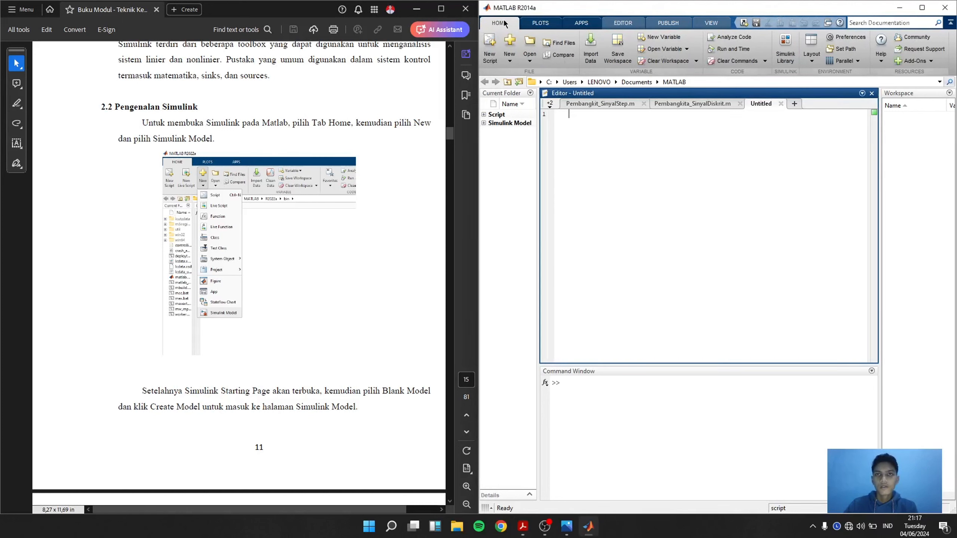
left_click(515, 64)
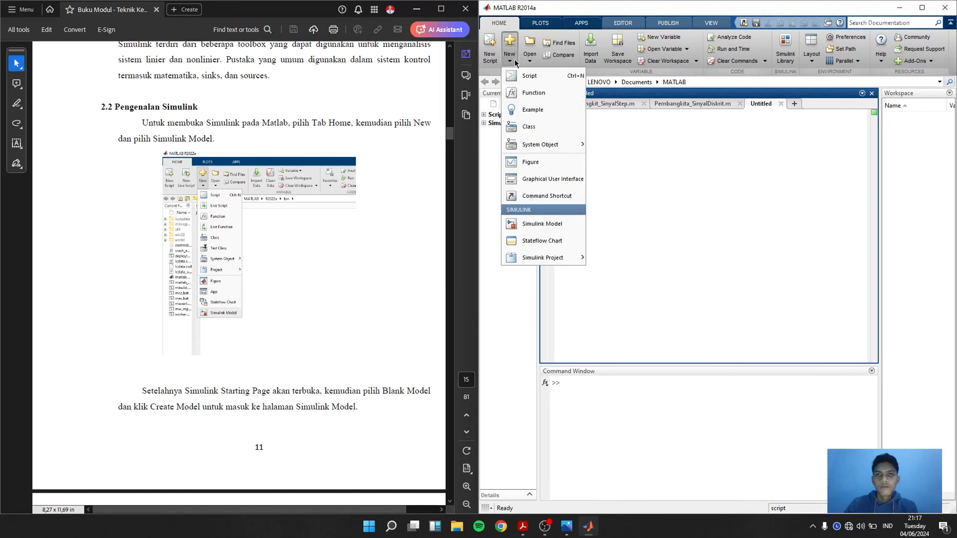
left_click(555, 224)
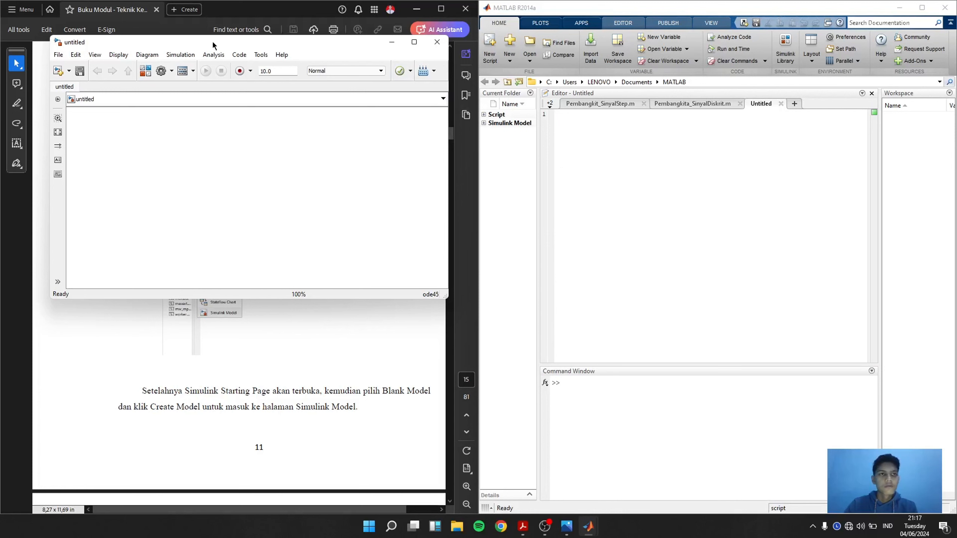
left_click_drag(215, 43, 642, 168)
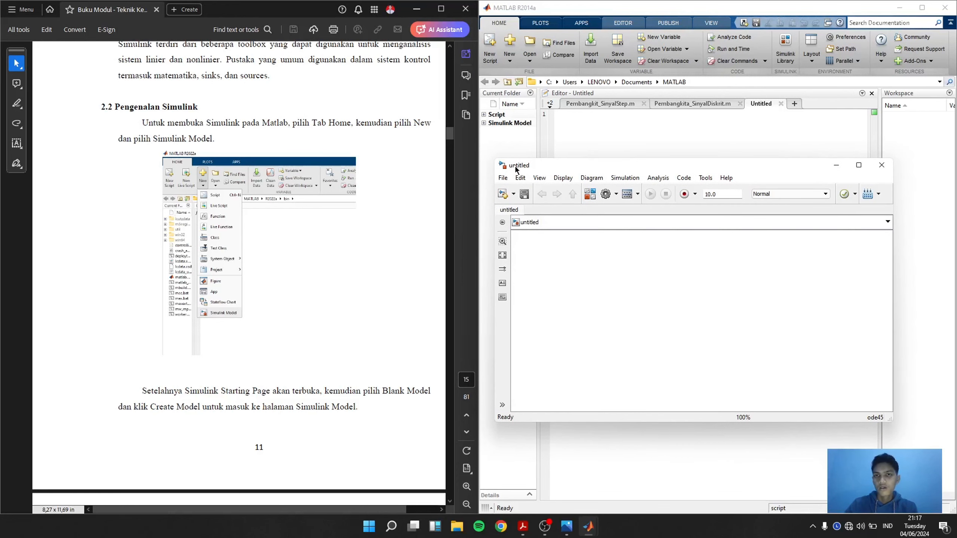
Step: Read the module's pages on the Simulink start page, Blank Model and opening the Library Browser, comparing them with the new model window
scroll(360, 168, "down", 5)
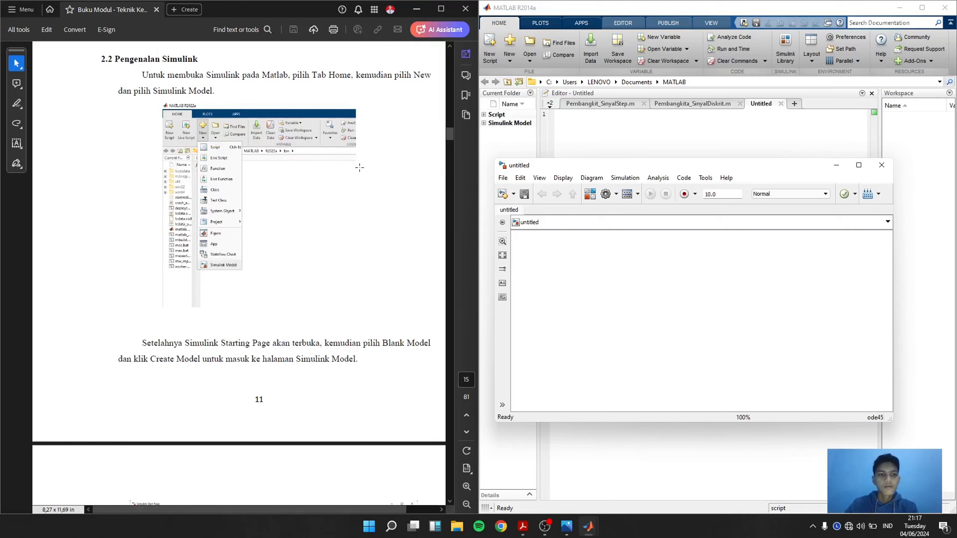
scroll(360, 168, "down", 1)
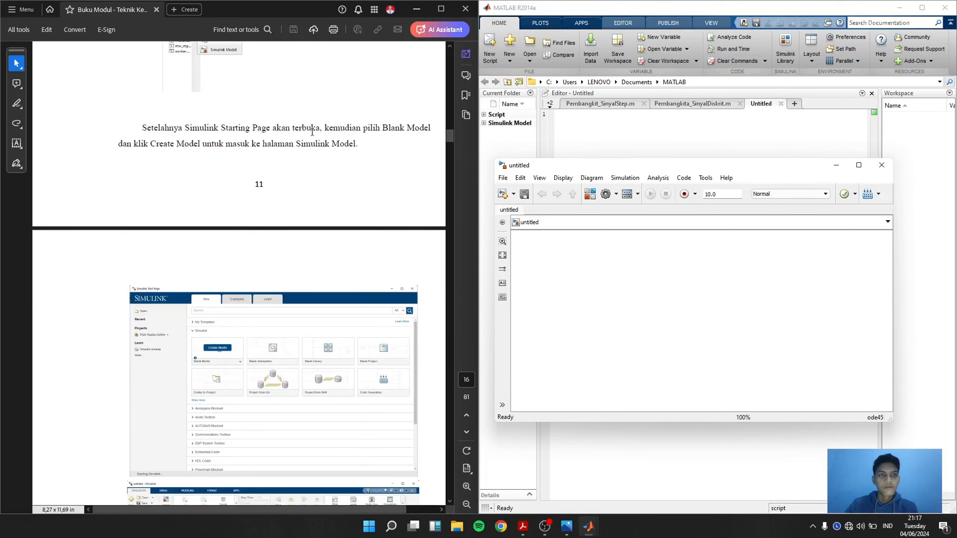
scroll(312, 130, "down", 1)
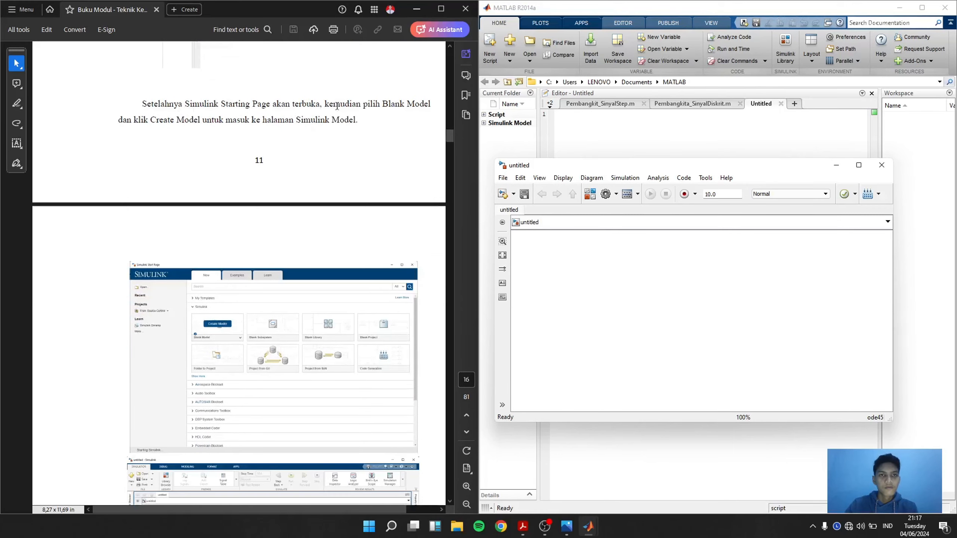
scroll(349, 104, "down", 1)
scroll(348, 104, "down", 6)
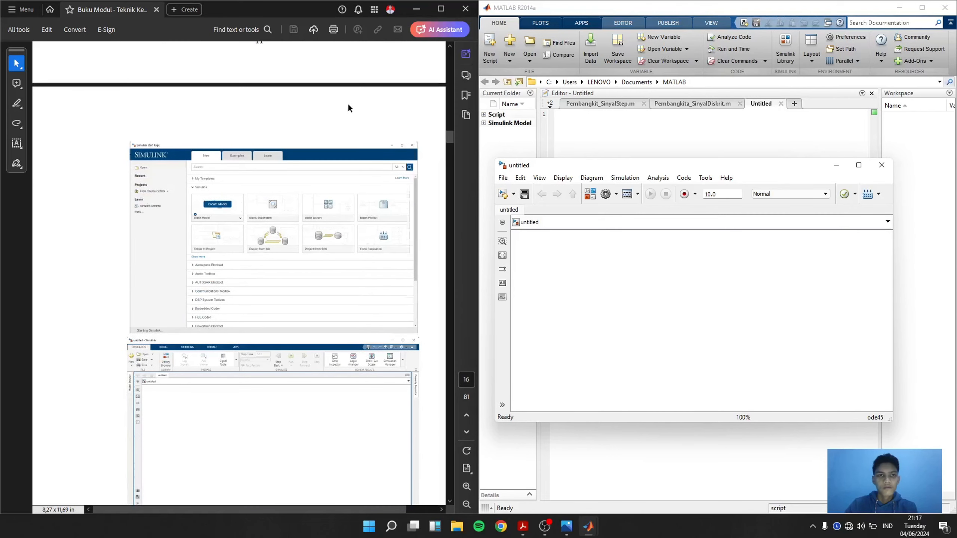
scroll(200, 118, "down", 1)
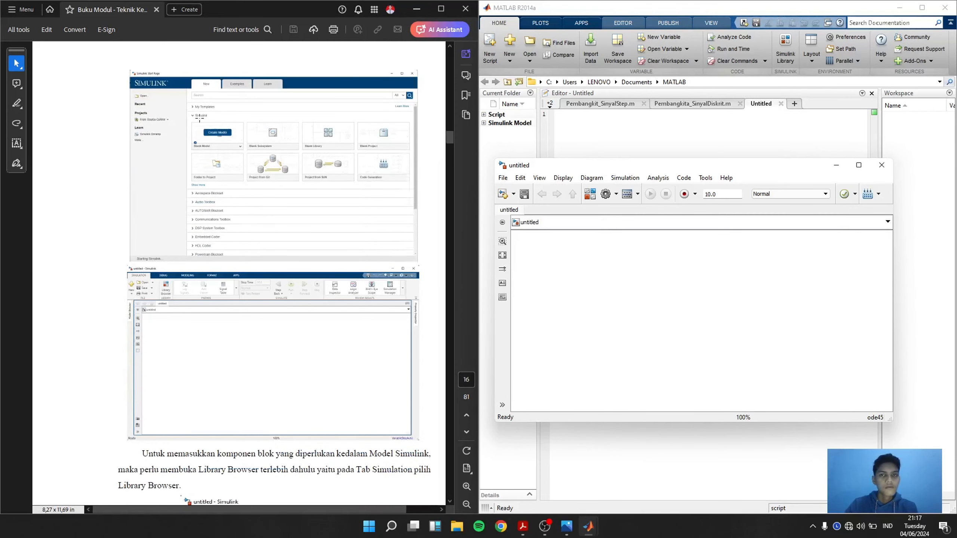
scroll(199, 119, "down", 3)
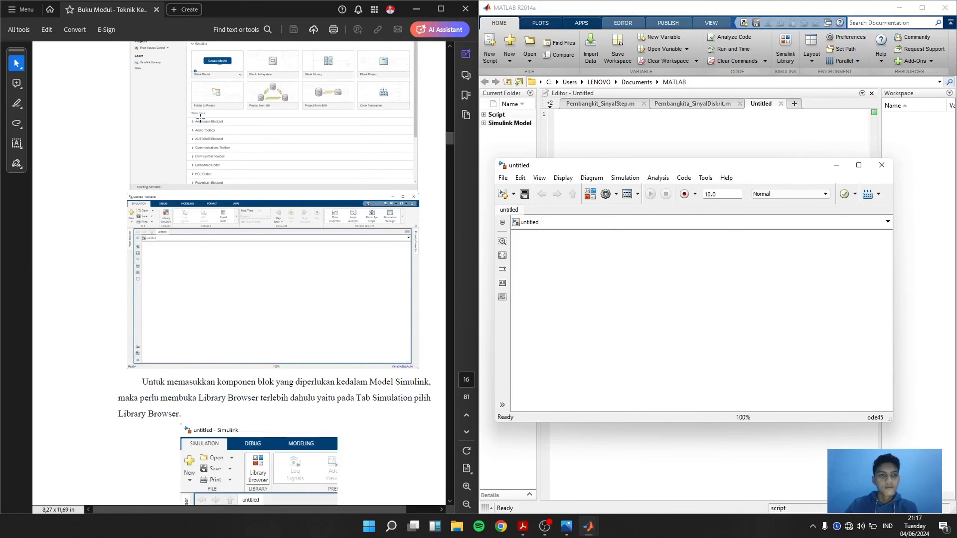
scroll(200, 118, "down", 1)
scroll(201, 118, "up", 2)
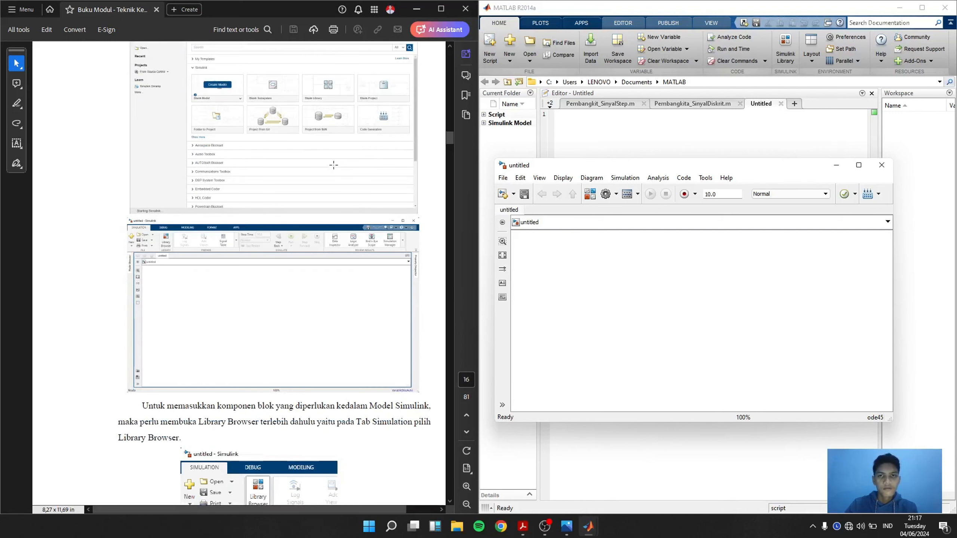
left_click(506, 180)
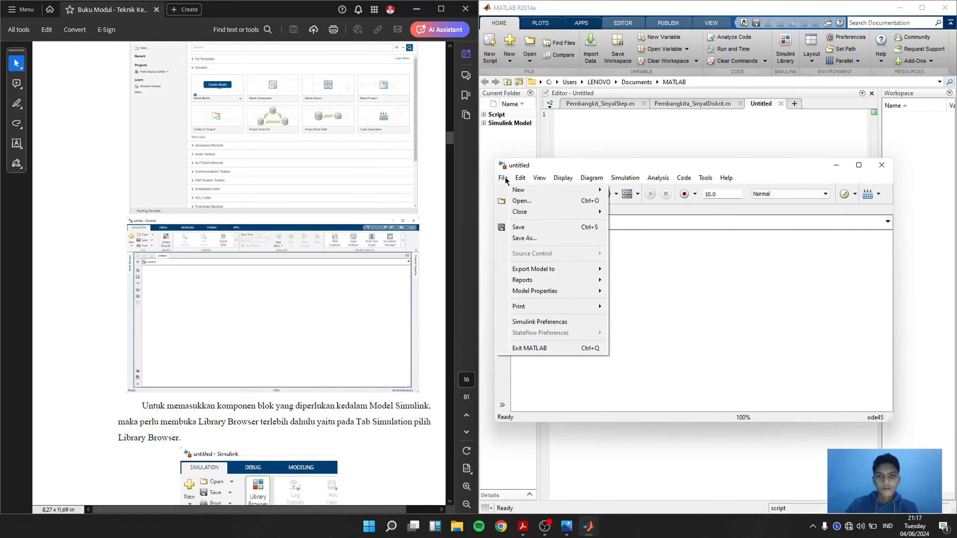
left_click(506, 180)
scroll(277, 151, "up", 2)
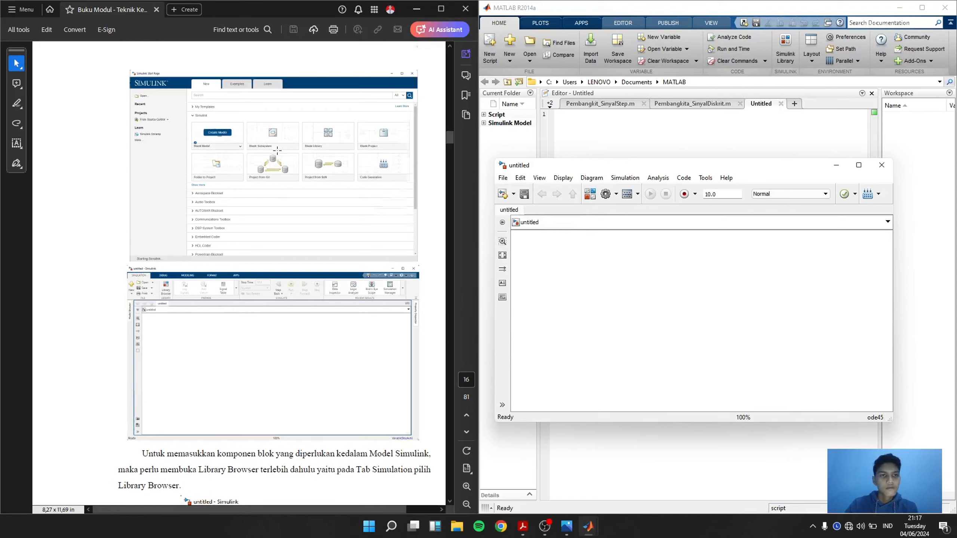
scroll(276, 151, "down", 7)
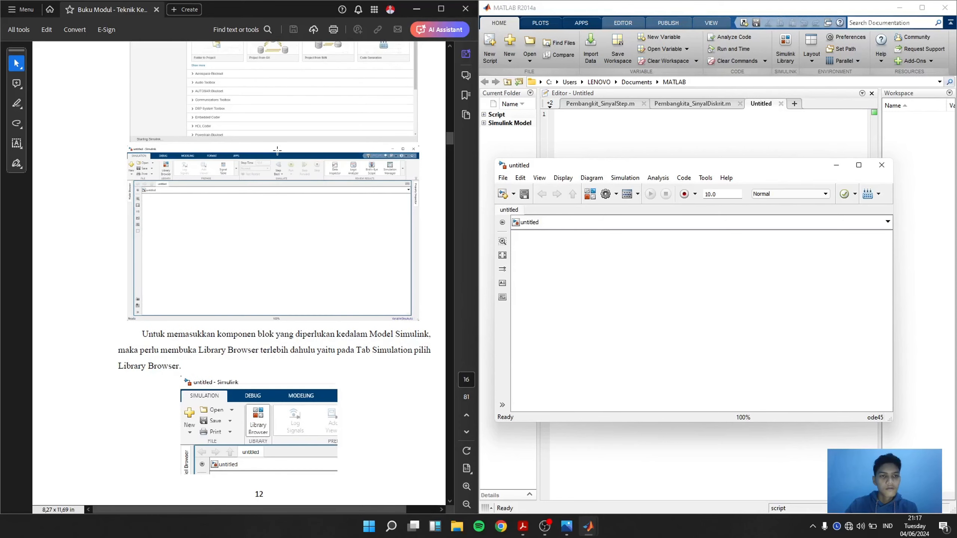
scroll(277, 151, "down", 2)
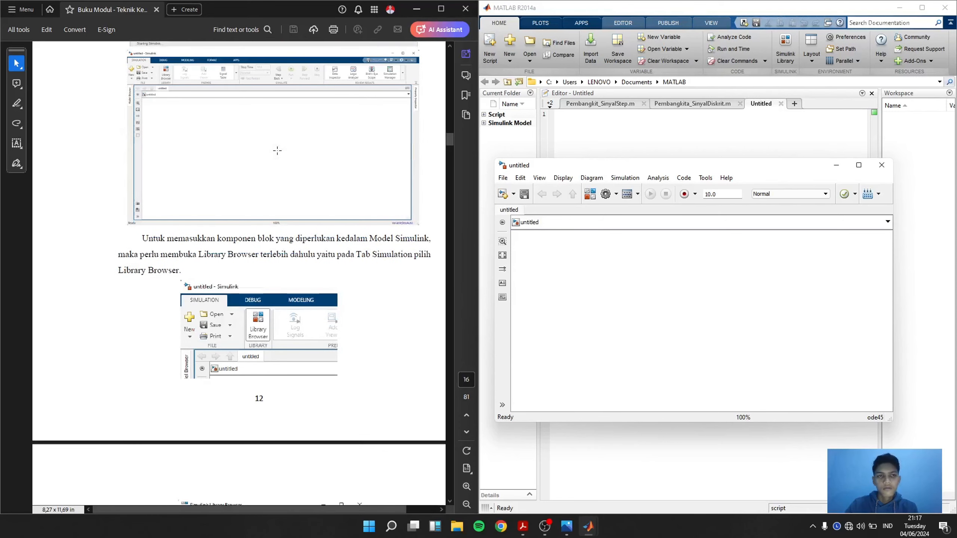
scroll(276, 150, "down", 4)
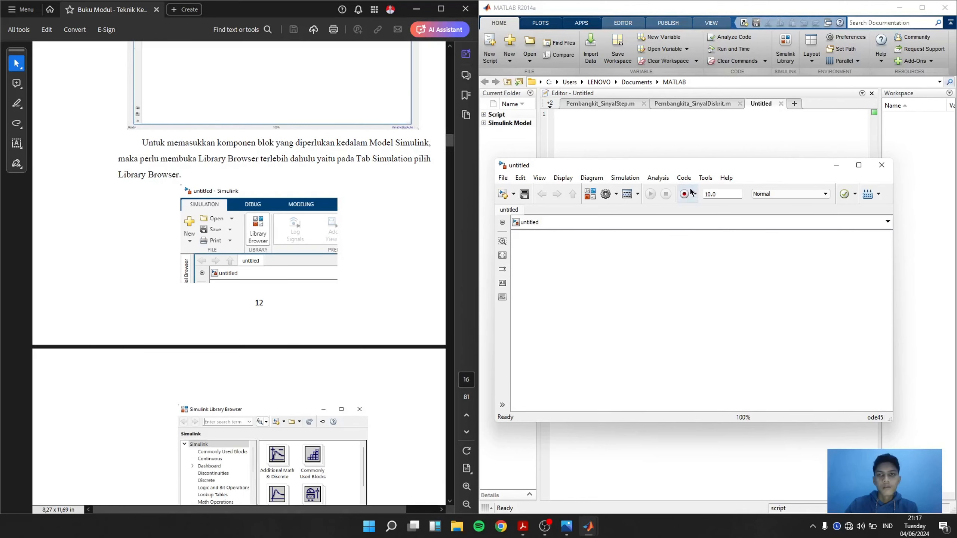
Step: Tile the untitled Simulink model window beside the PDF, covering the MATLAB window
left_click_drag(693, 169, 625, 134)
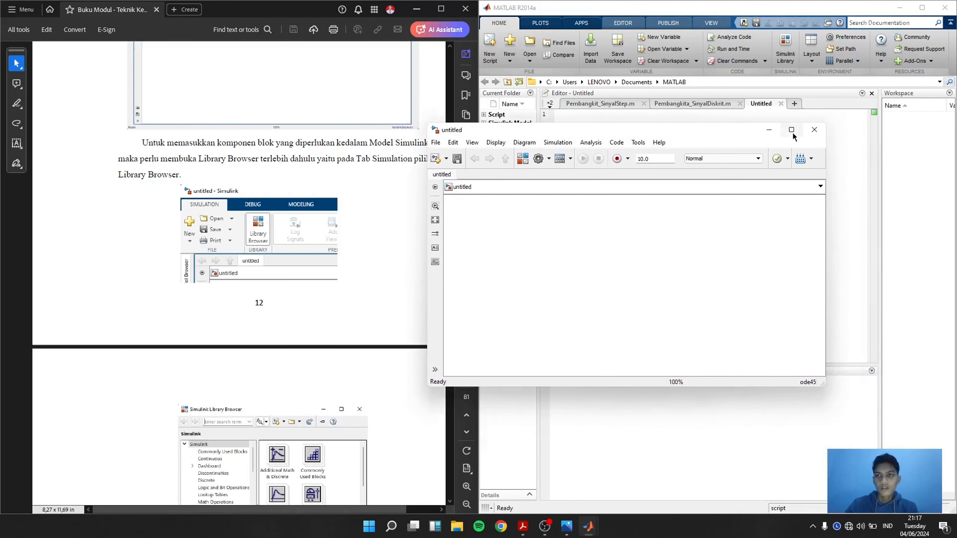
key("super+Right")
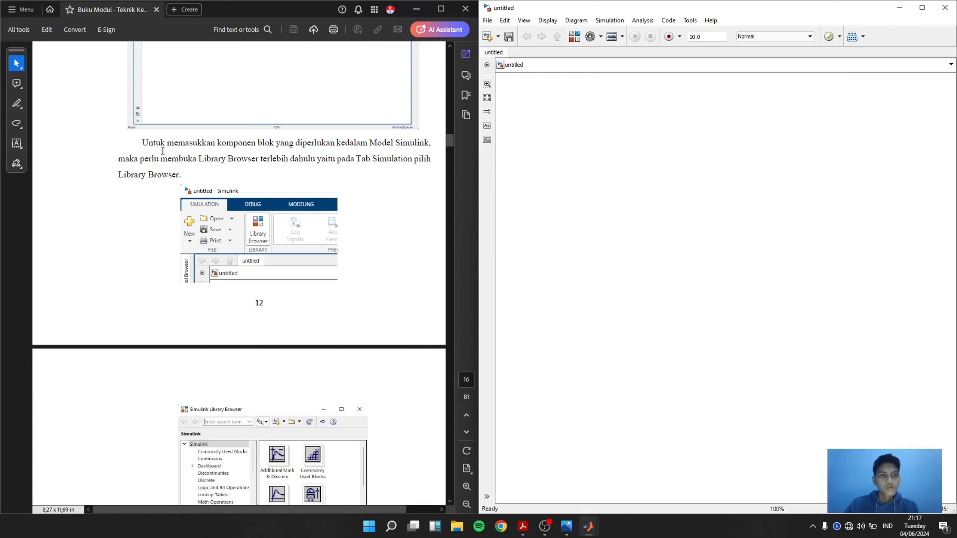
Step: Open the Simulink Library Browser from the untitled model and place its window over the model canvas
scroll(162, 150, "down", 1)
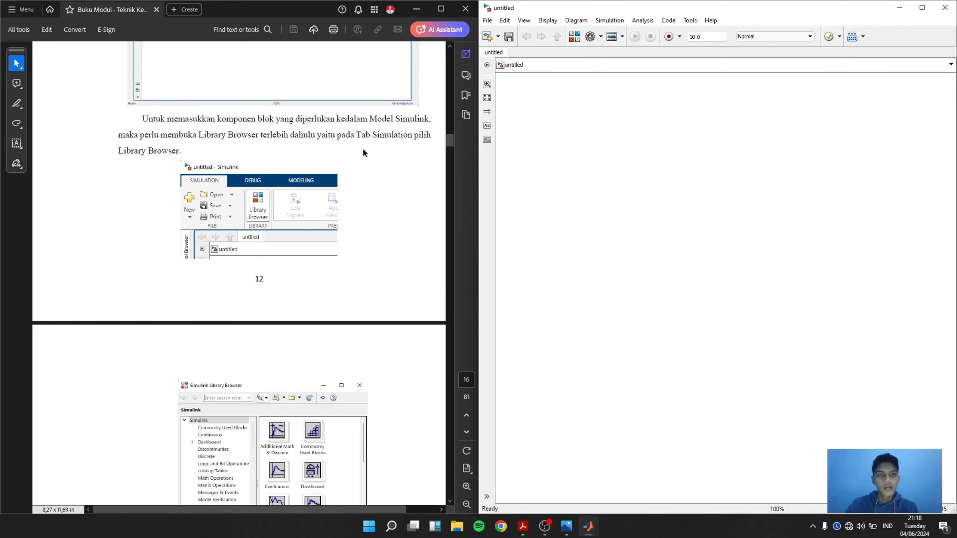
scroll(365, 151, "down", 1)
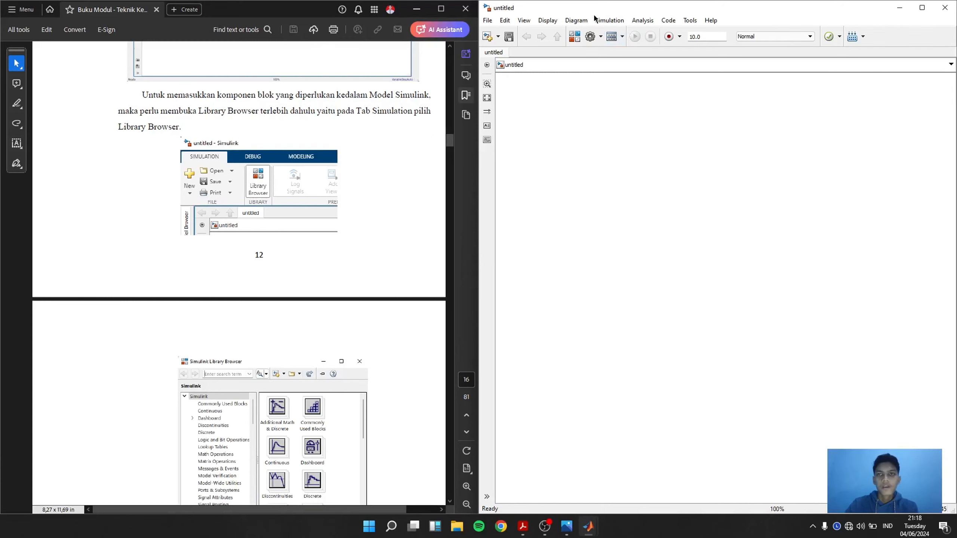
left_click(572, 36)
left_click_drag(383, 107, 718, 101)
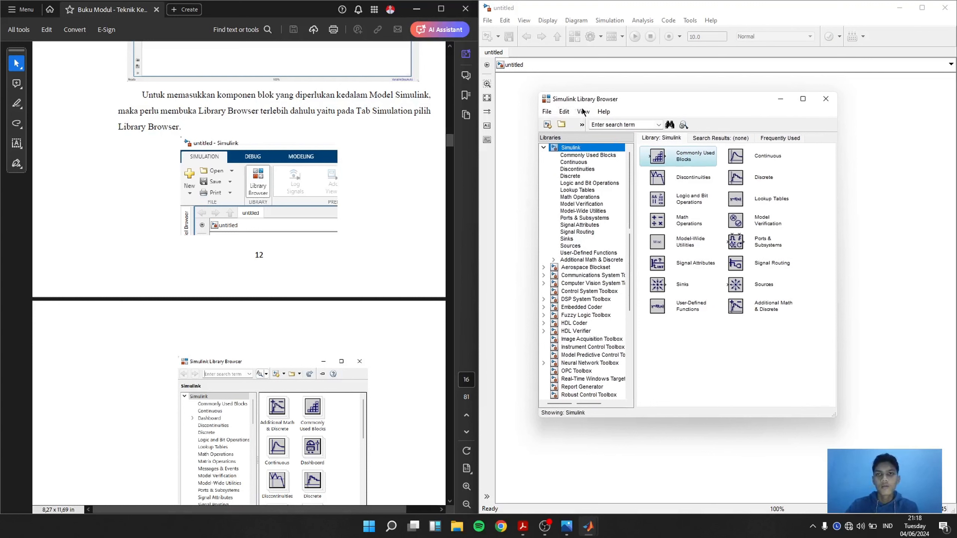
Step: Read the module's description of the Library Browser search field and the common block classes, from Sources to Math Operations
scroll(398, 201, "down", 4)
scroll(398, 202, "down", 8)
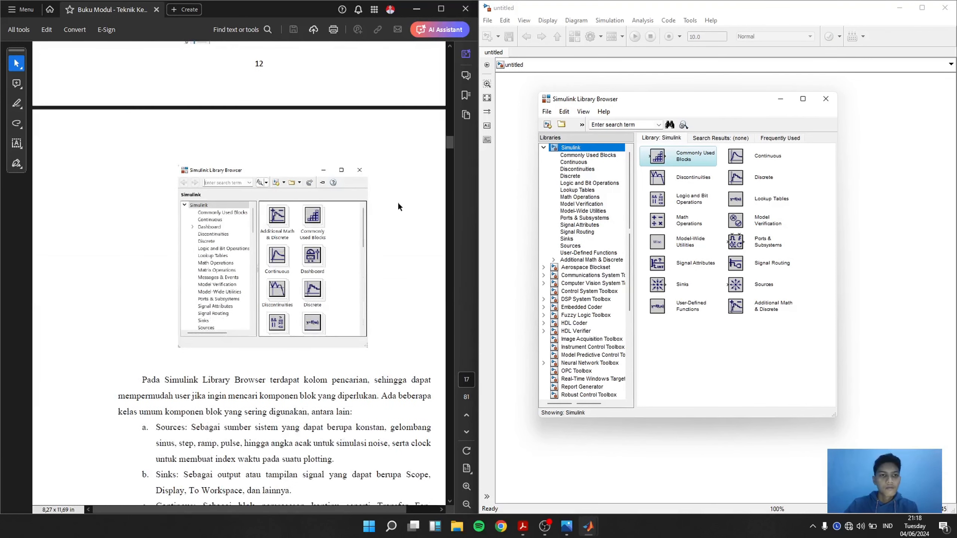
scroll(397, 203, "down", 6)
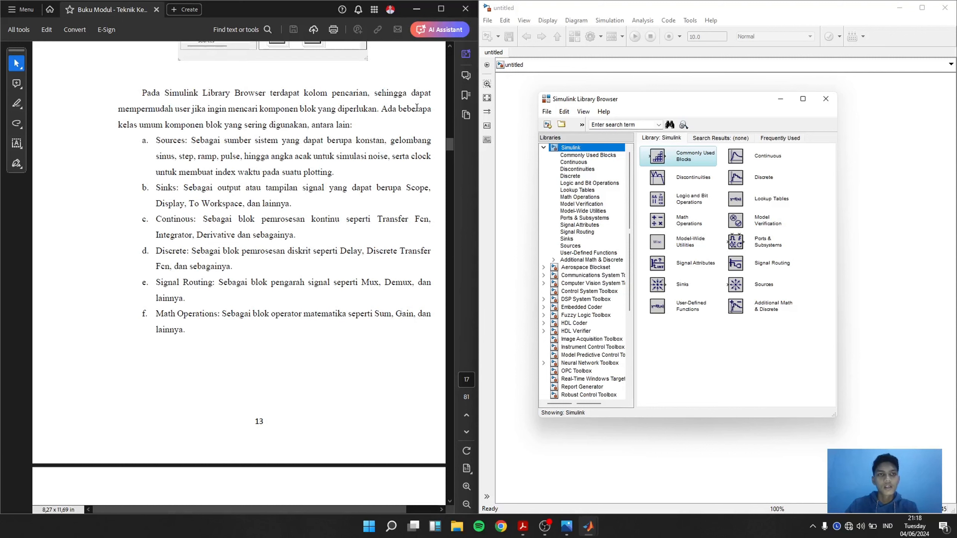
scroll(417, 107, "down", 2)
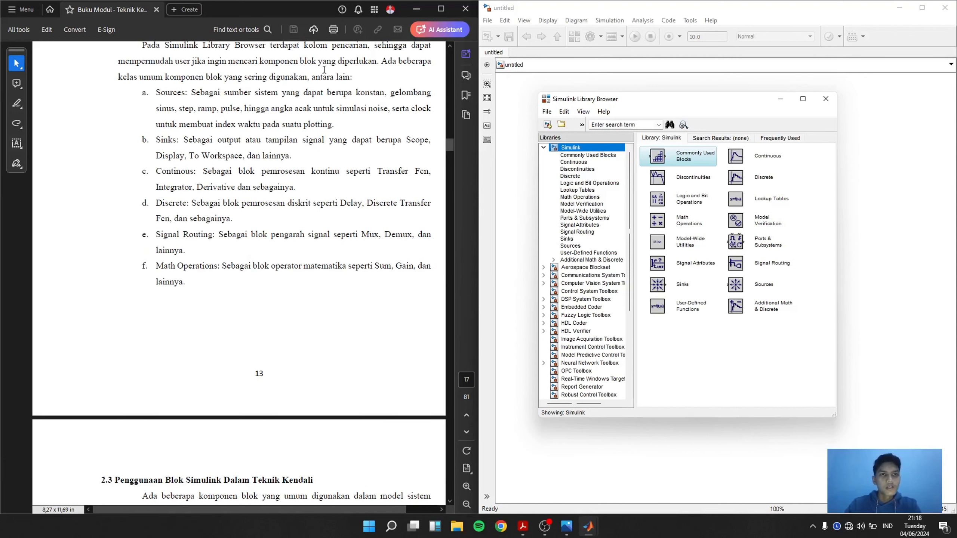
Step: Read the module's examples of typical blocks for each Simulink class, from Sources and Sinks through Signal Routing and Math Operations
scroll(324, 70, "down", 1)
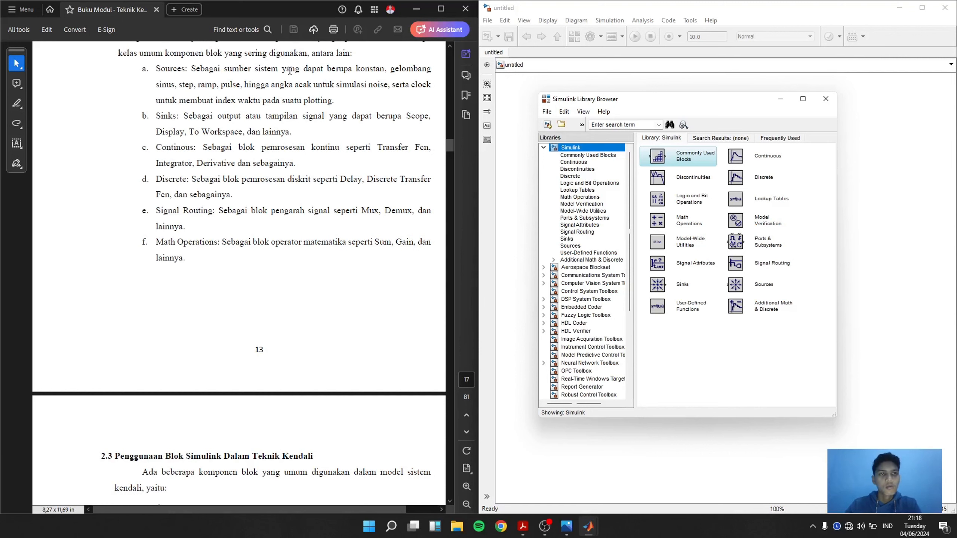
scroll(326, 78, "down", 1)
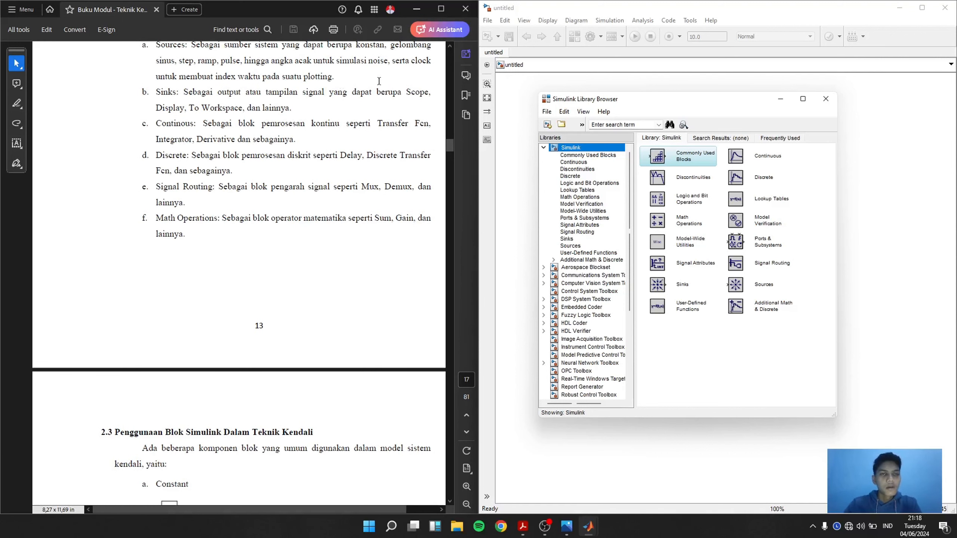
scroll(379, 81, "down", 1)
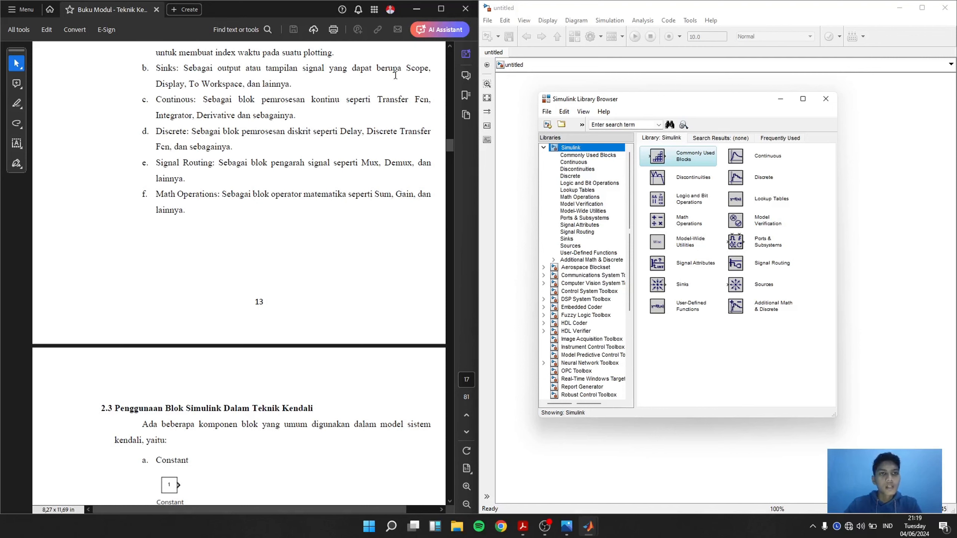
scroll(395, 75, "down", 1)
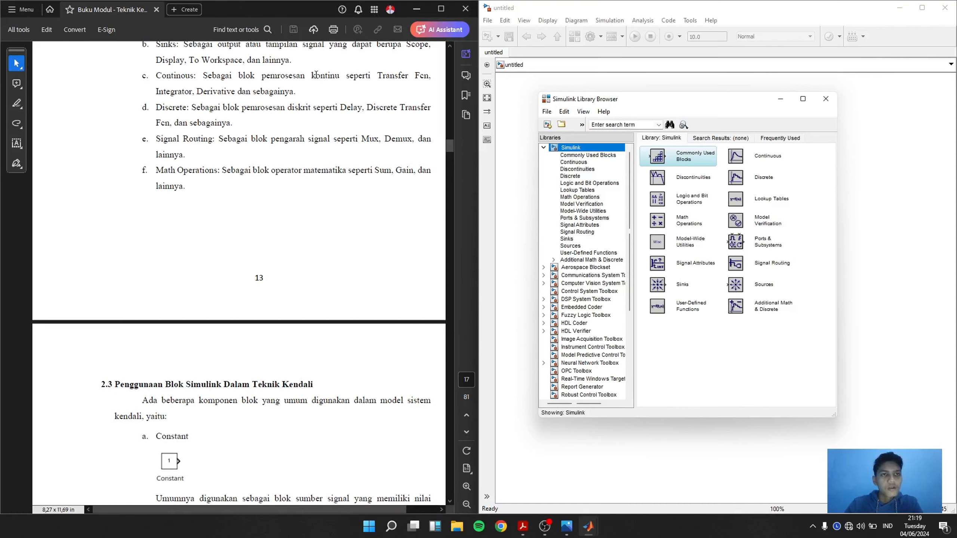
scroll(316, 74, "down", 1)
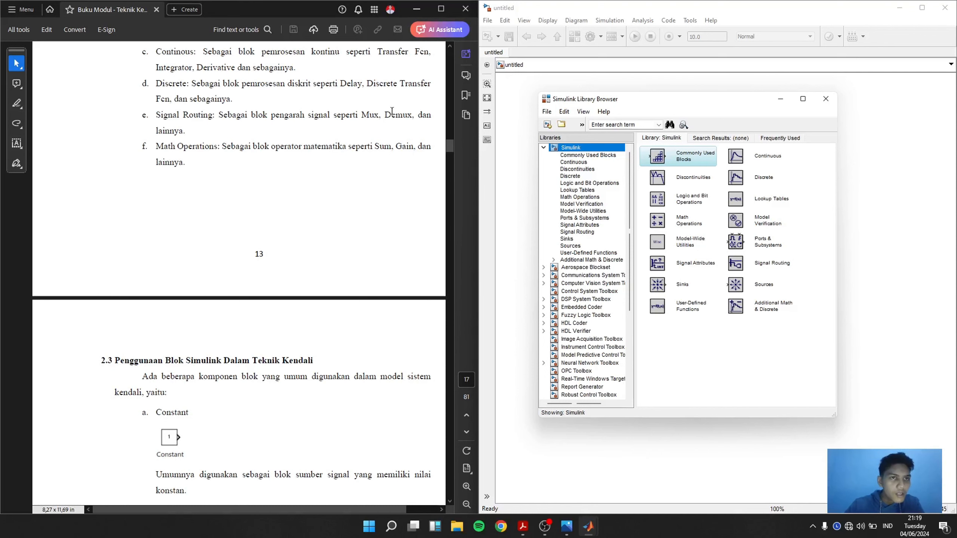
scroll(392, 111, "down", 1)
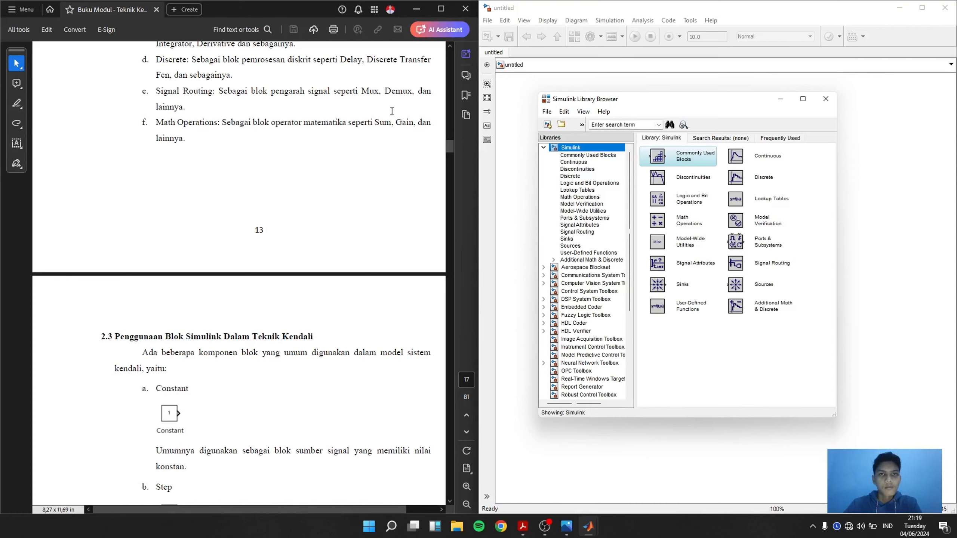
scroll(391, 110, "down", 1)
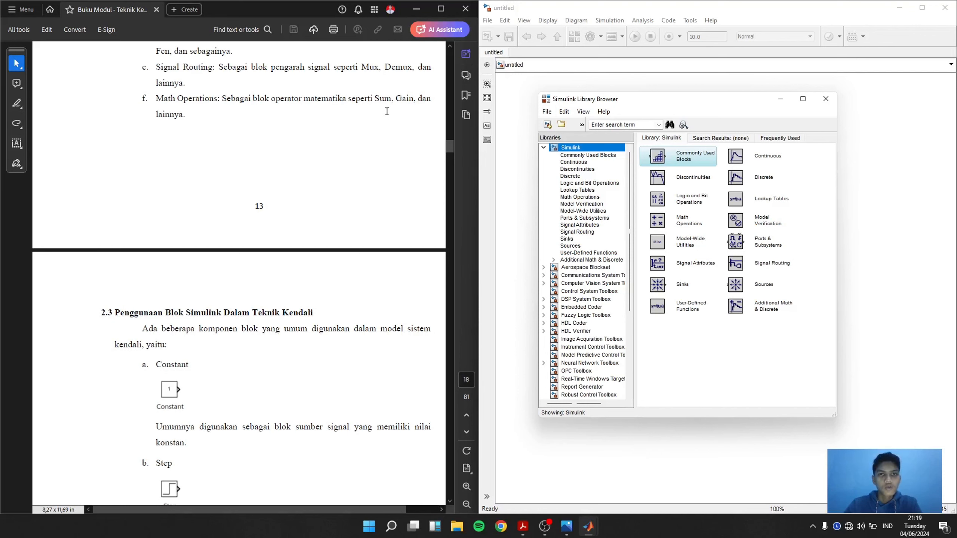
Step: Read section 2.3 of the module on the Constant, Step, Ramp, Sine Wave and Clock source blocks used in control engineering
scroll(385, 110, "down", 5)
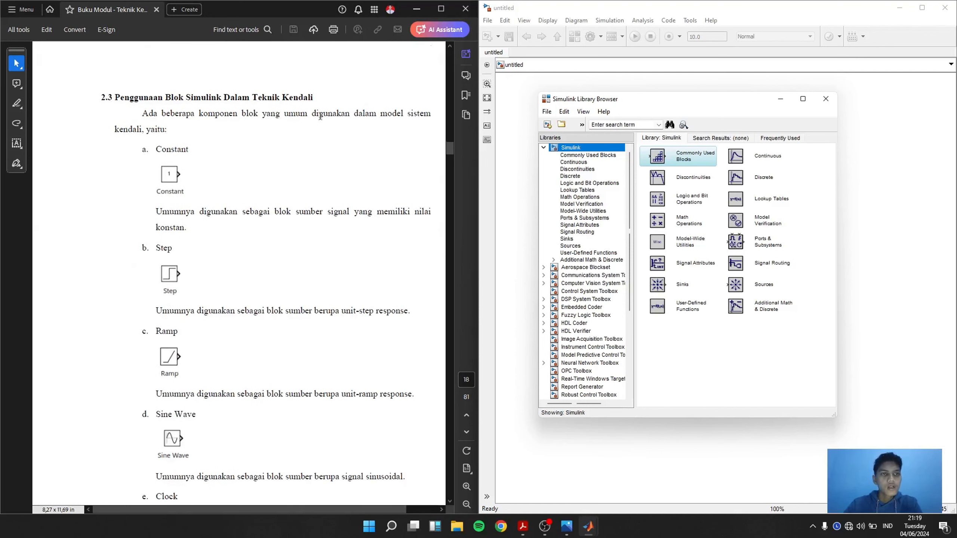
scroll(183, 115, "down", 1)
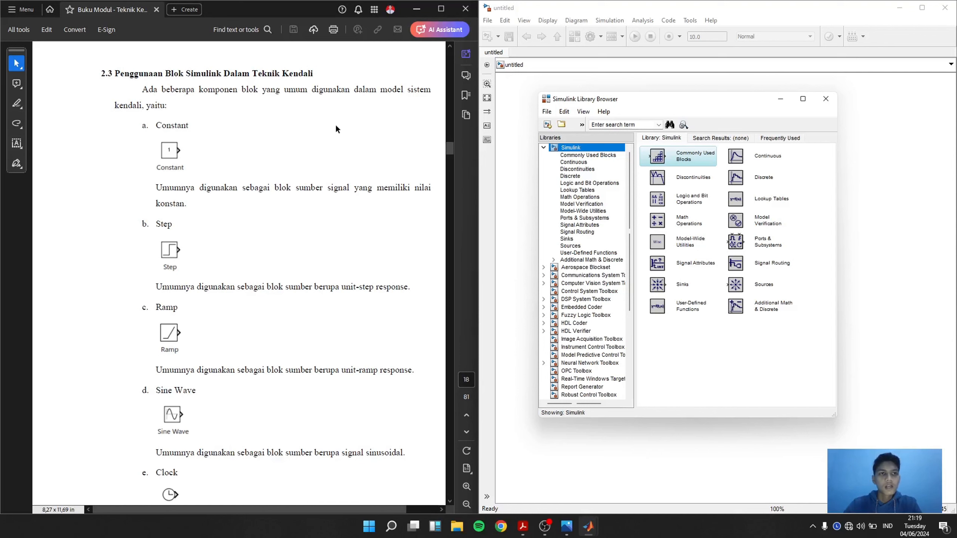
scroll(336, 126, "down", 1)
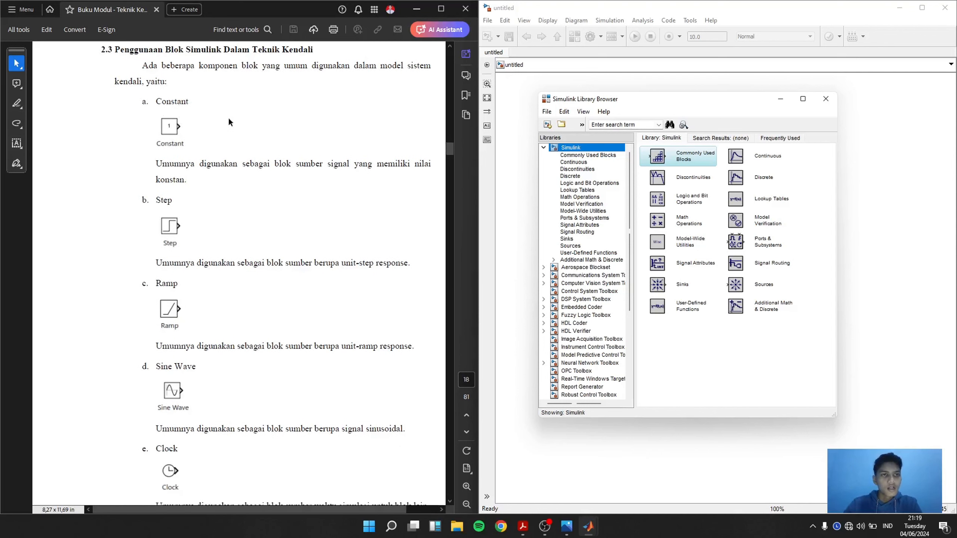
scroll(228, 117, "down", 1)
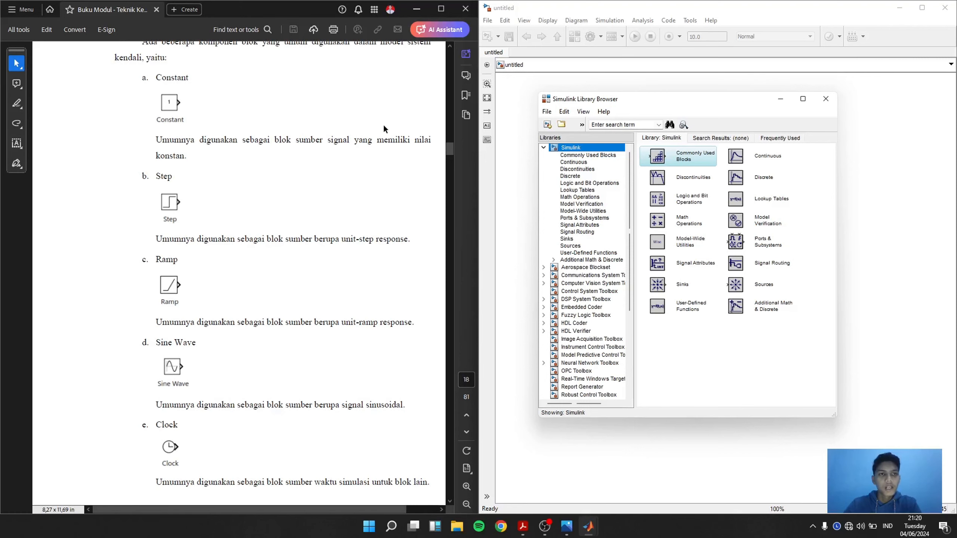
scroll(383, 127, "down", 3)
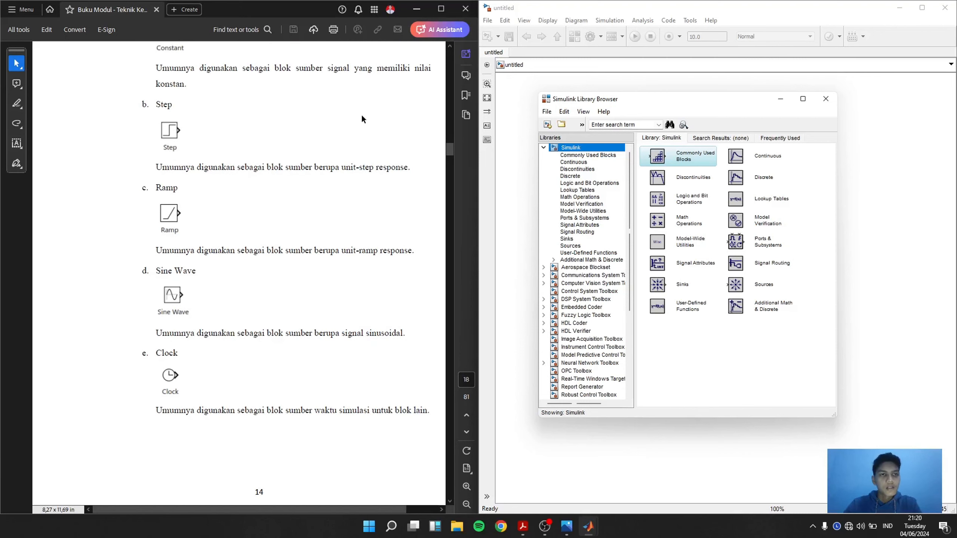
scroll(392, 120, "down", 1)
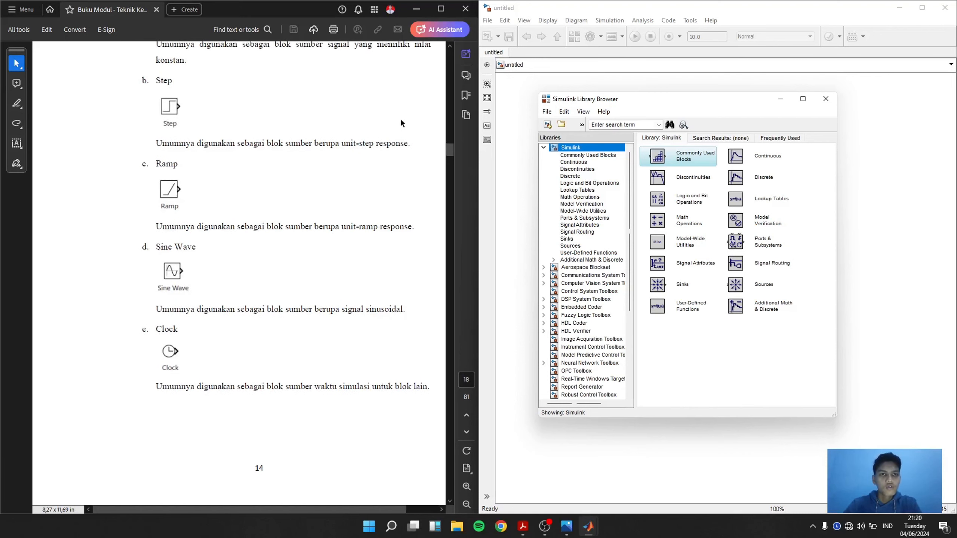
scroll(401, 120, "down", 3)
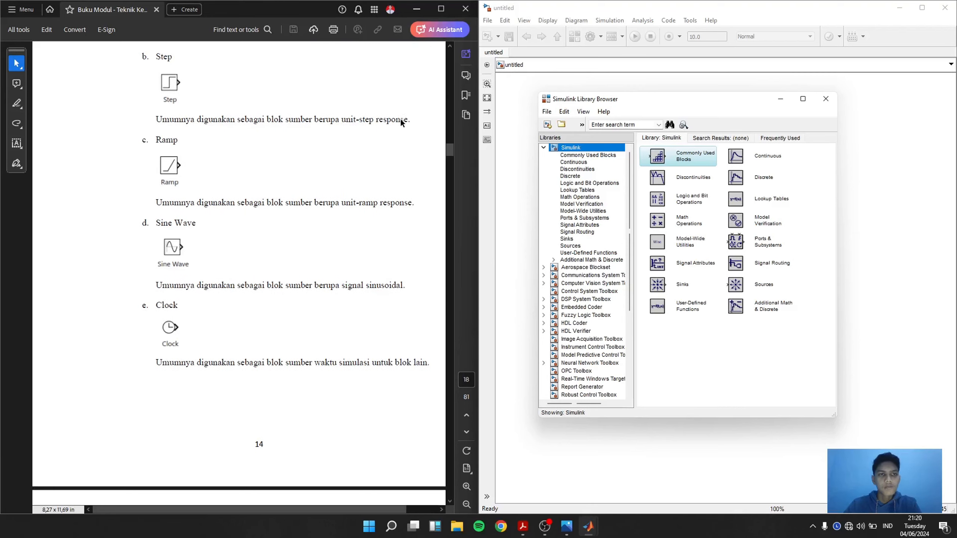
scroll(400, 123, "down", 1)
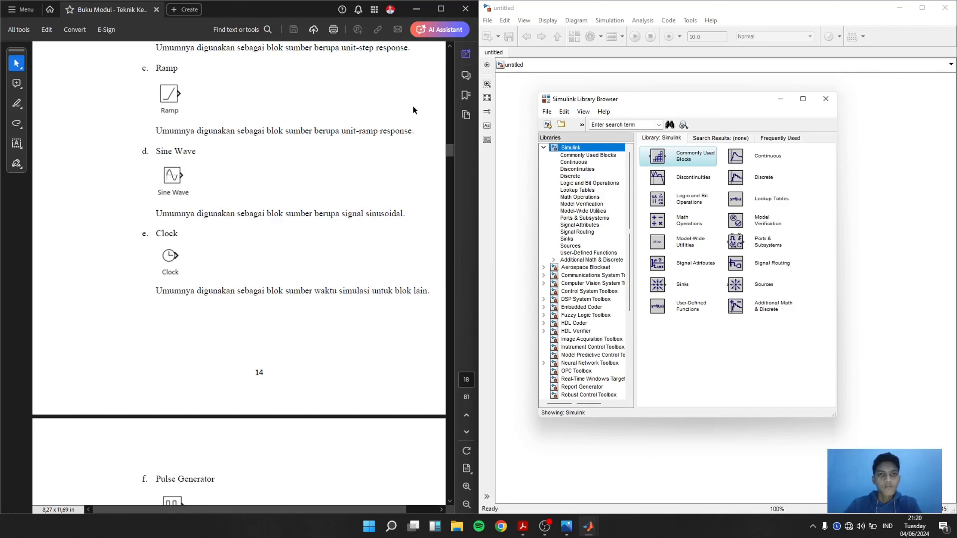
scroll(415, 101, "down", 2)
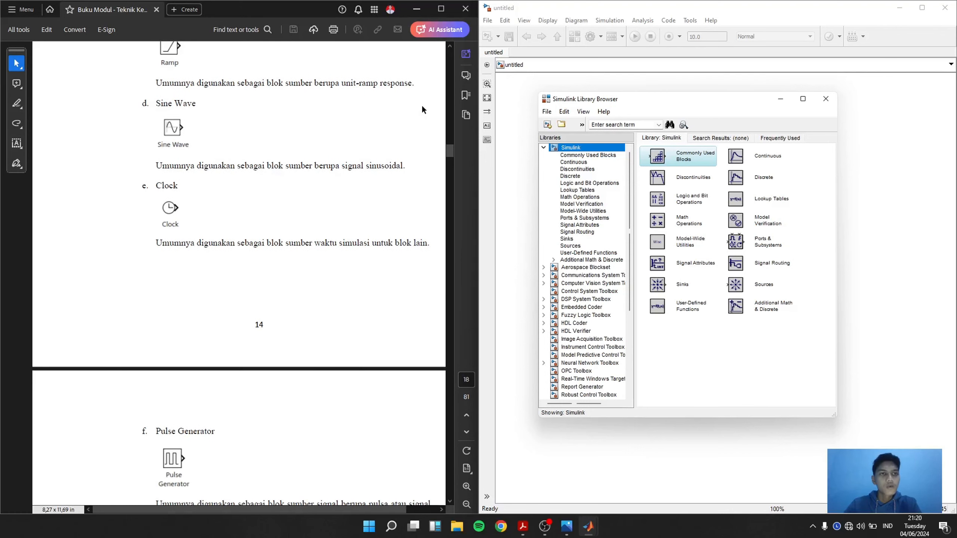
scroll(421, 109, "down", 1)
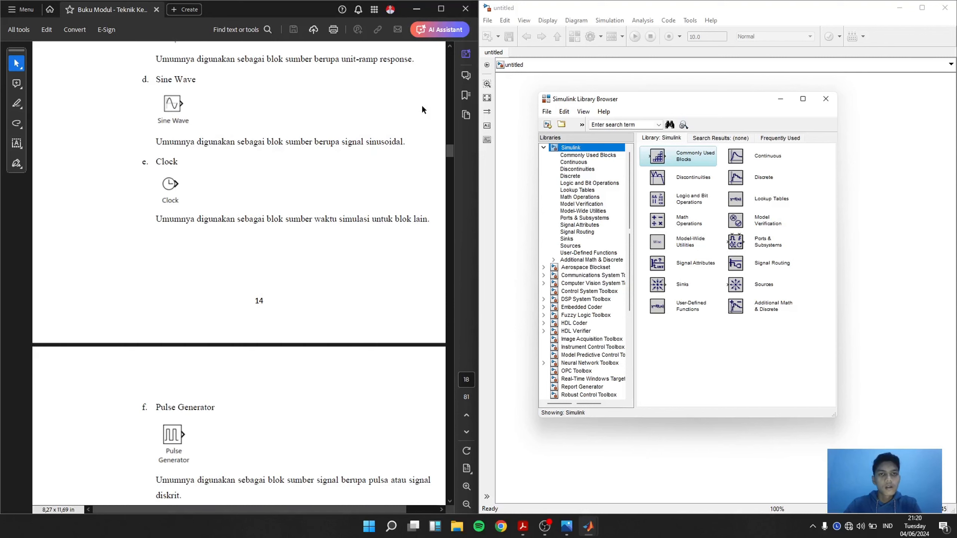
scroll(422, 108, "down", 3)
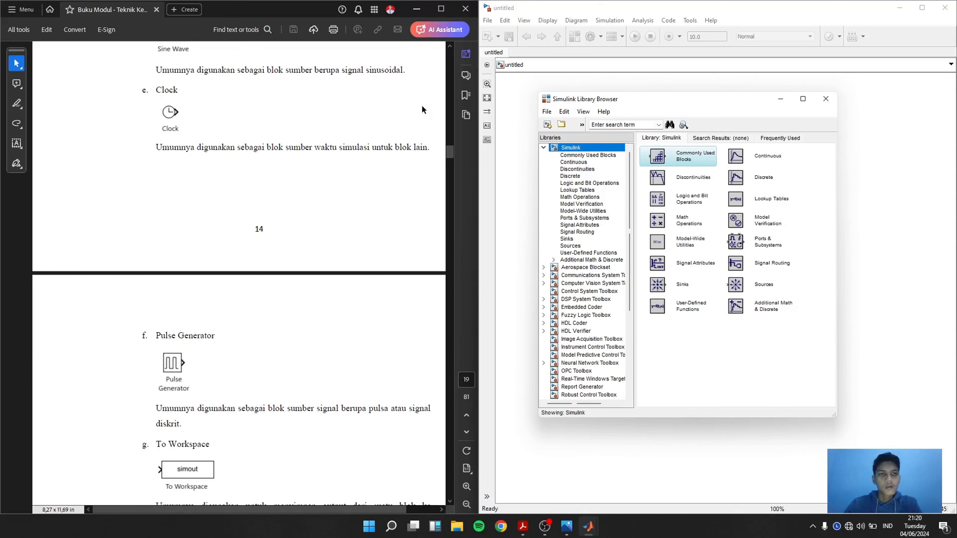
scroll(345, 94, "down", 1)
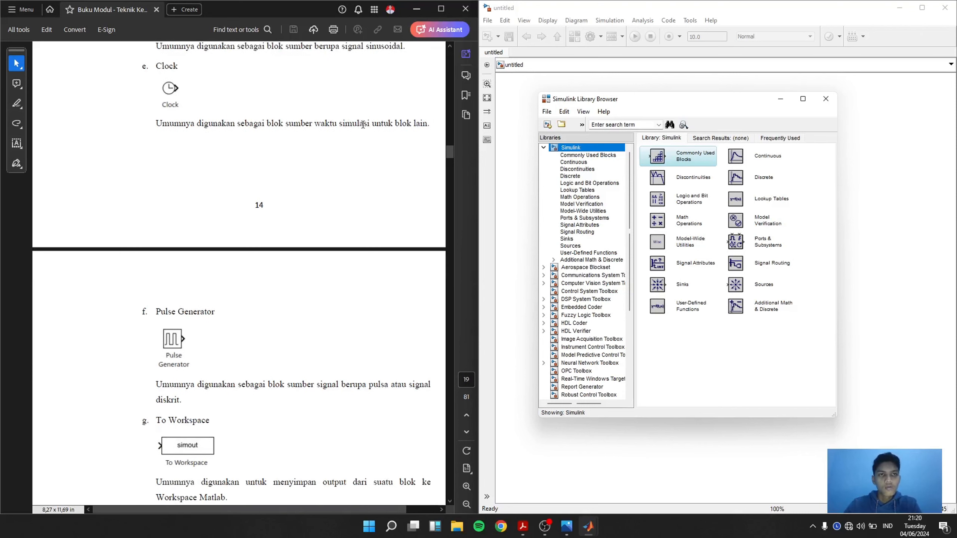
Step: Read the module's descriptions of the Pulse Generator, To Workspace, Scope, Mux and Gain blocks
scroll(370, 125, "down", 4)
scroll(376, 122, "down", 5)
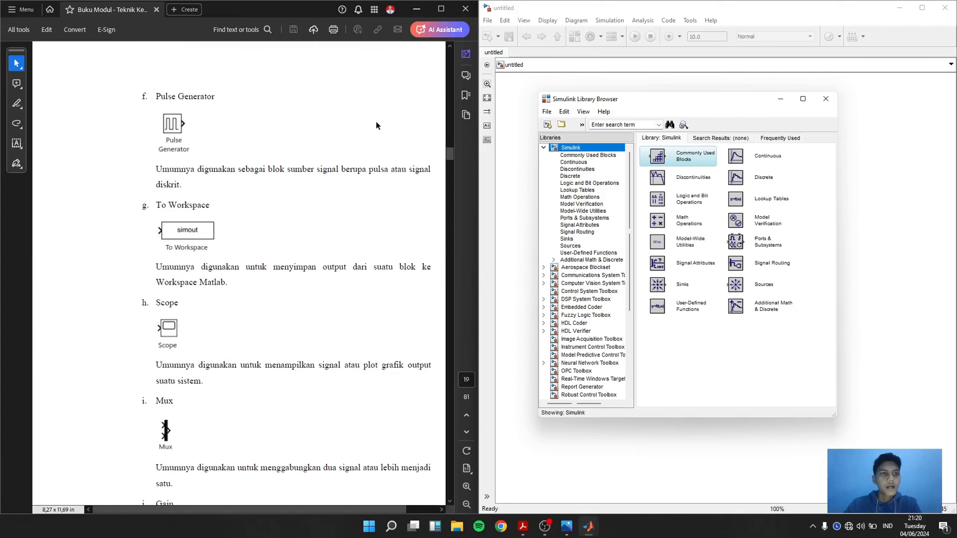
scroll(376, 125, "down", 1)
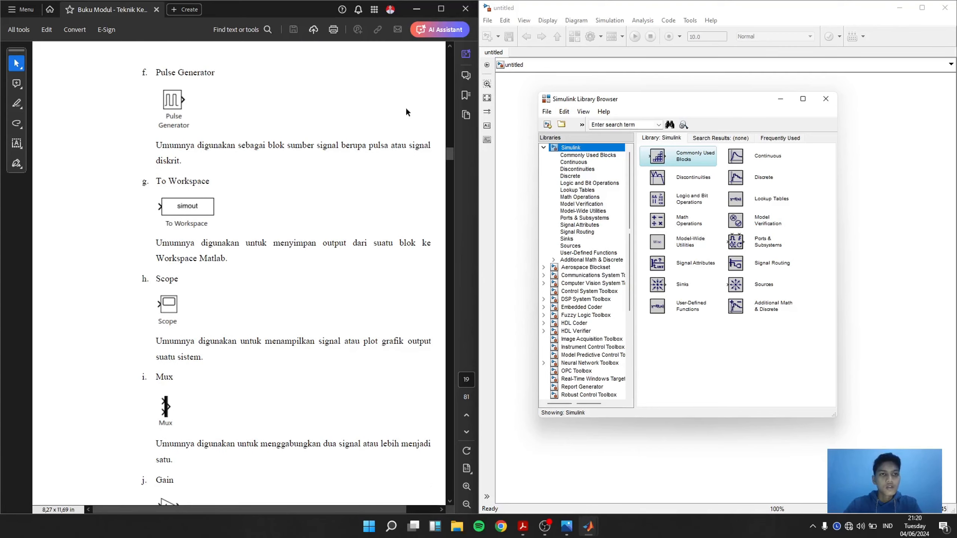
scroll(405, 111, "down", 1)
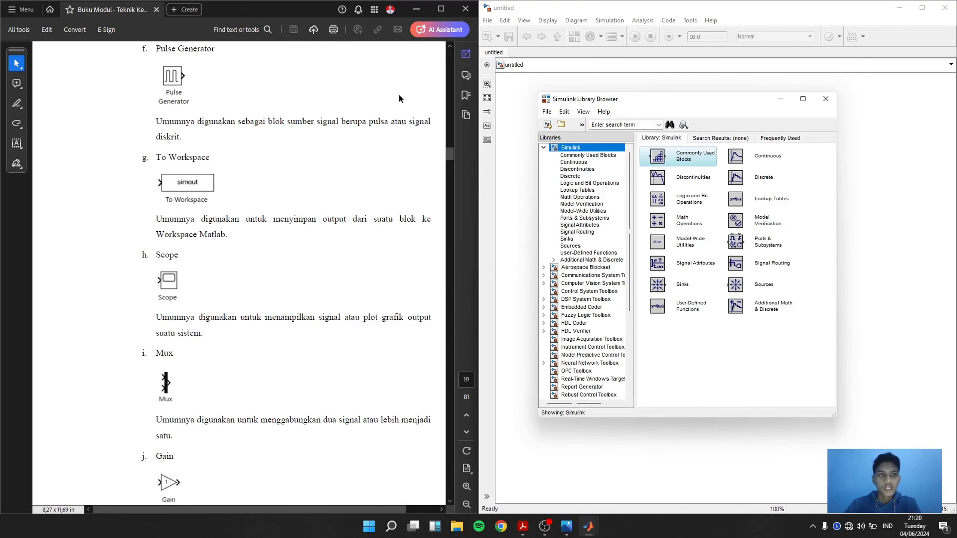
scroll(399, 96, "down", 2)
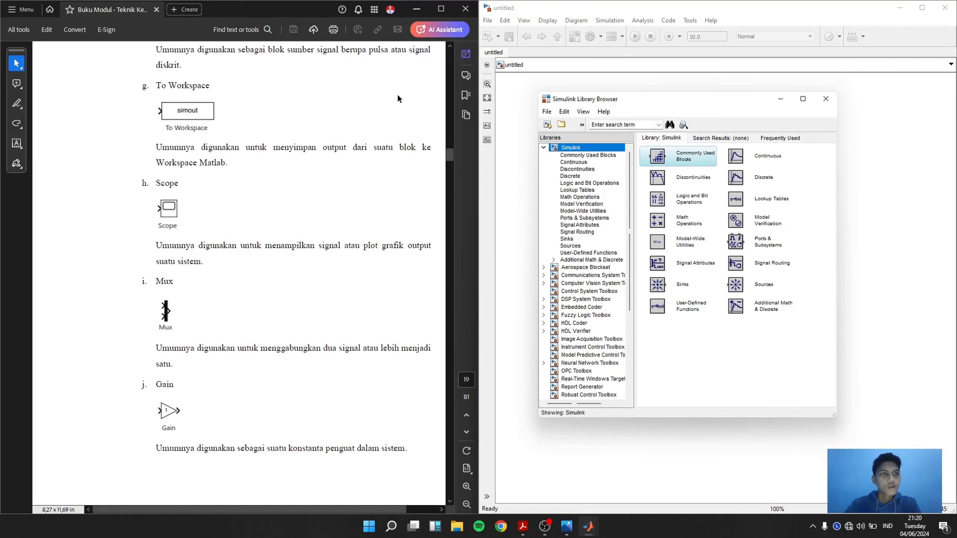
scroll(386, 96, "down", 2)
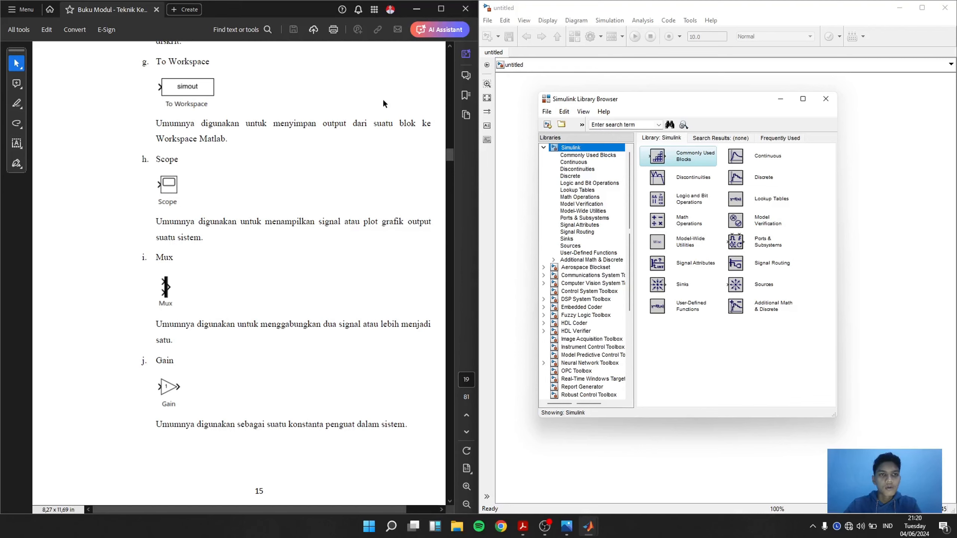
scroll(384, 101, "down", 2)
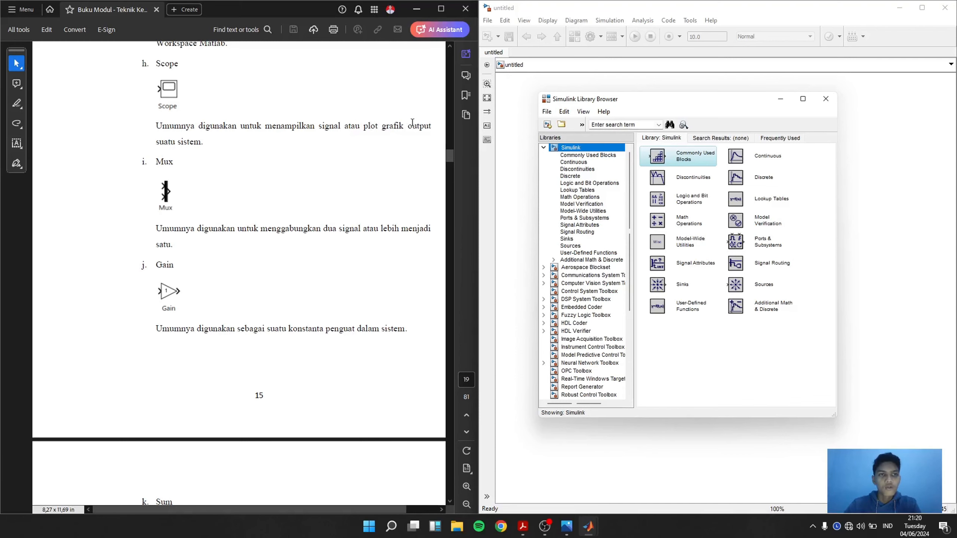
scroll(377, 120, "down", 2)
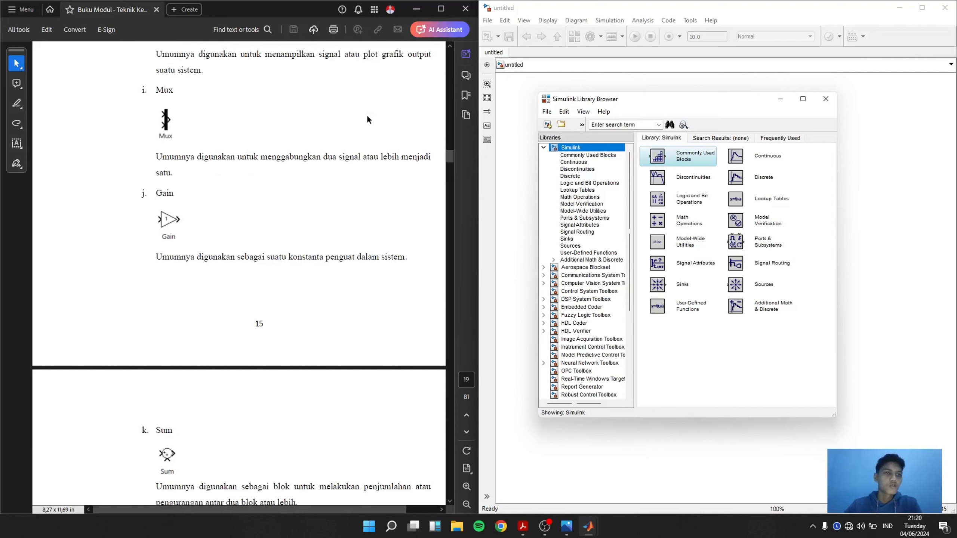
scroll(368, 117, "down", 1)
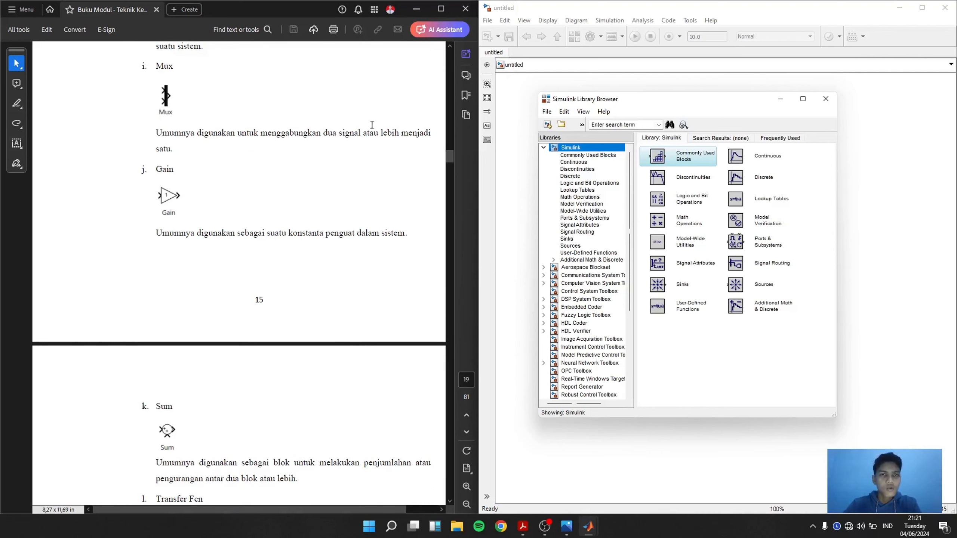
scroll(372, 125, "down", 3)
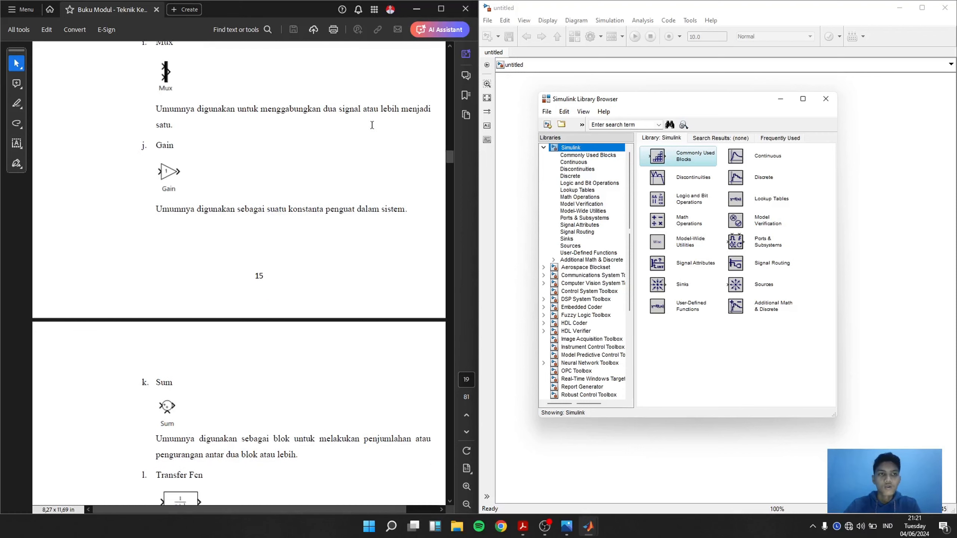
scroll(372, 125, "down", 1)
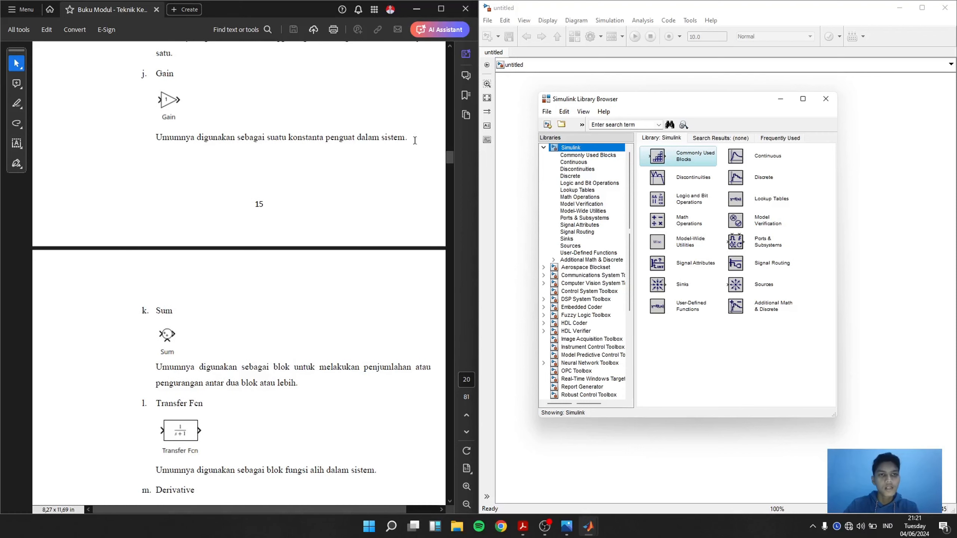
scroll(415, 140, "down", 1)
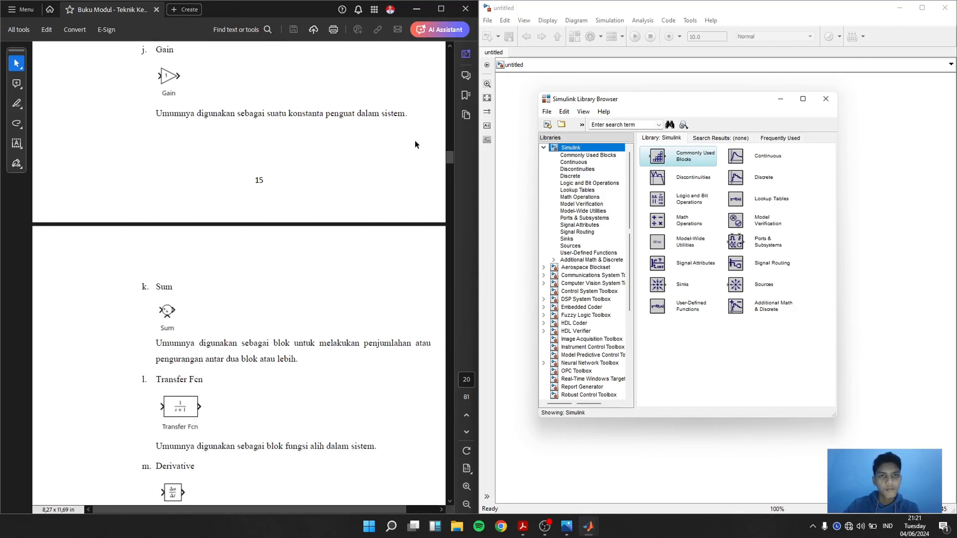
Step: Read the module's descriptions of the Sum, Transfer Fcn, Derivative, Integrator and PID Controller blocks
scroll(415, 141, "down", 7)
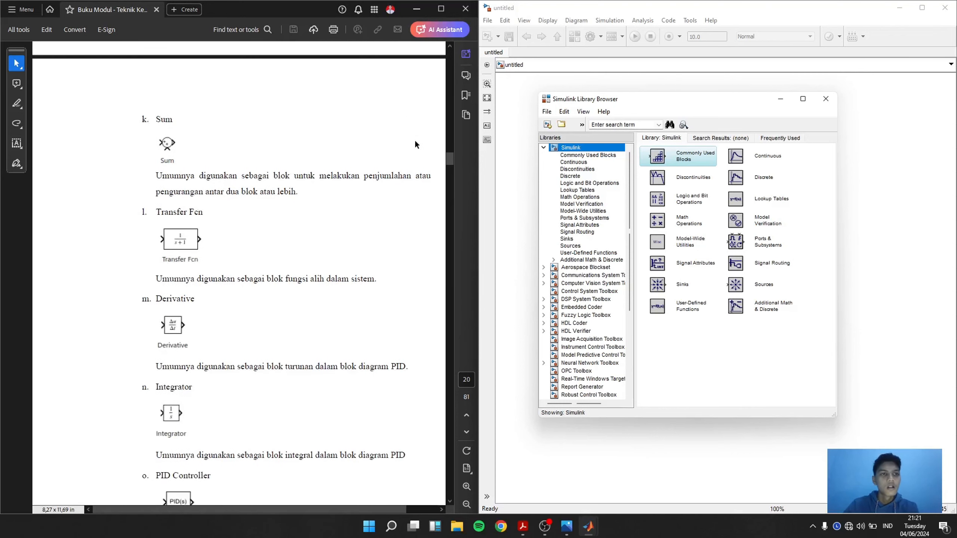
scroll(415, 144, "down", 2)
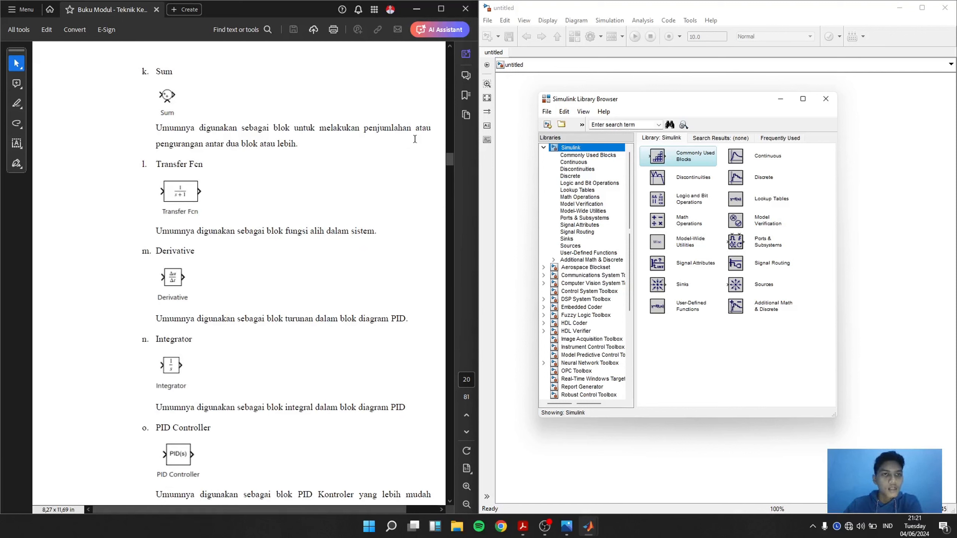
scroll(415, 139, "down", 3)
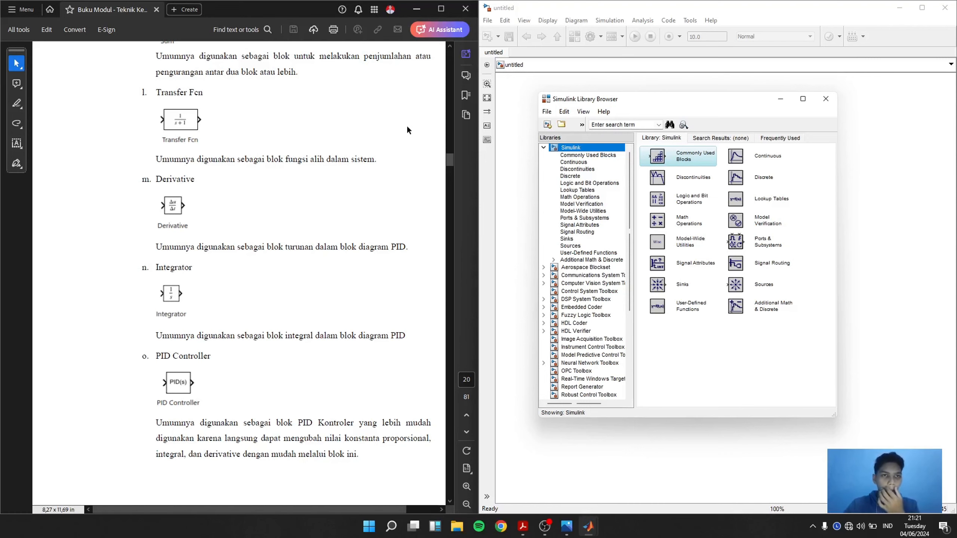
scroll(407, 129, "down", 2)
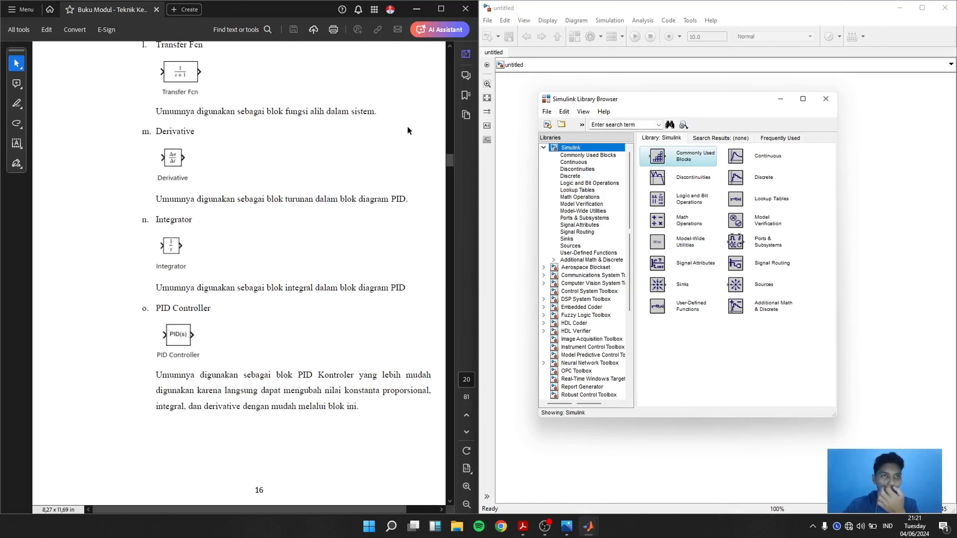
scroll(408, 130, "down", 2)
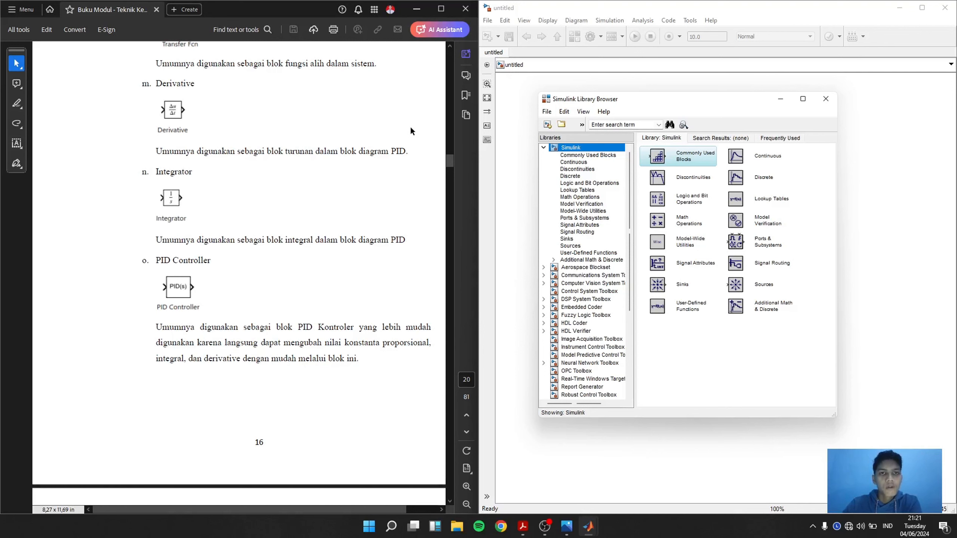
Step: Read the PID Controller description, the Sine Wave to Scope example and the exercise combining Sine Wave, Step and Ramp through a Mux
scroll(411, 131, "down", 2)
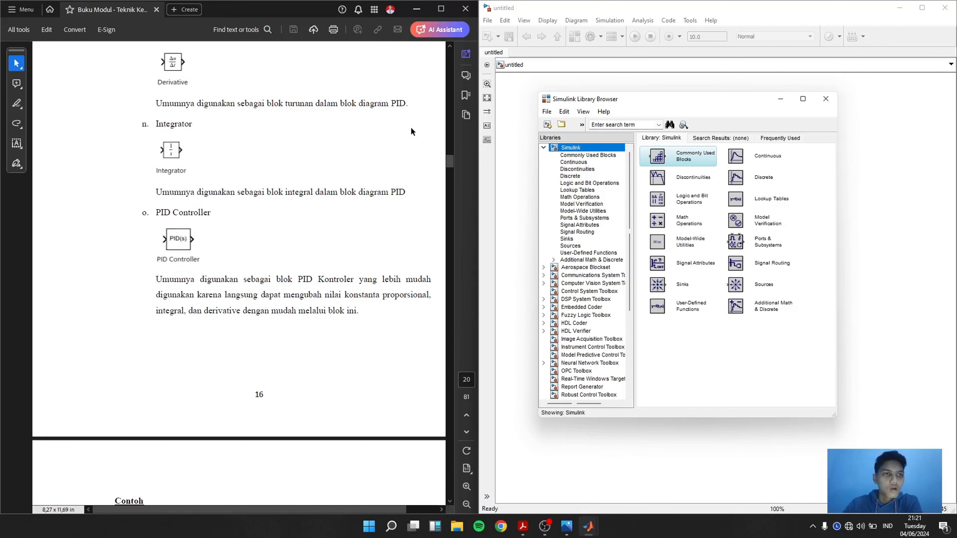
scroll(411, 130, "down", 1)
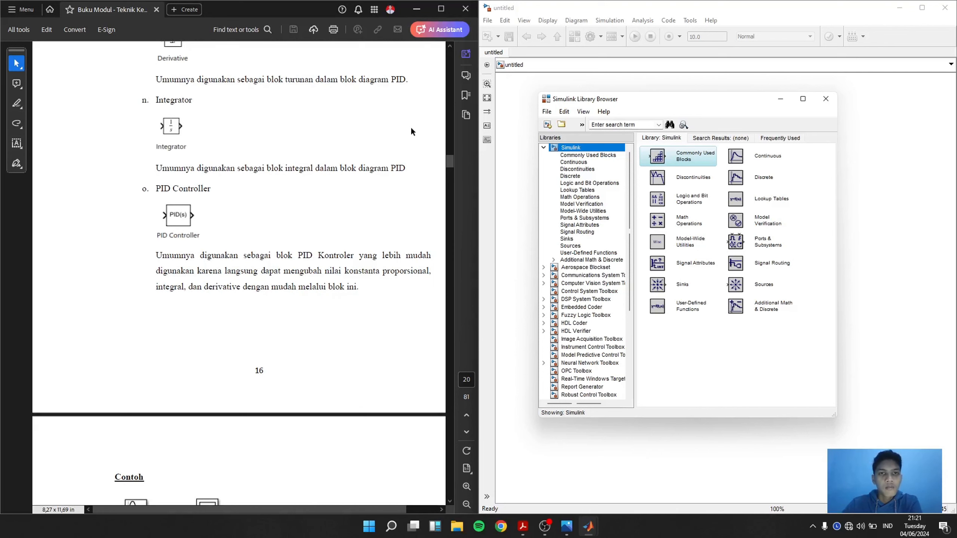
scroll(411, 131, "down", 4)
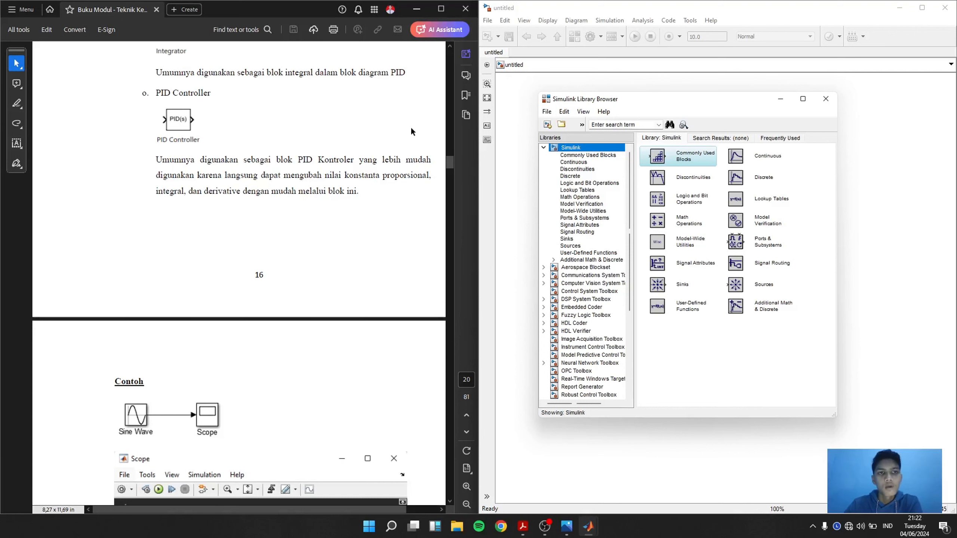
scroll(411, 130, "down", 5)
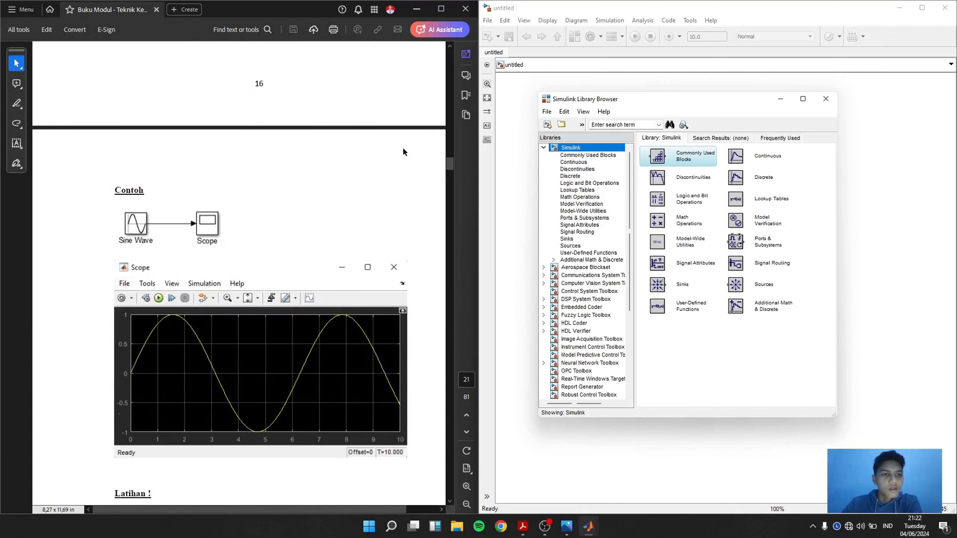
scroll(403, 152, "down", 2)
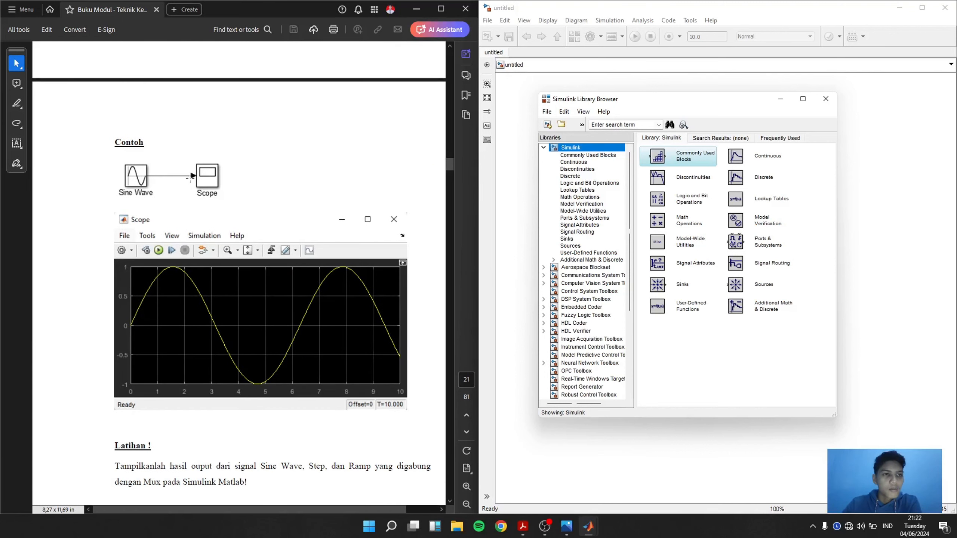
scroll(166, 97, "down", 1)
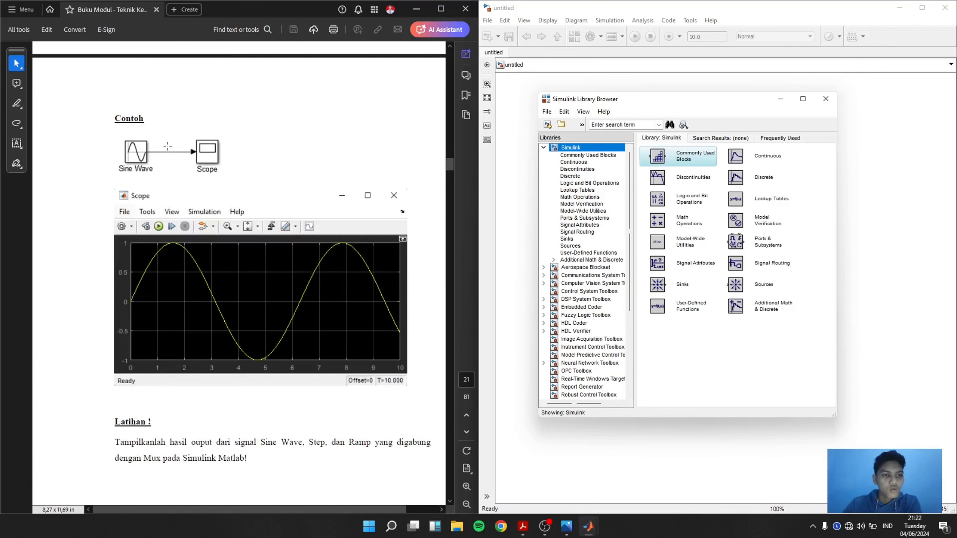
scroll(168, 146, "down", 1)
scroll(169, 143, "up", 1)
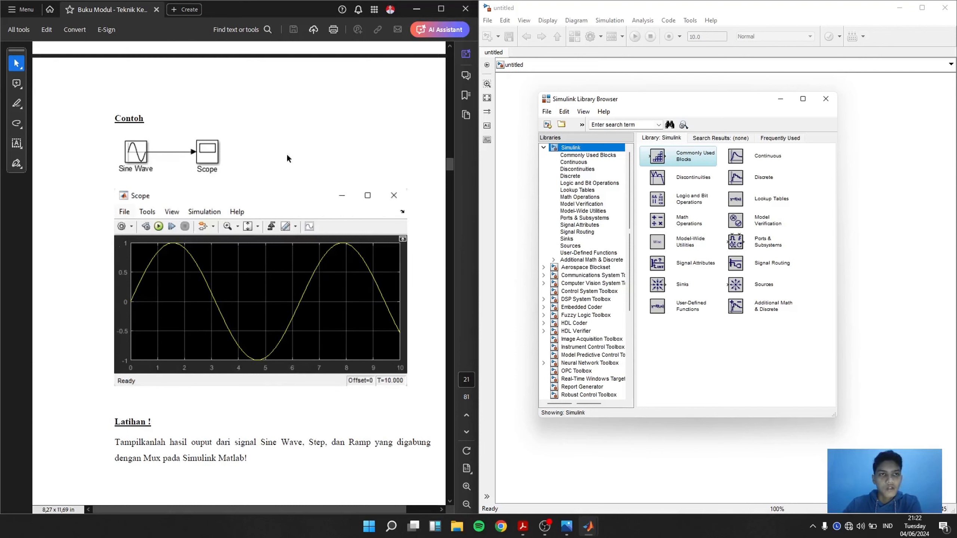
Step: Search the Simulink block library for "sine wave"
left_click_drag(705, 97, 726, 94)
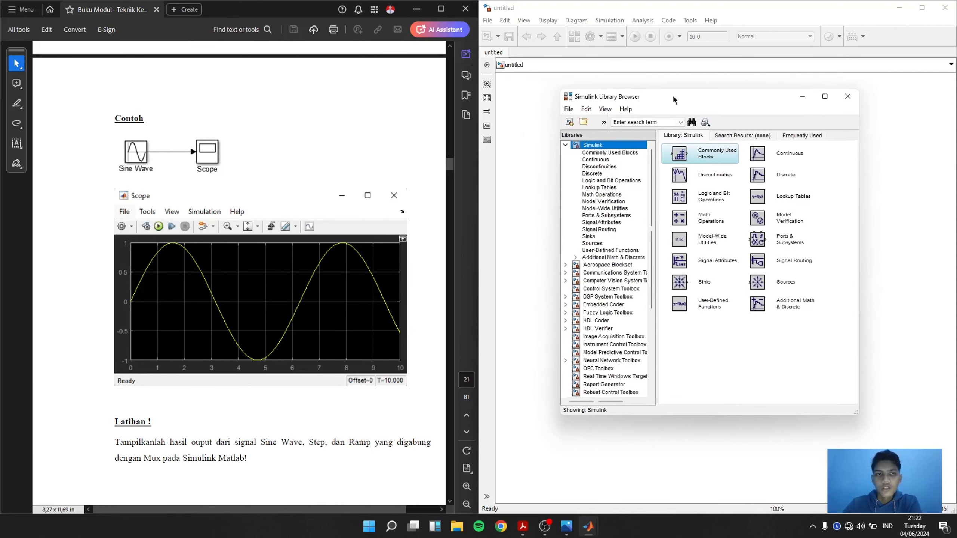
left_click(649, 123)
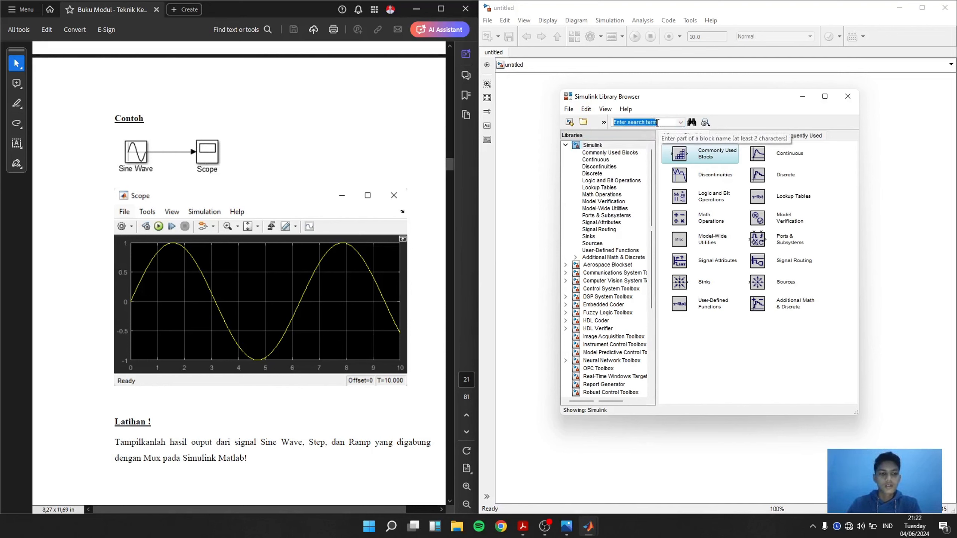
type("sine wvae")
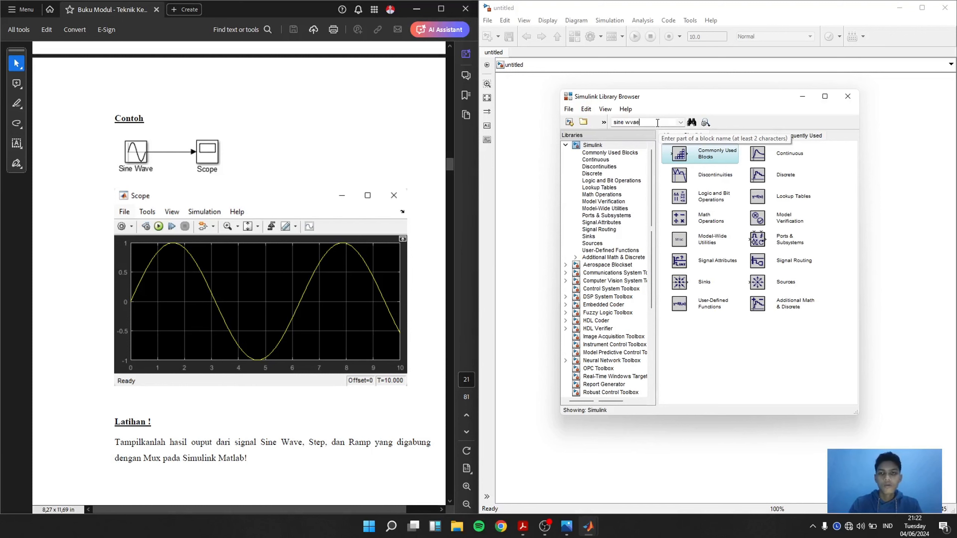
key("Return")
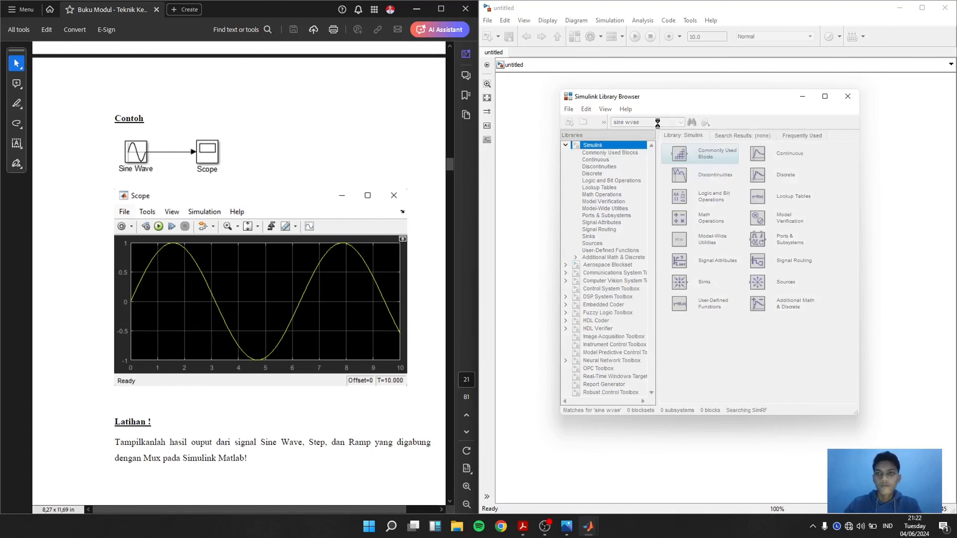
left_click(658, 122)
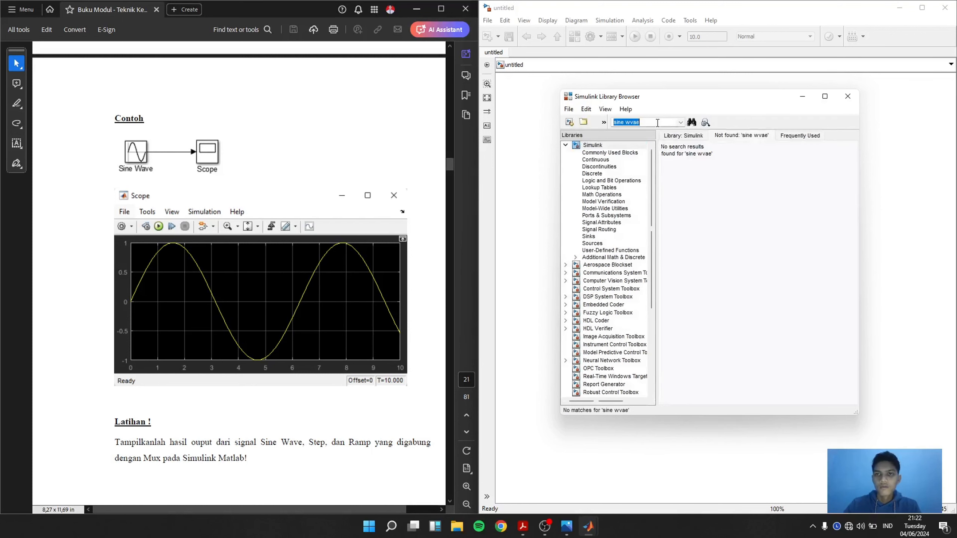
left_click(658, 123)
key("BackSpace")
key("BackSpace")
key("BackSpace")
type("ave")
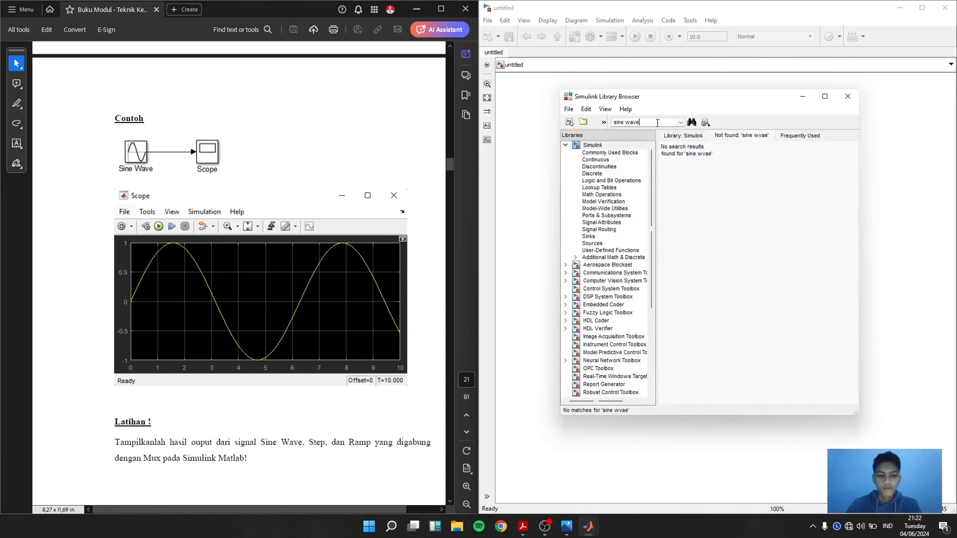
key("Return")
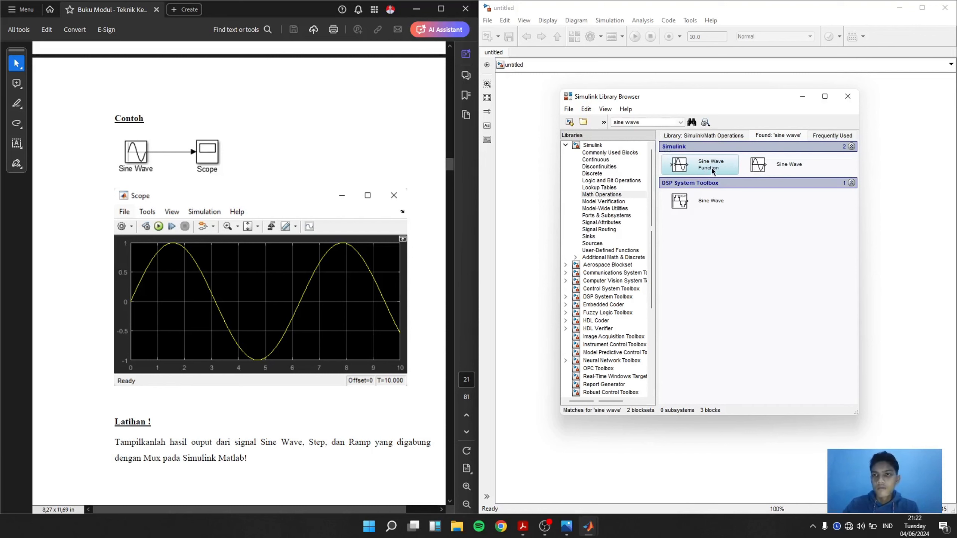
Step: Add the Sine Wave block from the Simulink search results to the upper part of the untitled model and enlarge it
left_click_drag(691, 94, 658, 216)
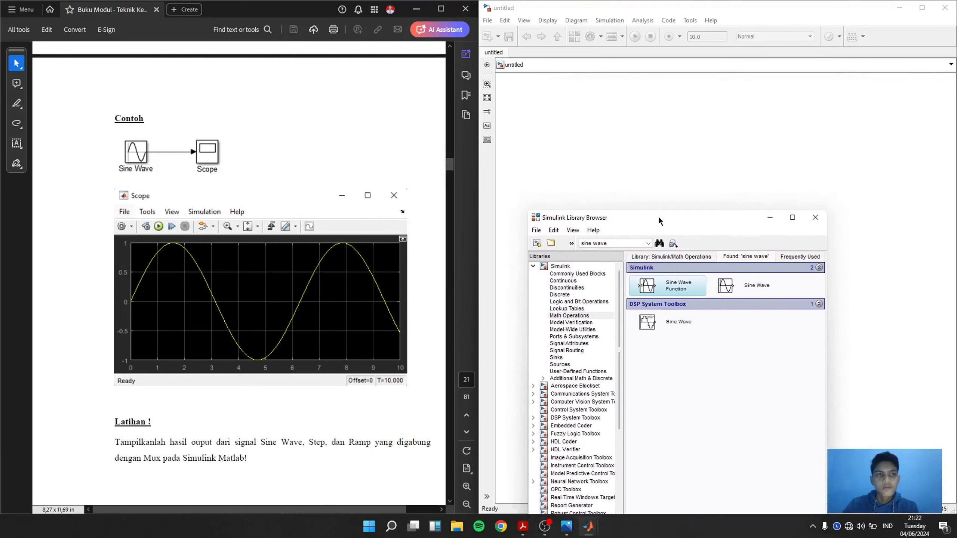
left_click(737, 289)
left_click_drag(737, 289, 633, 185)
left_click(658, 180)
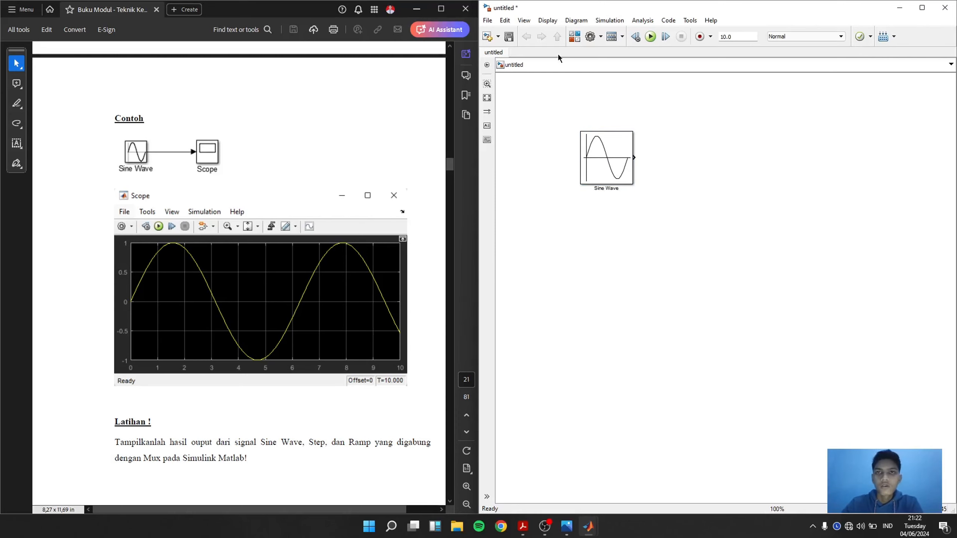
Step: Reopen the Simulink Library Browser and search it for "scope"
left_click(575, 36)
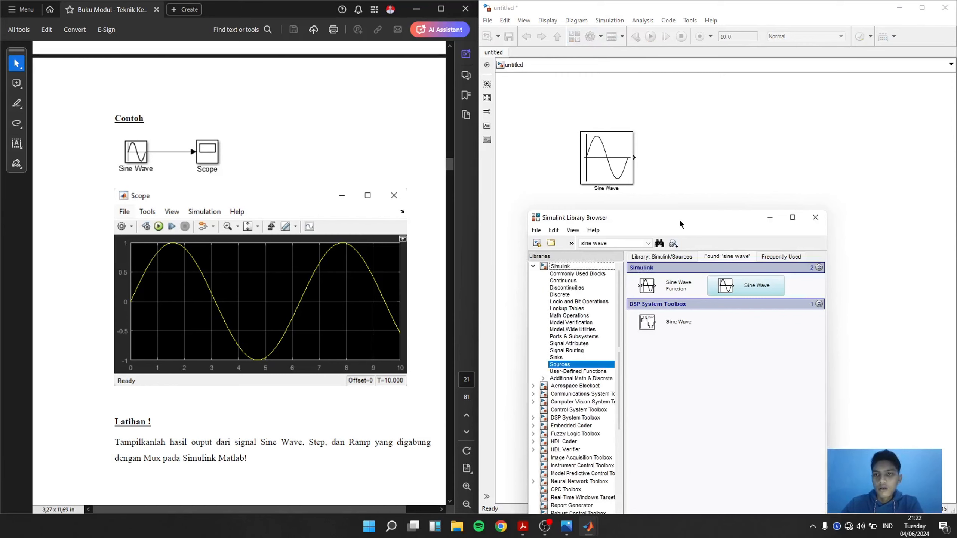
mouse_move(680, 223)
left_mouse_down()
mouse_move(708, 200)
mouse_move(670, 219)
left_mouse_up()
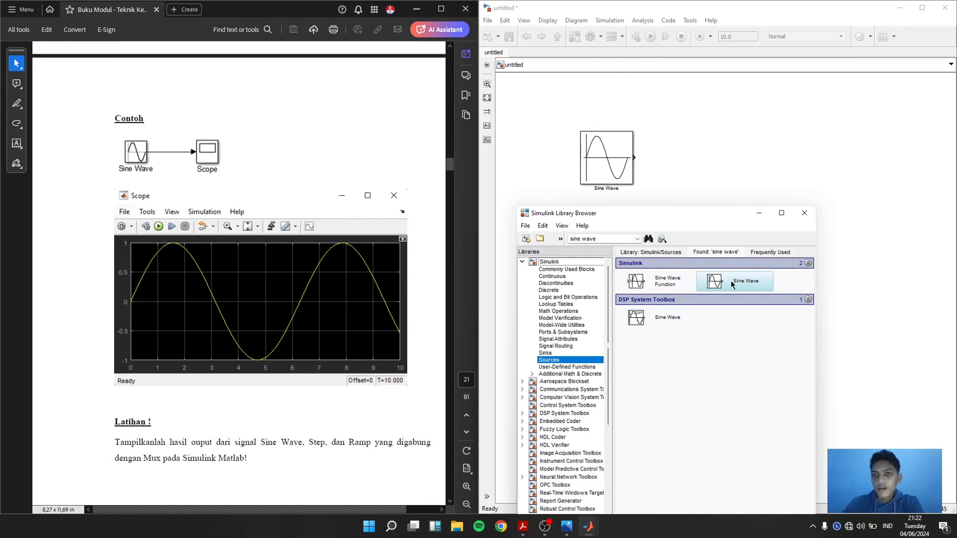
mouse_move(731, 281)
left_mouse_down()
mouse_move(755, 266)
mouse_move(671, 166)
mouse_move(682, 151)
mouse_move(673, 171)
mouse_move(660, 170)
mouse_move(651, 149)
mouse_move(720, 278)
left_mouse_up()
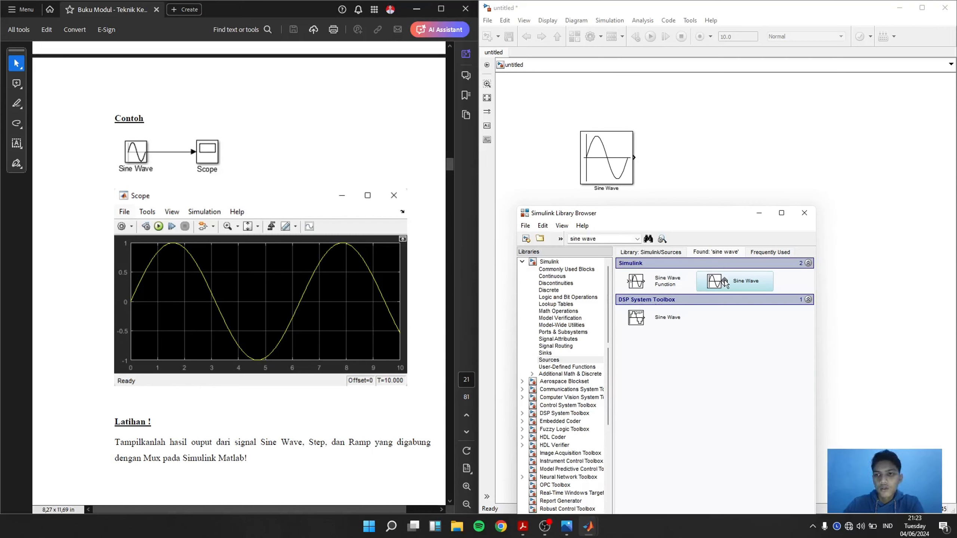
left_click(621, 240)
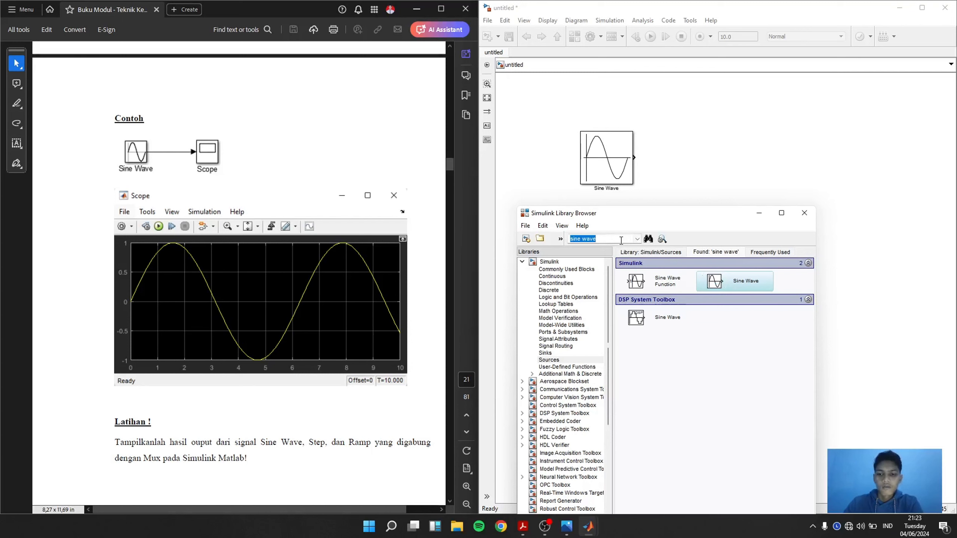
type("sc")
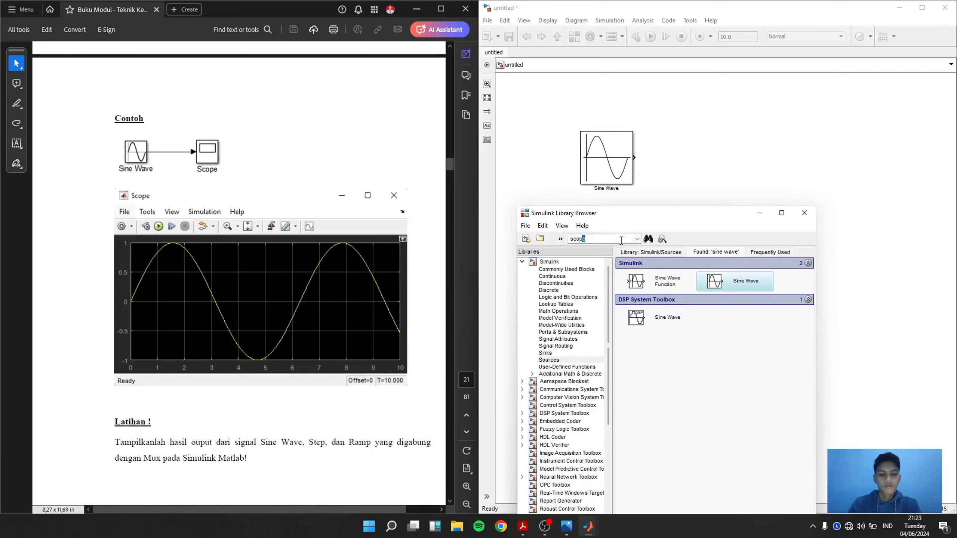
type("op")
key("Return")
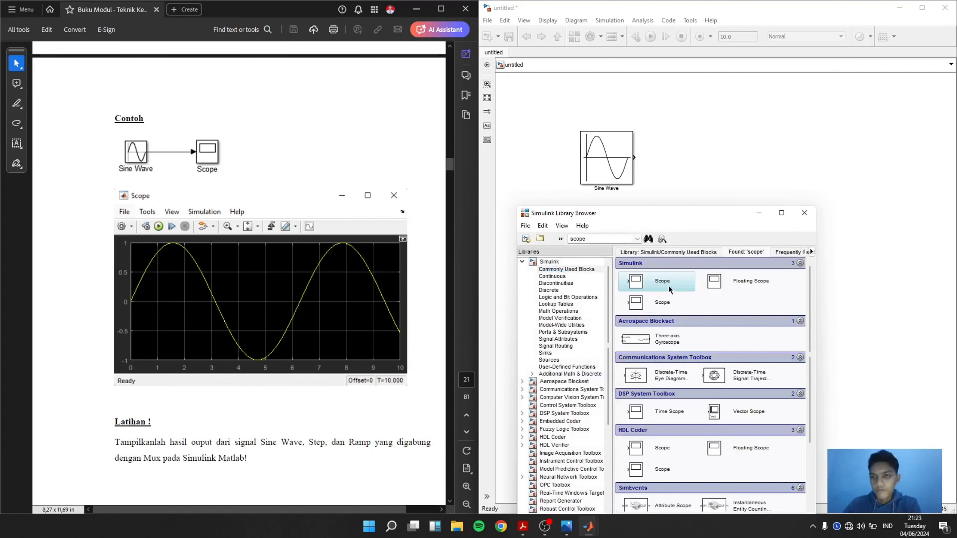
Step: Add a Scope block to the right of the Sine Wave block and enlarge it to roughly the same size
left_click_drag(656, 281, 752, 175)
left_click(797, 176)
left_click(793, 177)
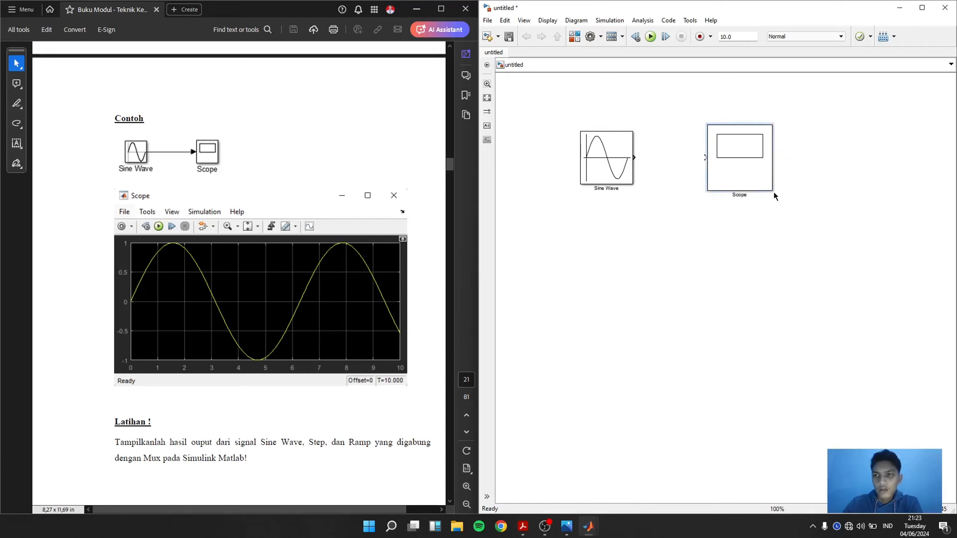
left_click_drag(773, 190, 755, 176)
left_click(791, 184)
left_click(774, 177)
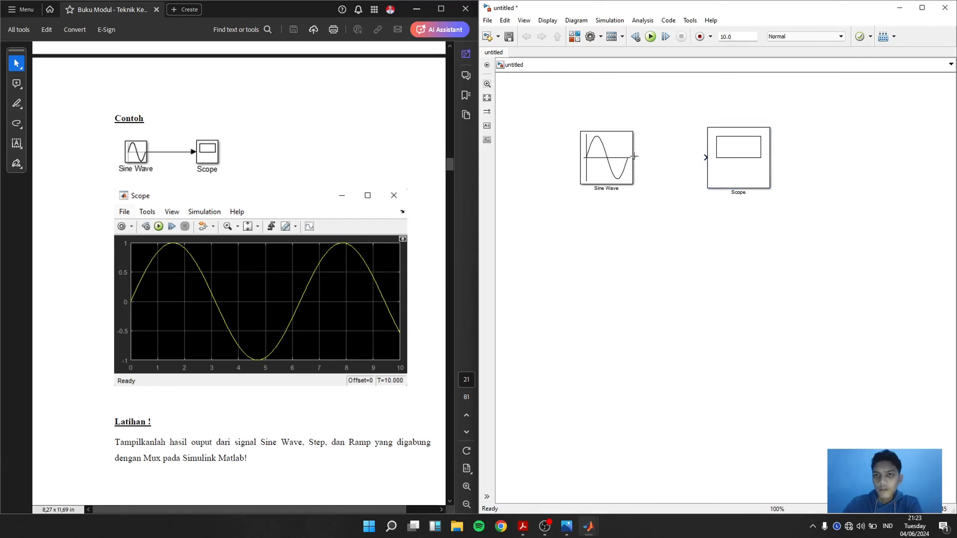
Step: Connect the Sine Wave block's output to the Scope block's input with a signal line
left_click(737, 165)
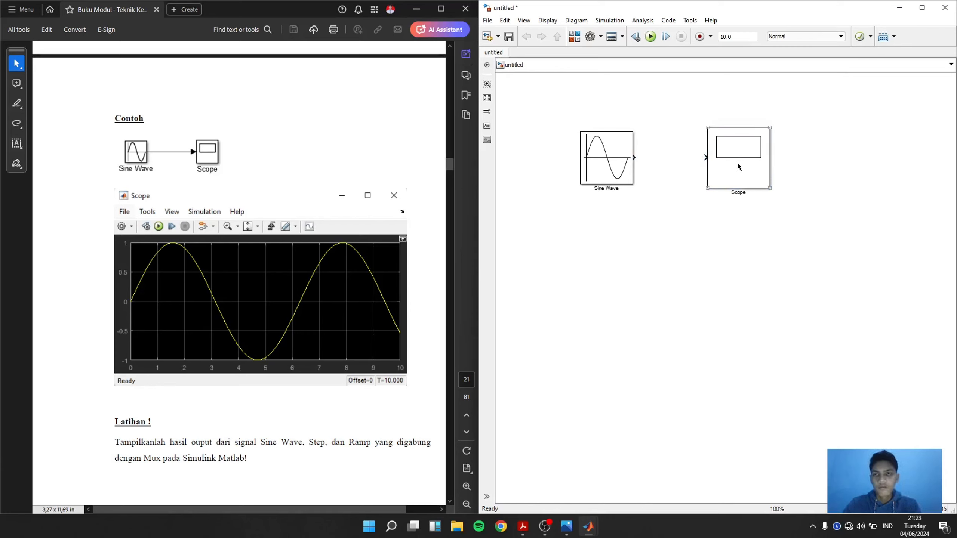
left_click(690, 152)
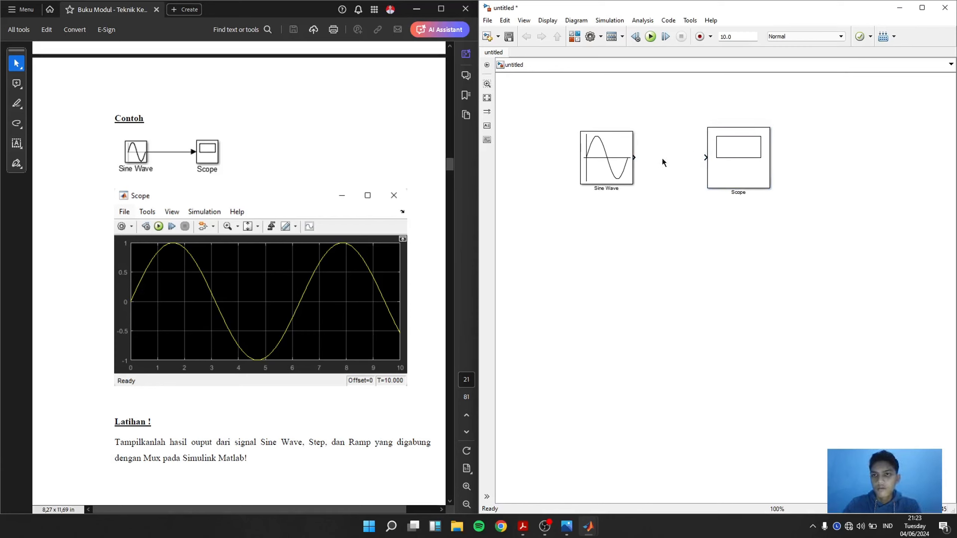
left_click(704, 155)
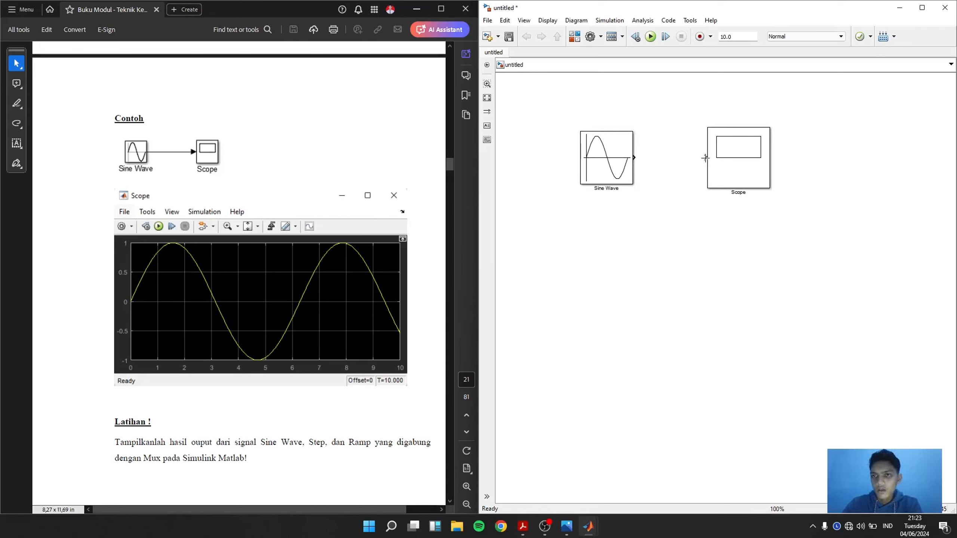
left_click_drag(636, 158, 704, 159)
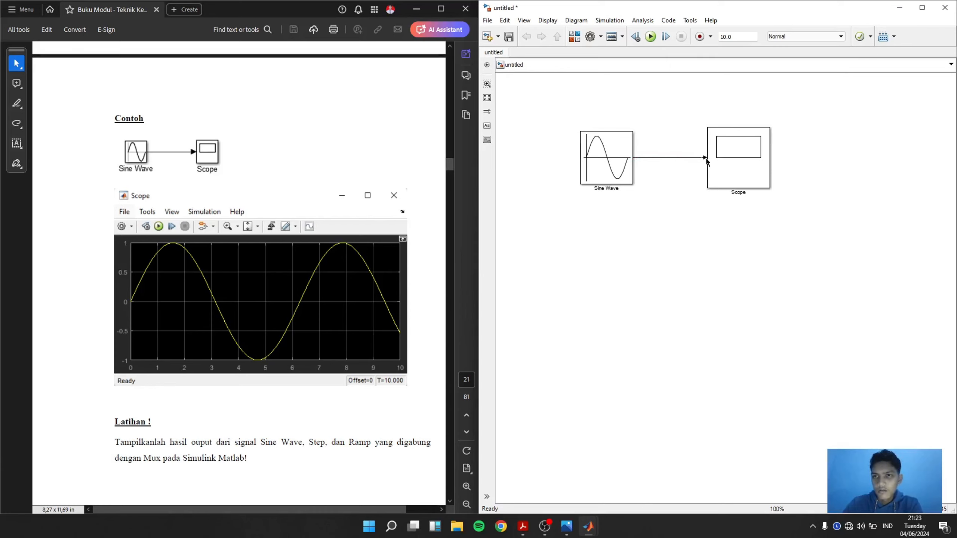
left_click(768, 163)
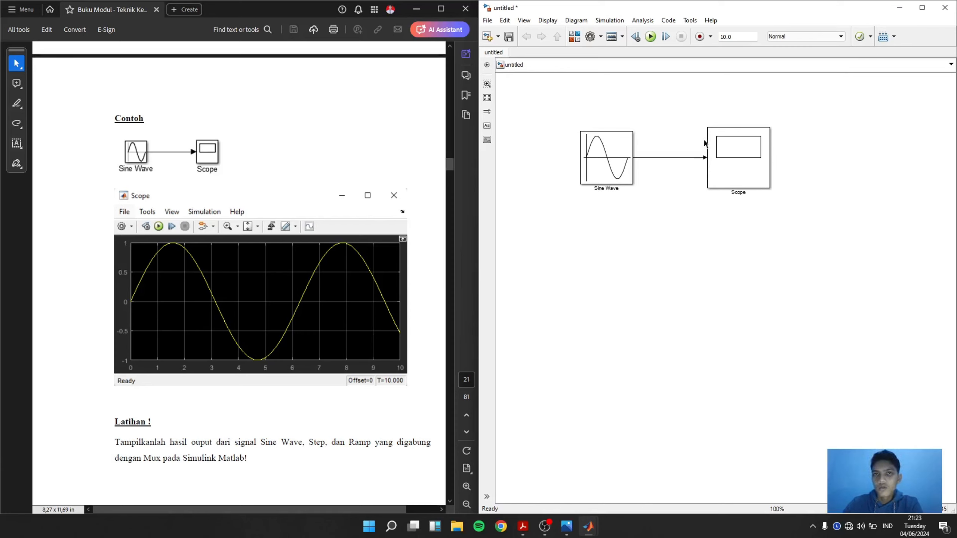
Step: Open the Scope block's display and run the simulation to plot the sine signal
left_click(723, 167)
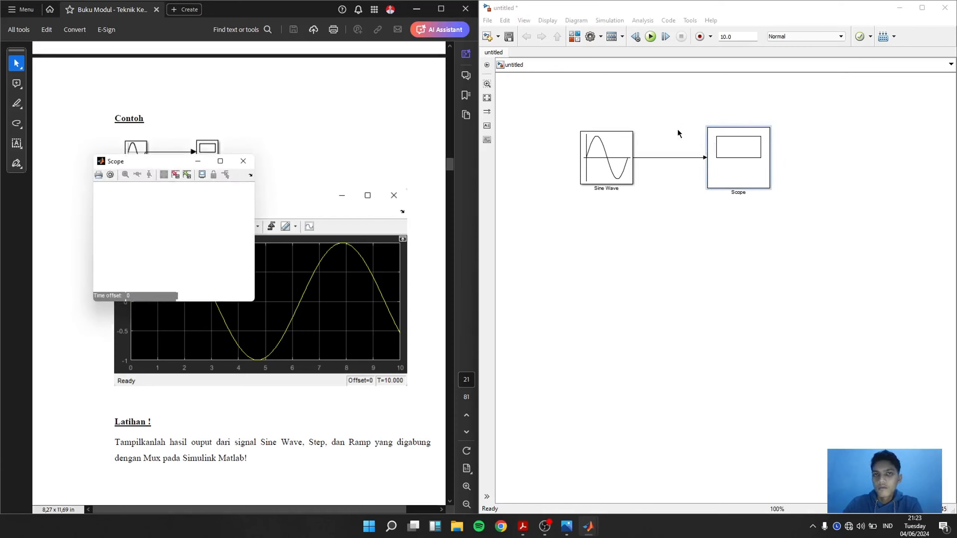
key("ctrl+t")
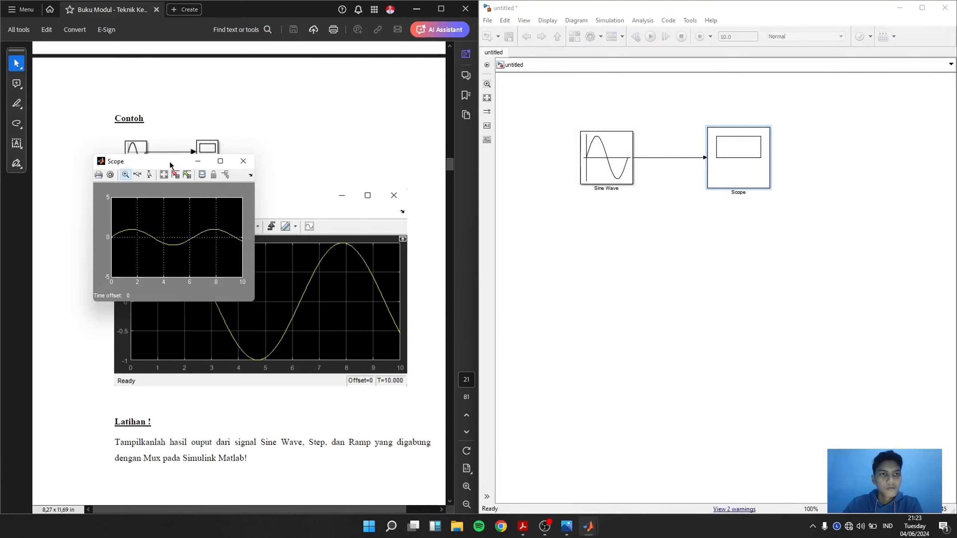
Step: Move the Scope window below the blocks in the model and enlarge it to compare the plot with the module's example
left_click_drag(170, 165, 600, 216)
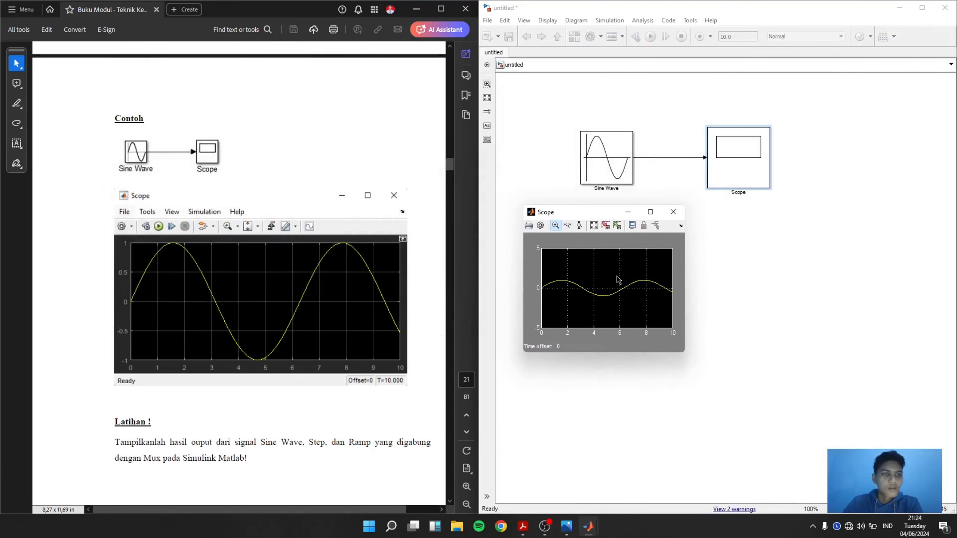
left_click_drag(682, 352, 879, 468)
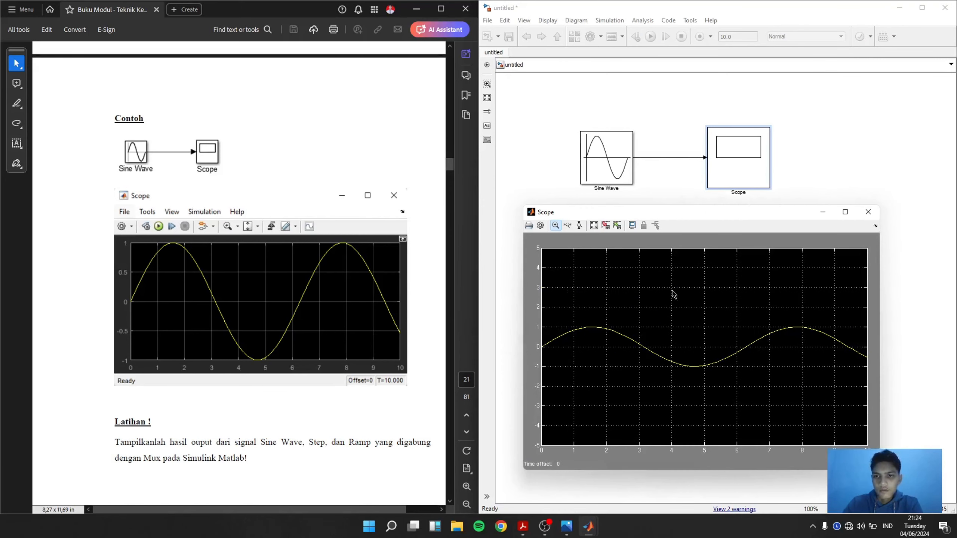
left_click_drag(627, 212, 633, 220)
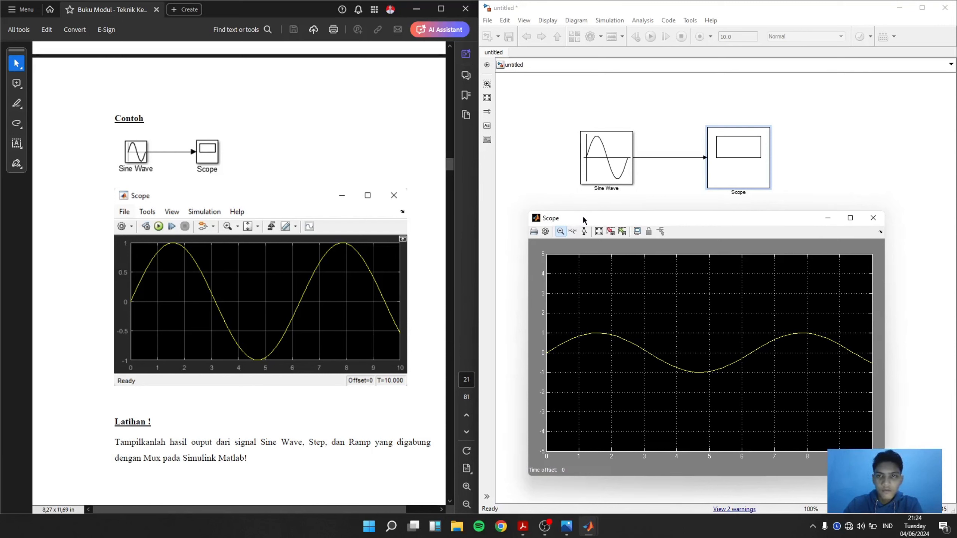
left_click_drag(583, 220, 579, 222)
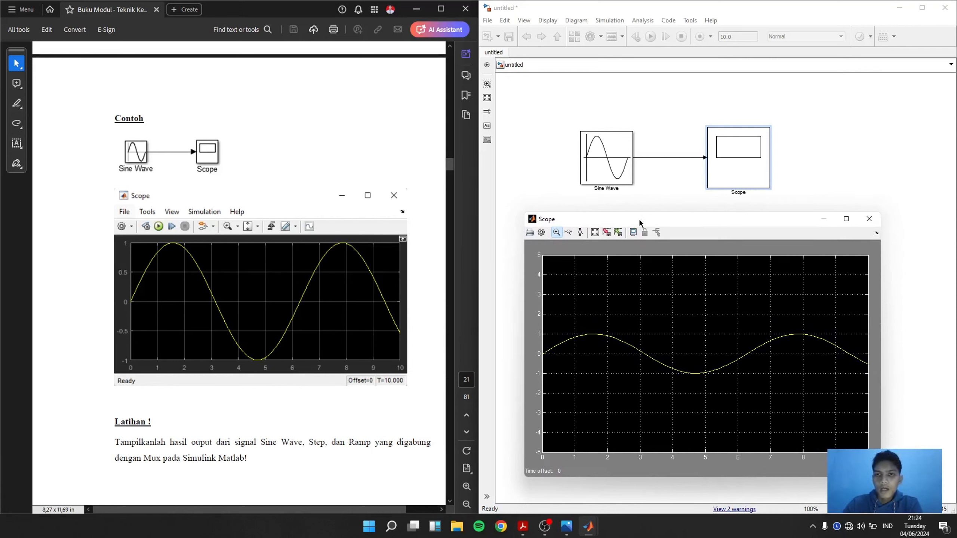
Step: Reposition the Scope window below the blocks and close it after viewing the sine plot
left_click(737, 175)
left_click_drag(629, 222, 628, 196)
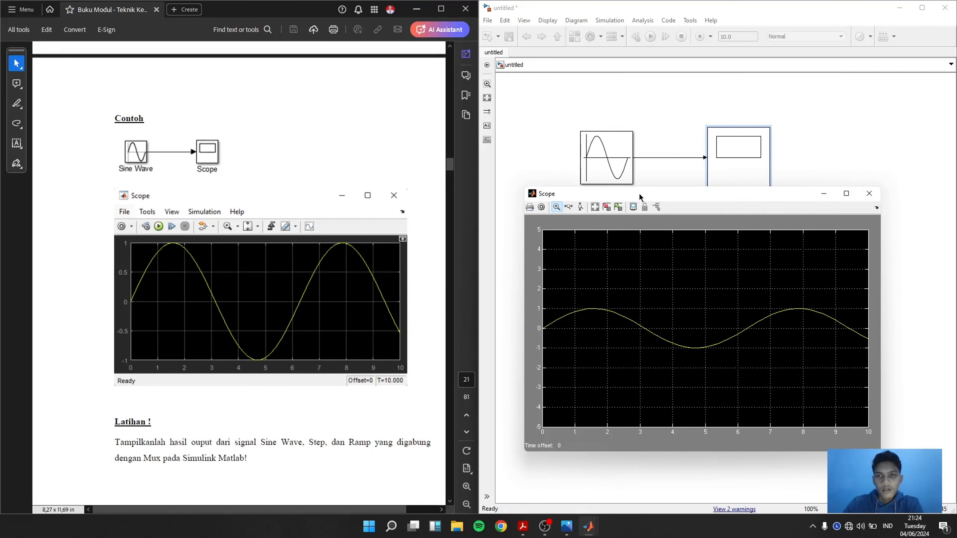
mouse_move(639, 192)
left_mouse_down()
mouse_move(629, 243)
mouse_move(640, 211)
left_mouse_up()
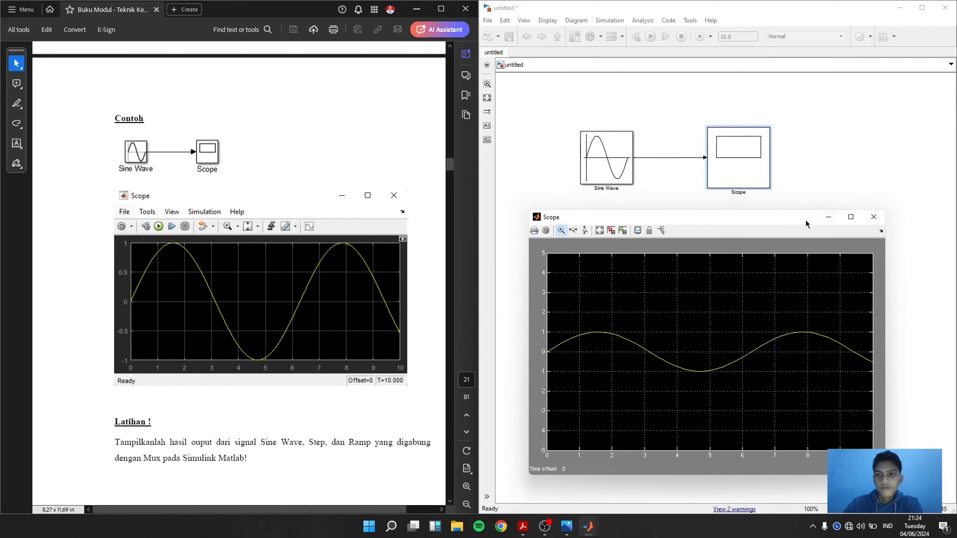
left_click(870, 213)
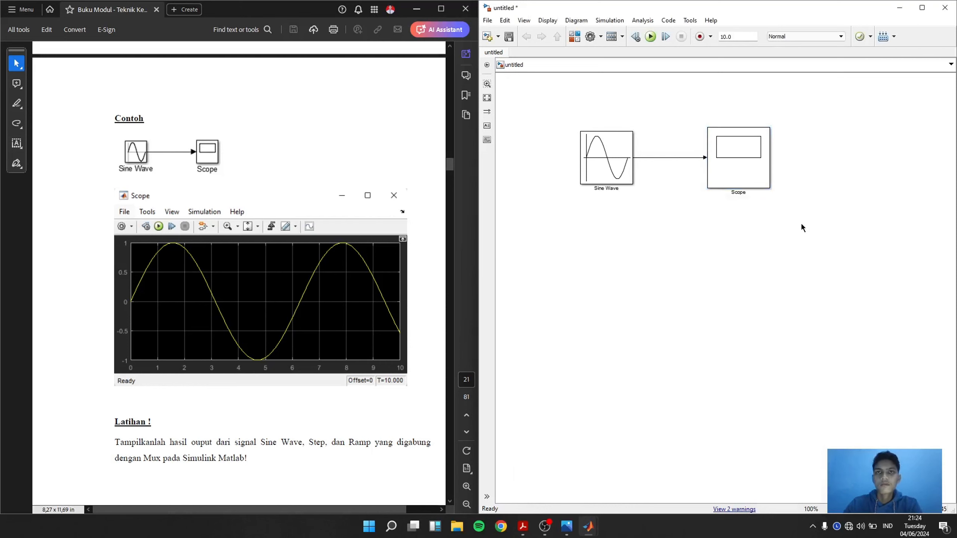
Step: Save the Sine Wave and Scope model in the MATLAB documents folder as BAB_II_CONTOH_1
key("ctrl+s")
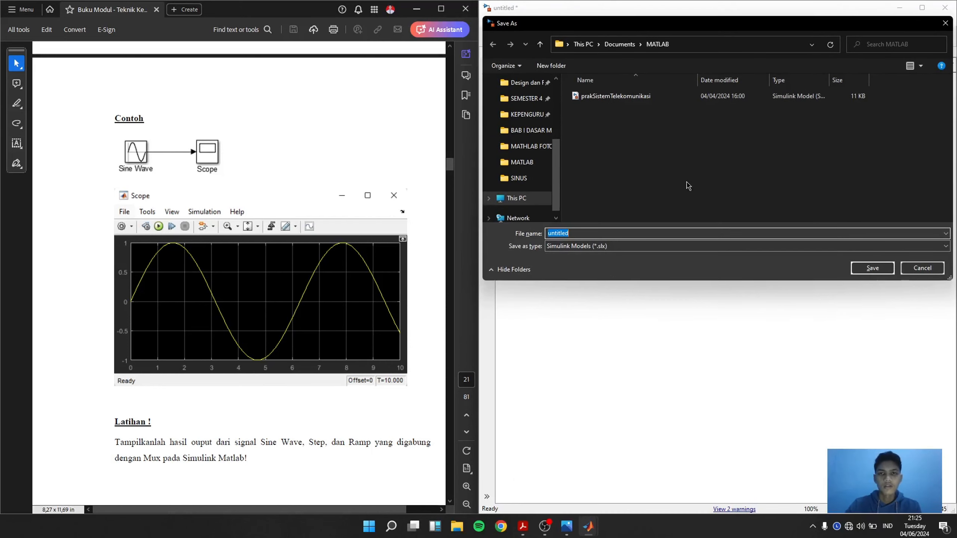
key("Caps_Lock")
type("BAB")
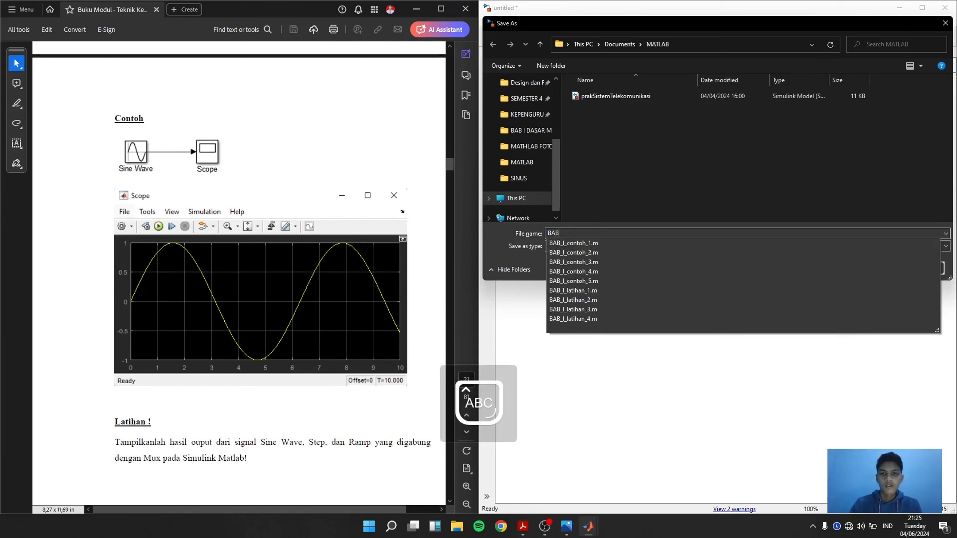
type("_II")
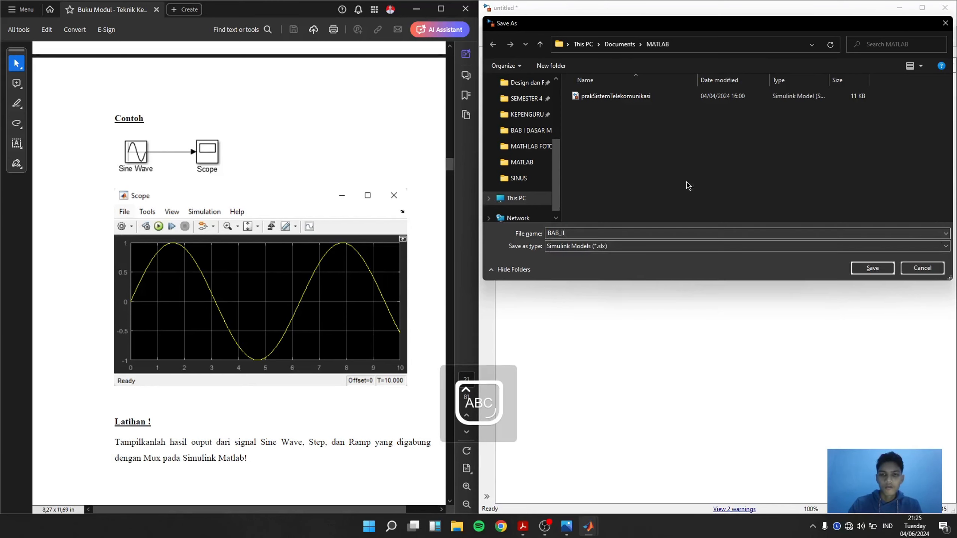
type("_CONTOH_1")
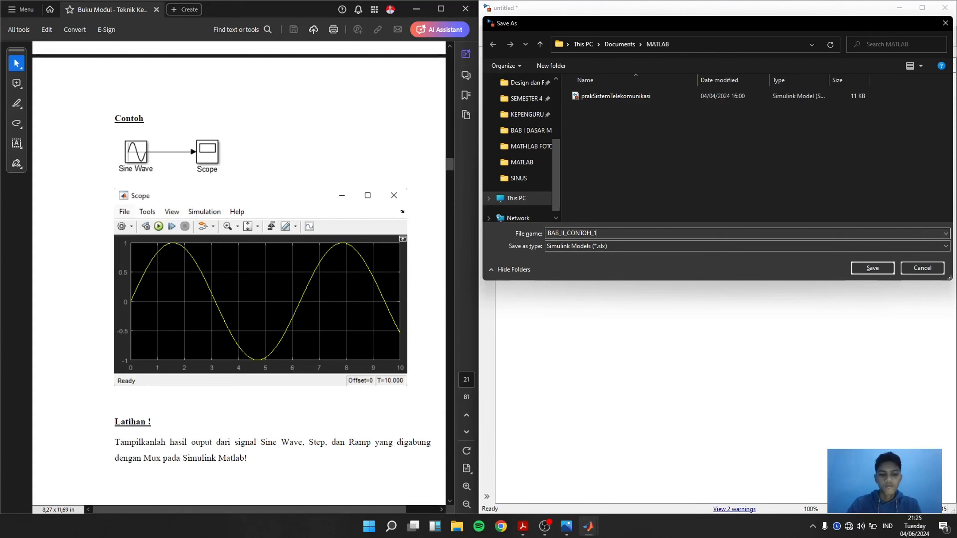
key("Return")
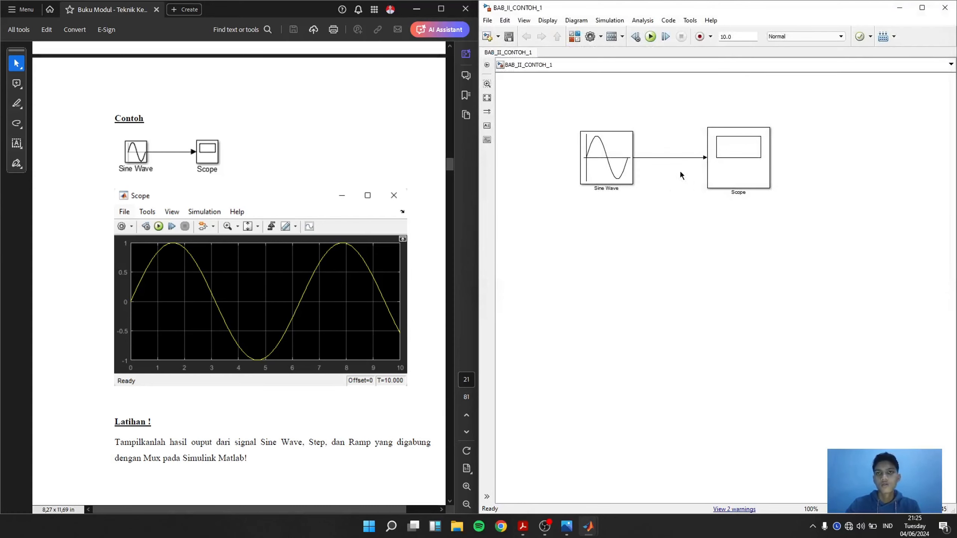
Step: Create a new blank Simulink model and fit its window beside the module document
left_click(488, 21)
mouse_move(532, 33)
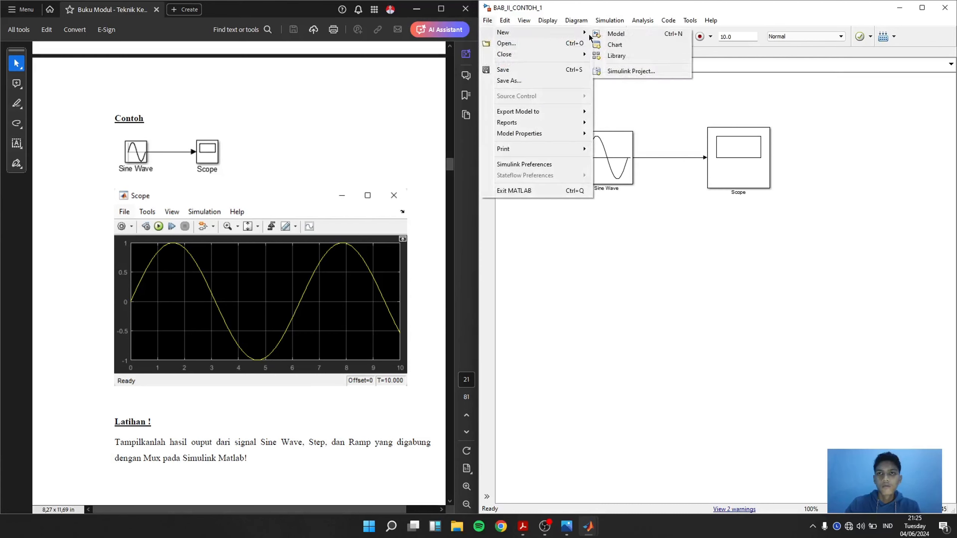
left_click(615, 34)
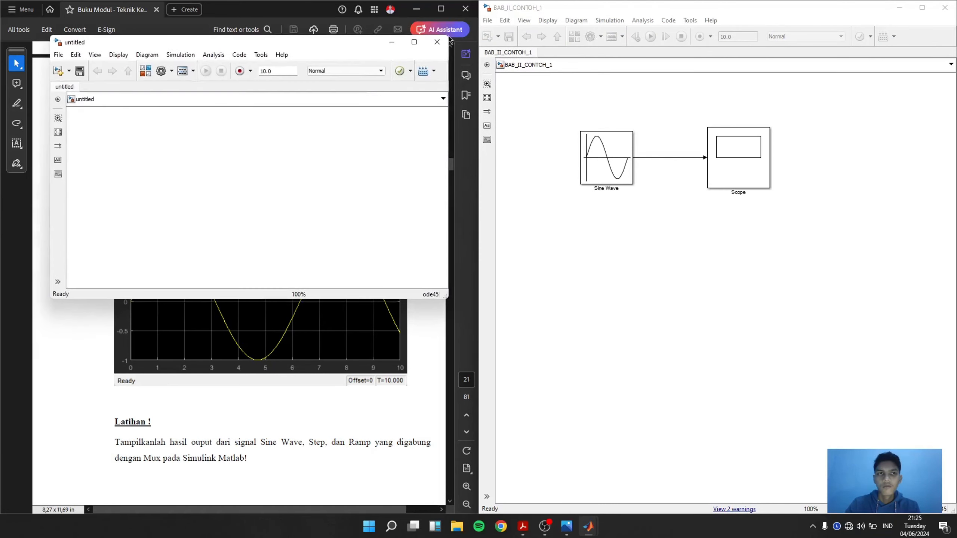
left_click_drag(354, 39, 725, 117)
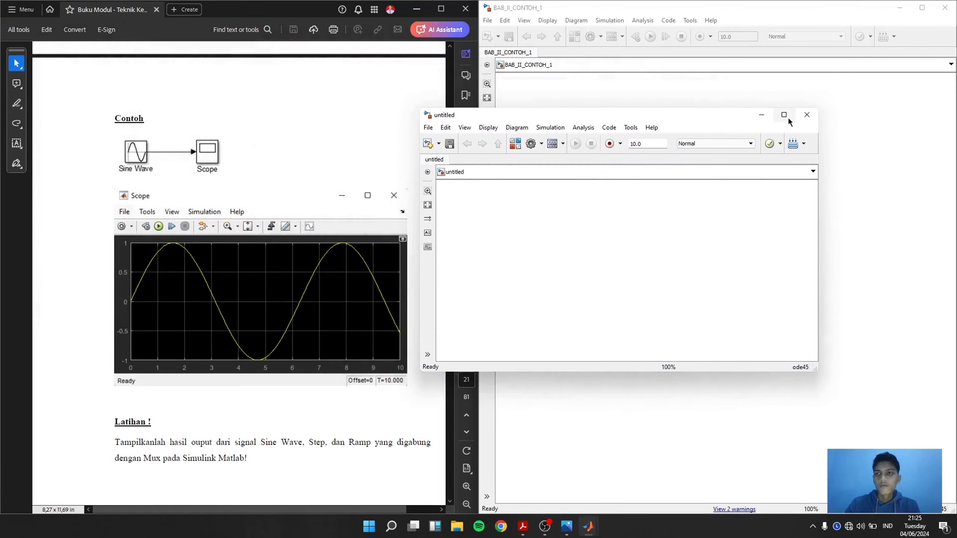
mouse_move(782, 118)
left_click(743, 144)
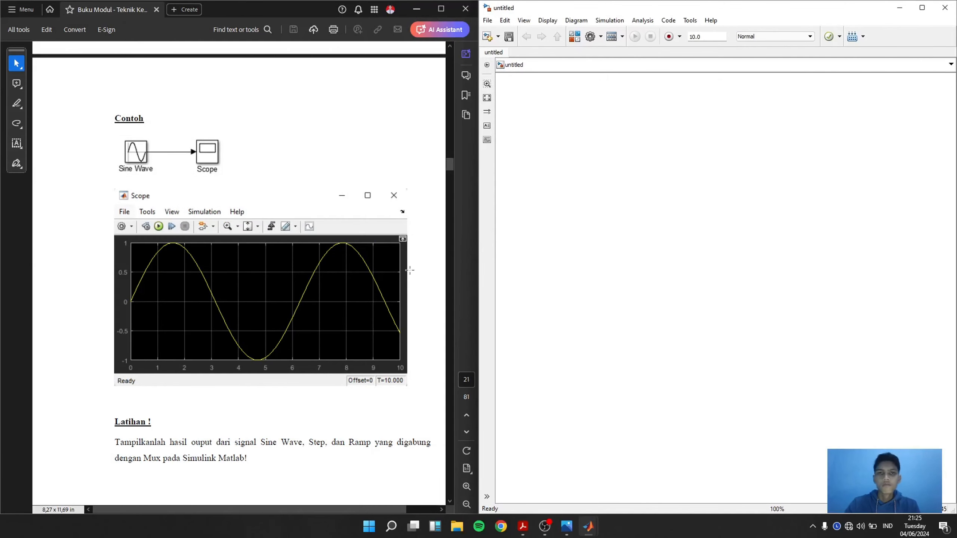
Step: Read the module's Latihan exercise on combining Sine Wave, Step and Ramp signals with a Mux
scroll(56, 328, "down", 3)
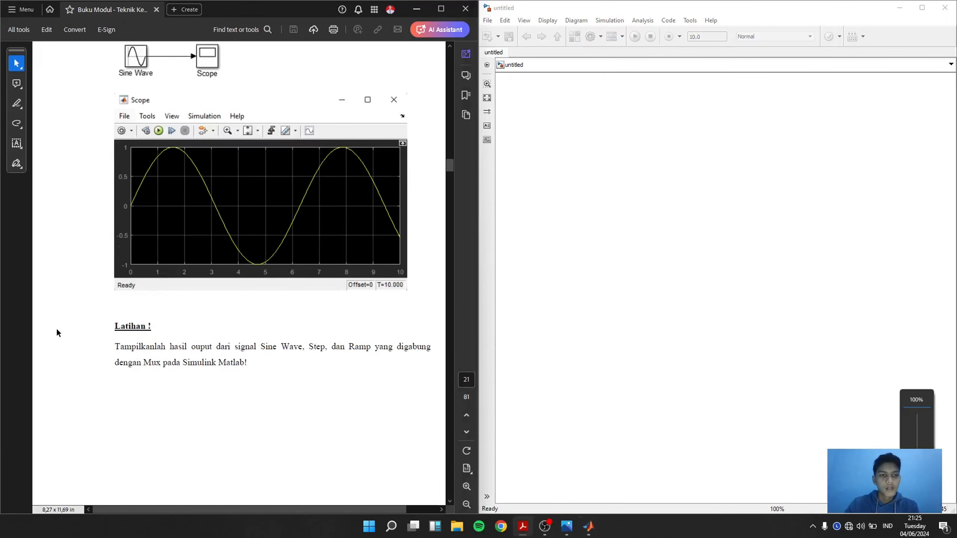
scroll(84, 362, "down", 1)
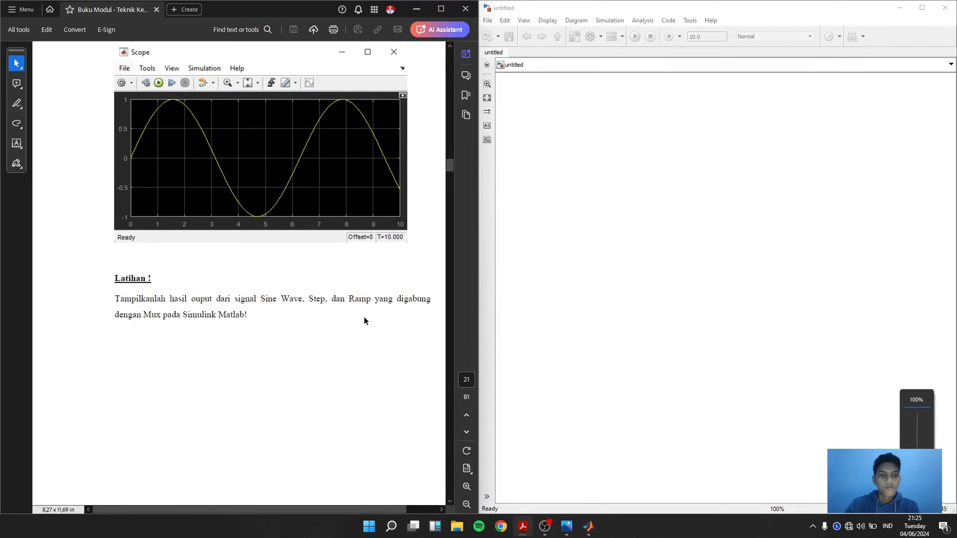
scroll(380, 335, "up", 3, "ctrl")
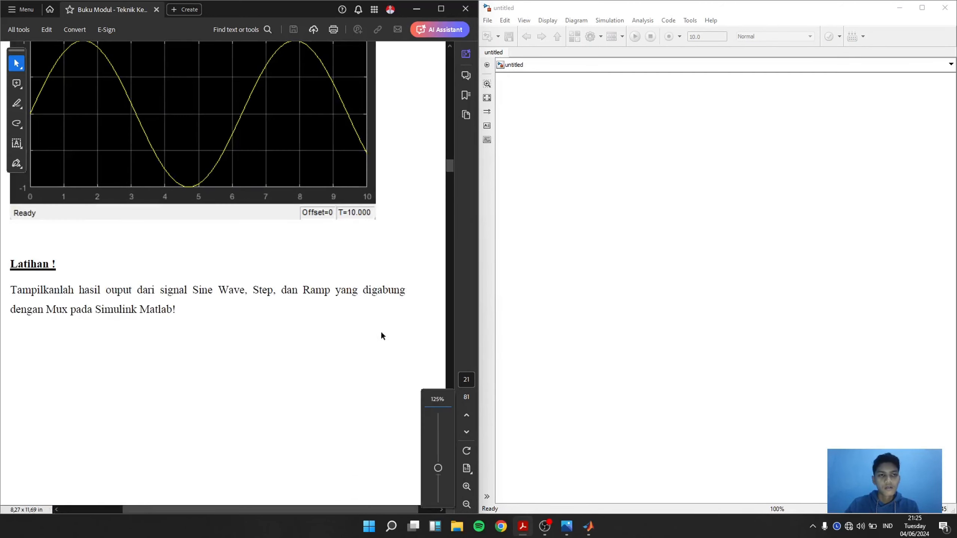
scroll(367, 332, "down", 3, "ctrl")
scroll(272, 310, "down", 1)
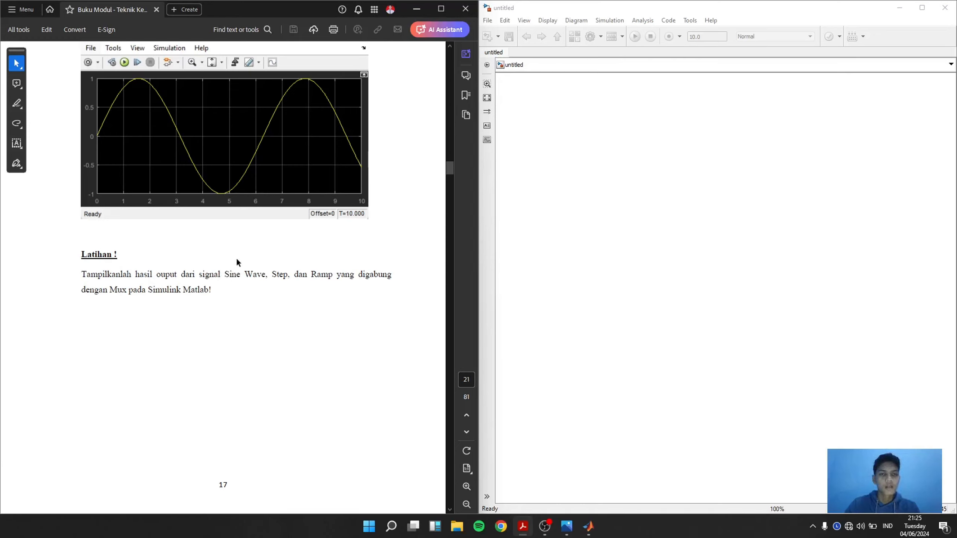
Step: Open the Simulink Library Browser and search it for SIGNAL SINE WAVE
left_click(597, 173)
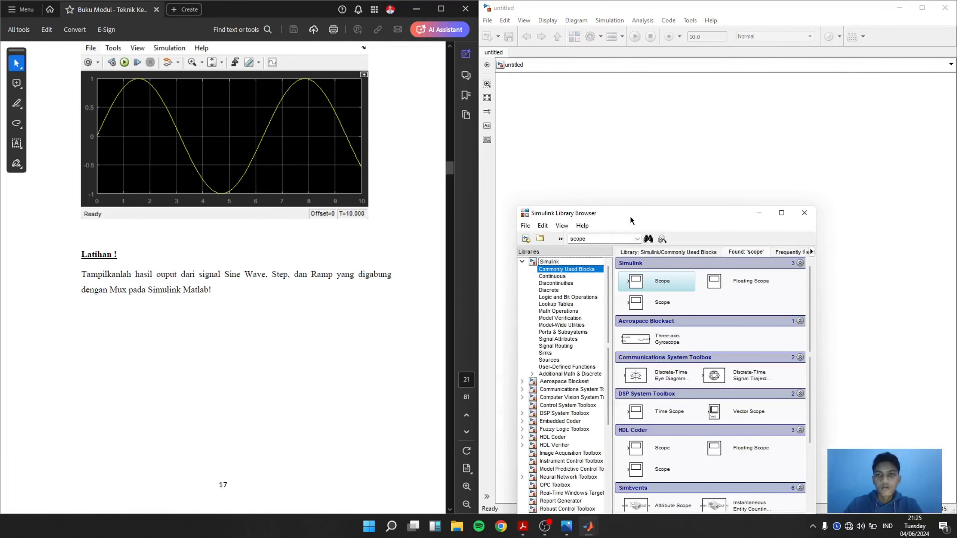
left_click_drag(631, 220, 640, 224)
double_click(625, 240)
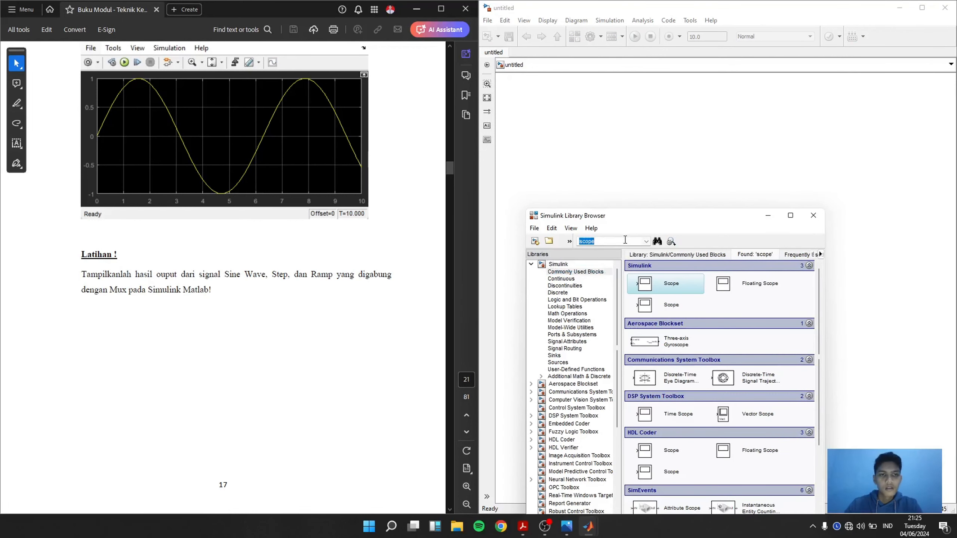
type("SIGNAL SINE")
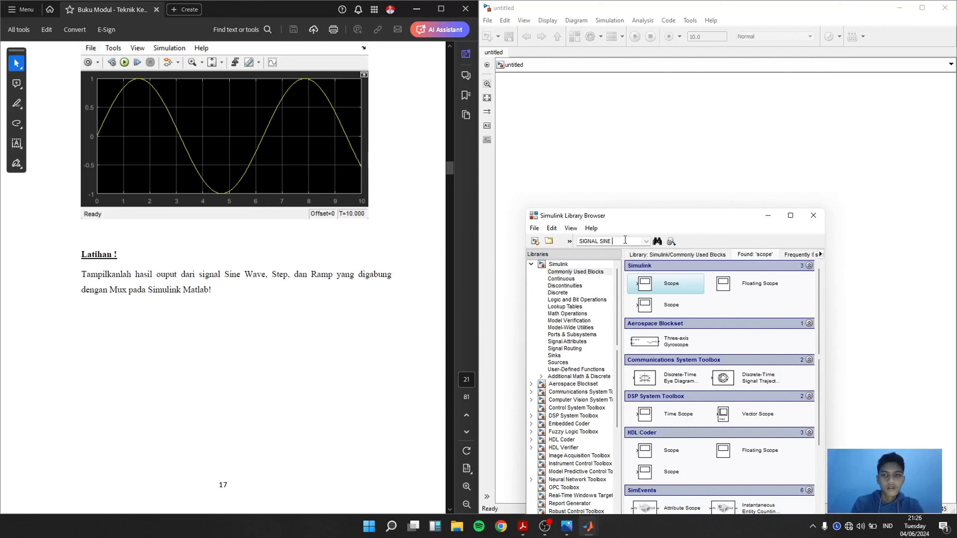
type("WAV")
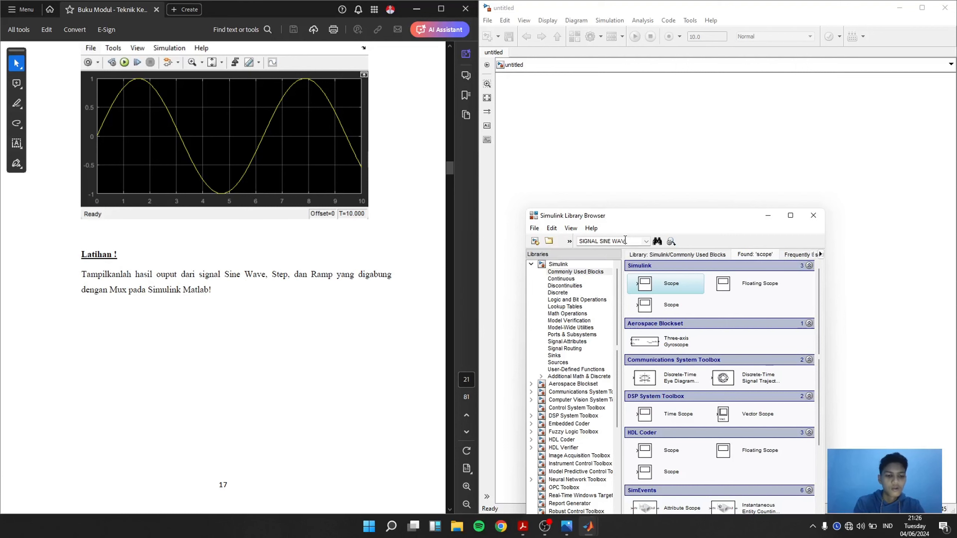
type("E")
key("Return")
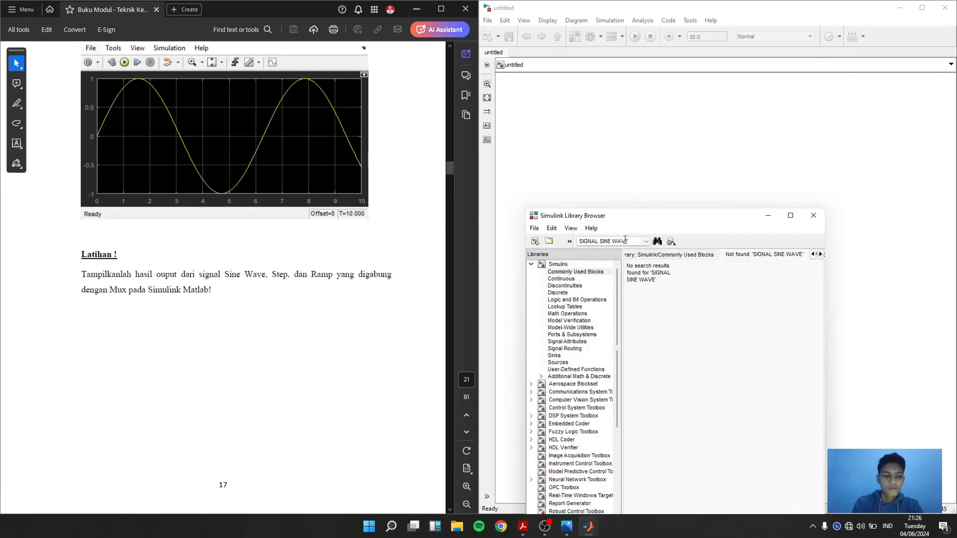
Step: Shorten the library search to SINE WAVE and add the Simulink Sine Wave source block to the blank model
double_click(594, 242)
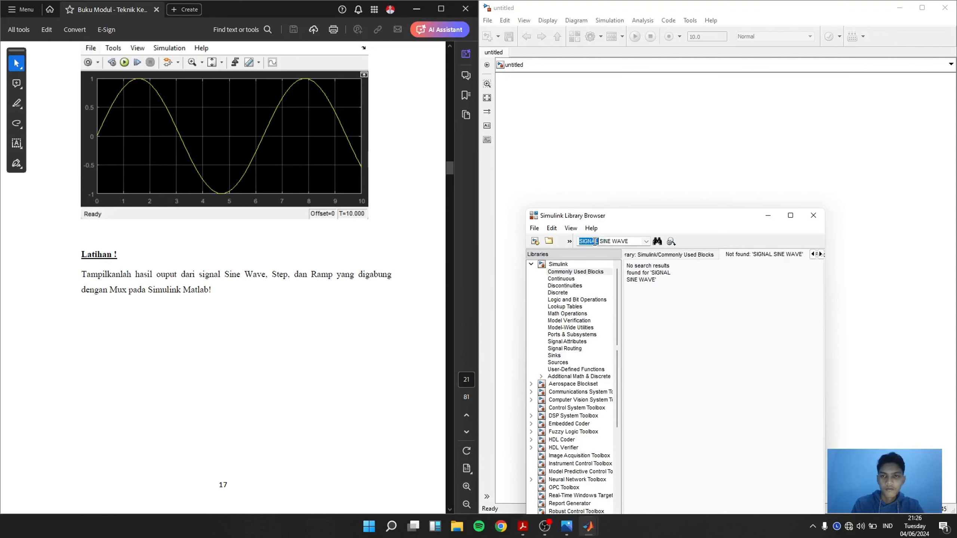
key("BackSpace")
key("Return")
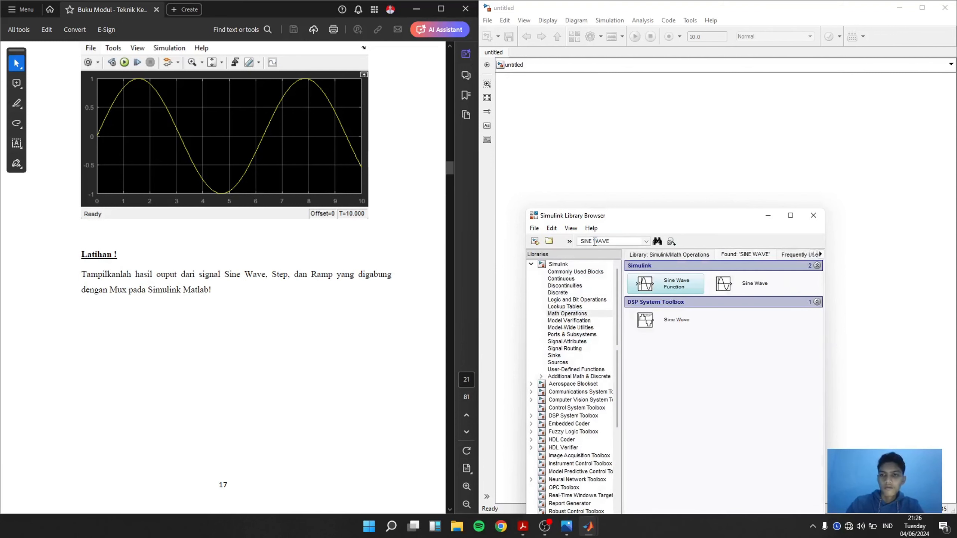
left_click(726, 286)
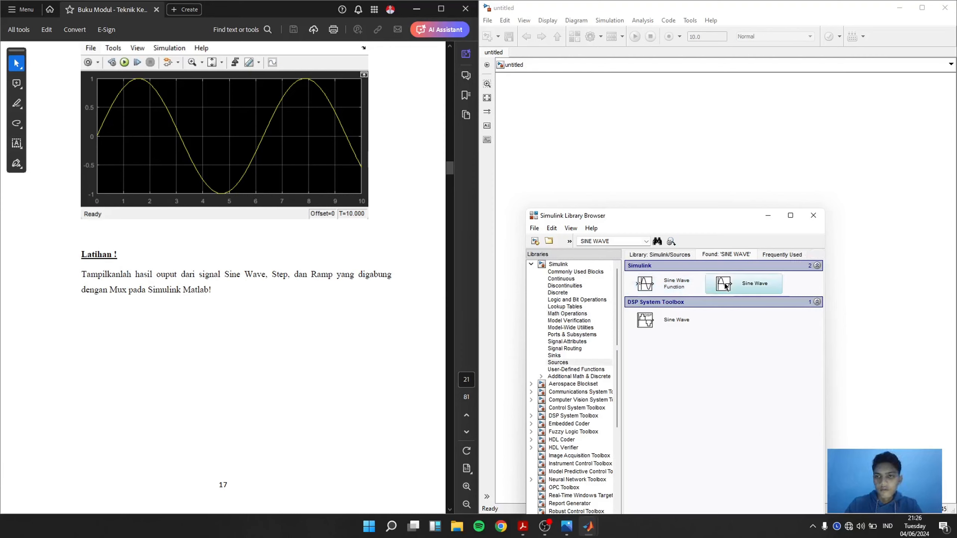
left_click_drag(744, 285, 596, 168)
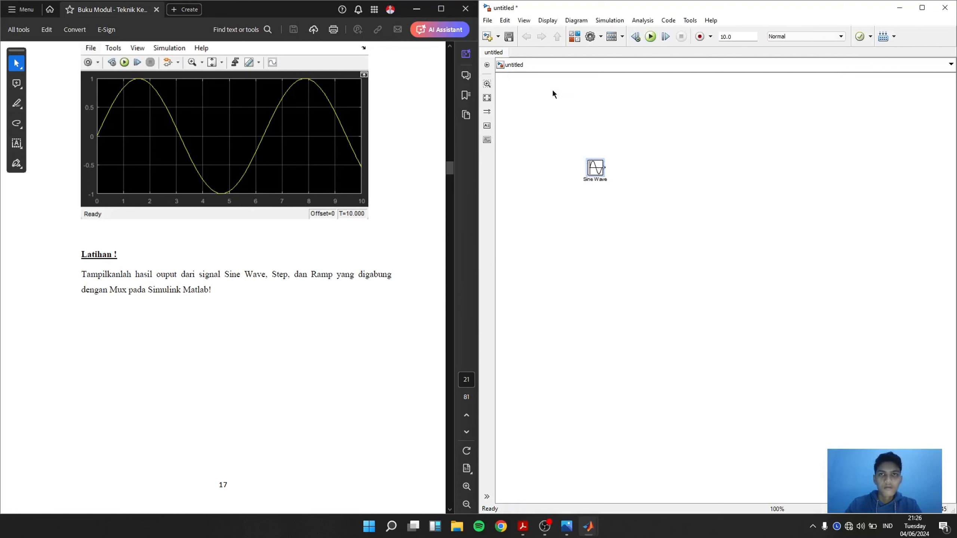
Step: Search the block library for STEP and add the Simulink Step block to the right of the Sine Wave block
left_click(575, 38)
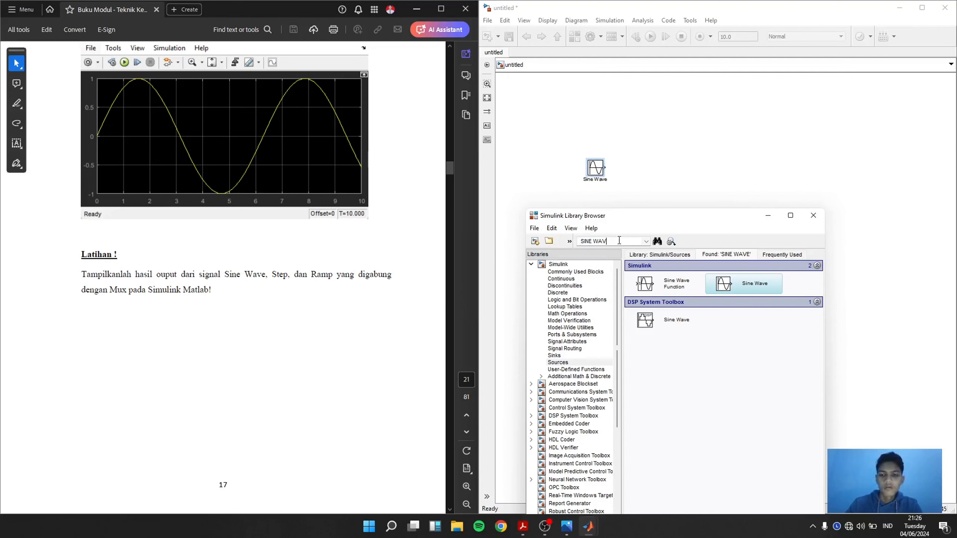
key("BackSpace")
key("BackSpace")
key("BackSpace")
key("BackSpace")
key("BackSpace")
key("BackSpace")
key("BackSpace")
key("BackSpace")
type("STEP")
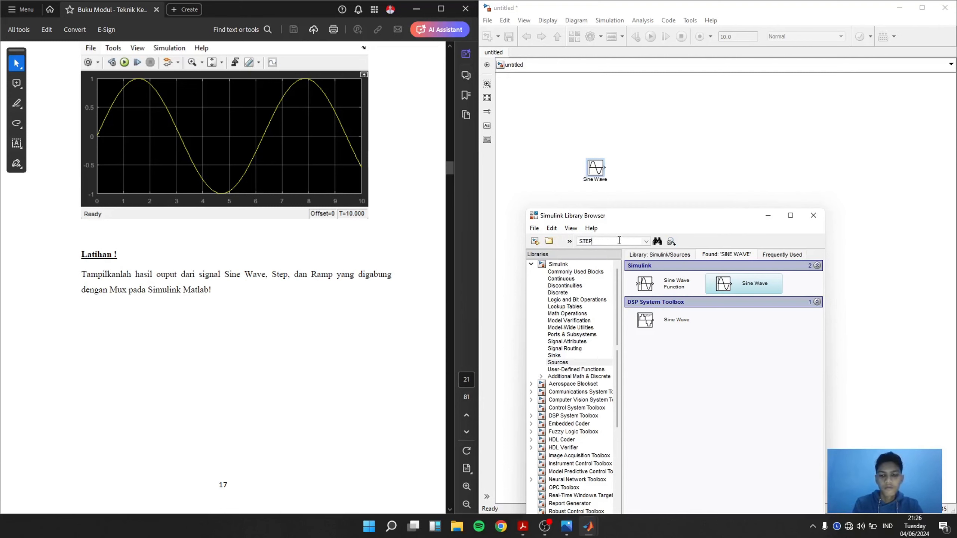
key("Return")
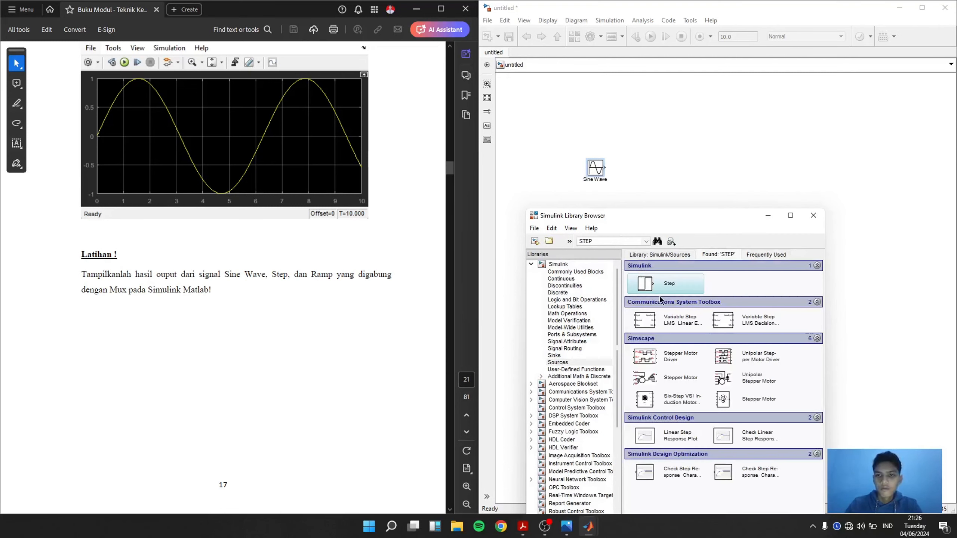
left_click_drag(662, 255, 663, 174)
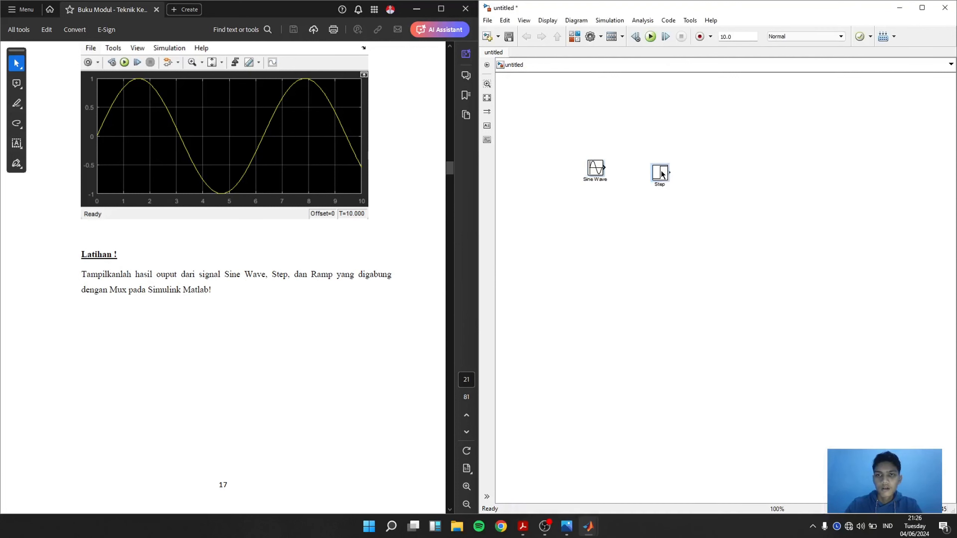
Step: Search the library for RAMP, add the Simulink Ramp block to the model, and move the Step block beneath the Sine Wave block
left_click(575, 36)
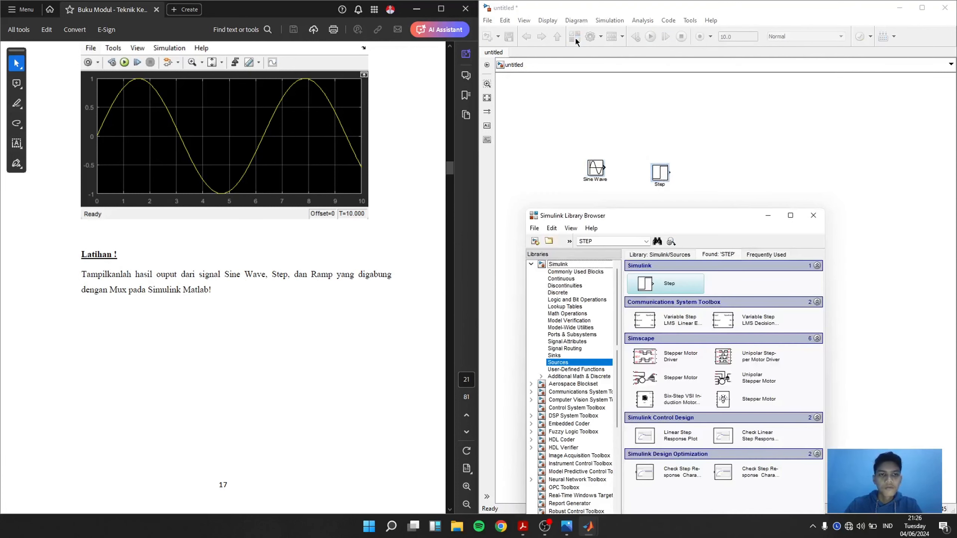
left_click(628, 241)
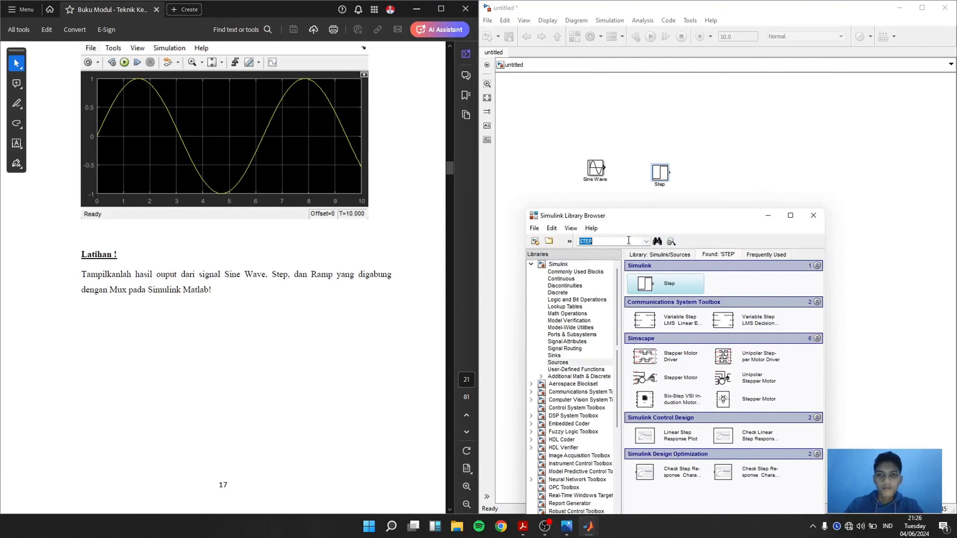
type("RA")
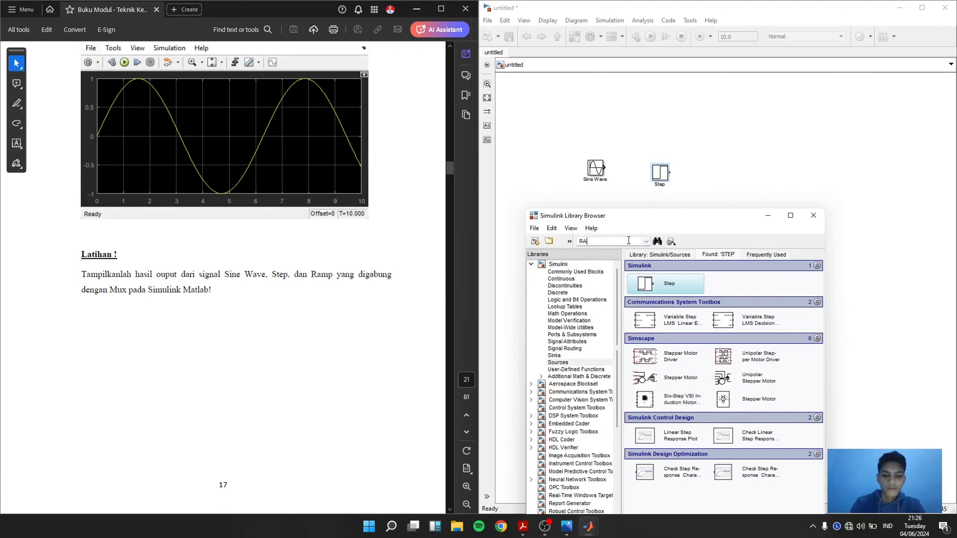
type("MP")
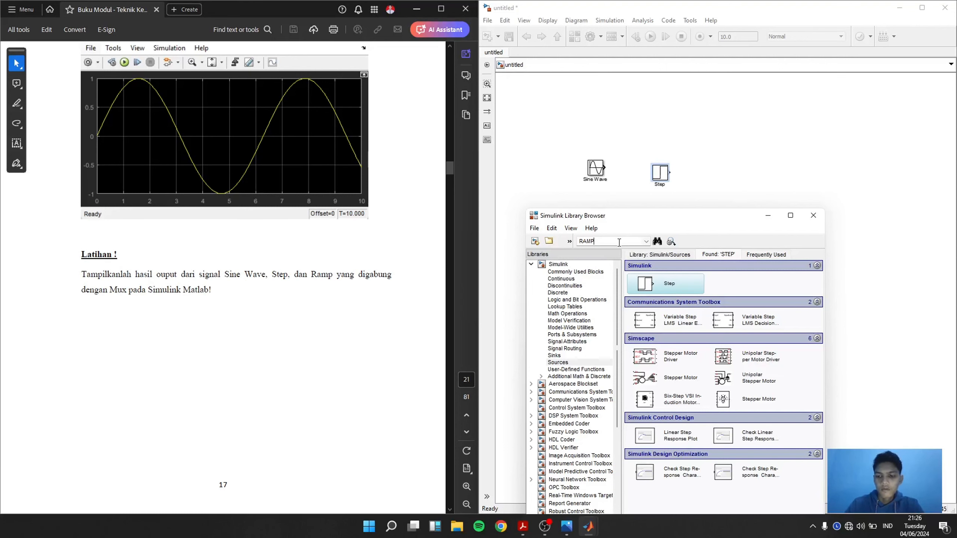
key("Return")
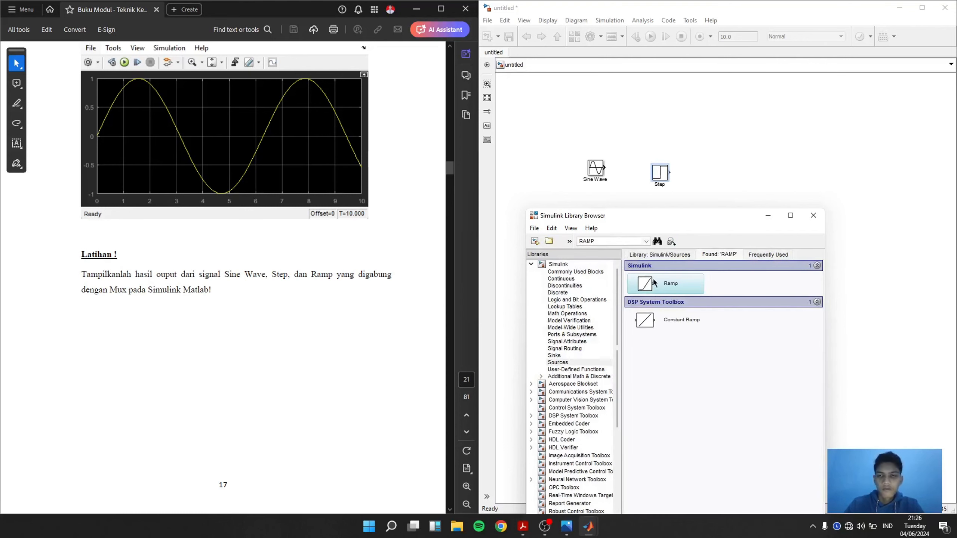
left_click_drag(660, 278, 599, 206)
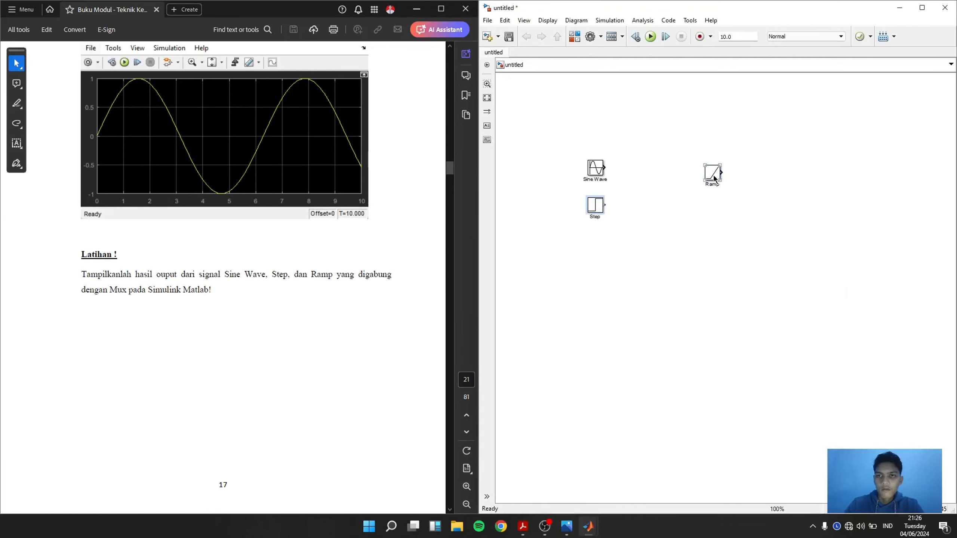
Step: Move the Ramp block beneath the Step block and search the block library for MUX
left_click_drag(709, 180, 592, 253)
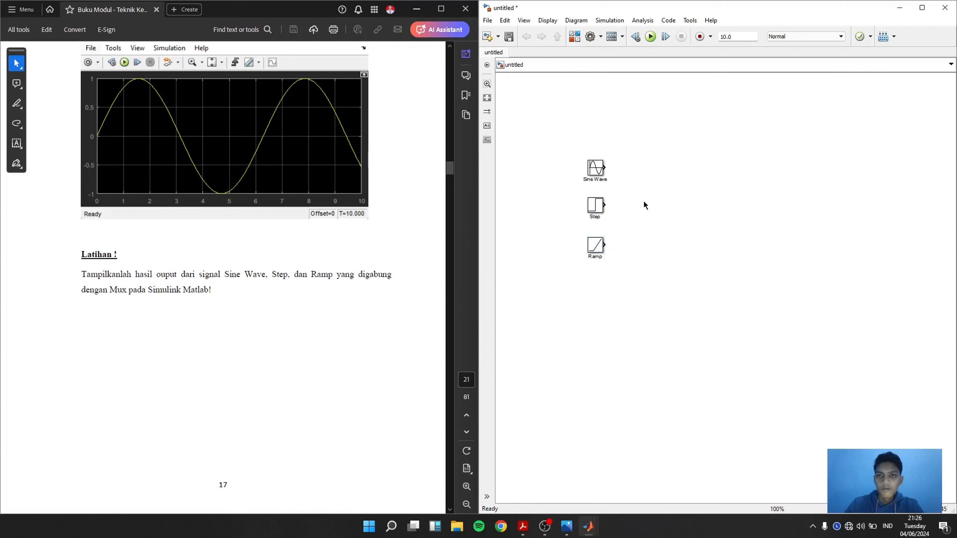
left_click(573, 38)
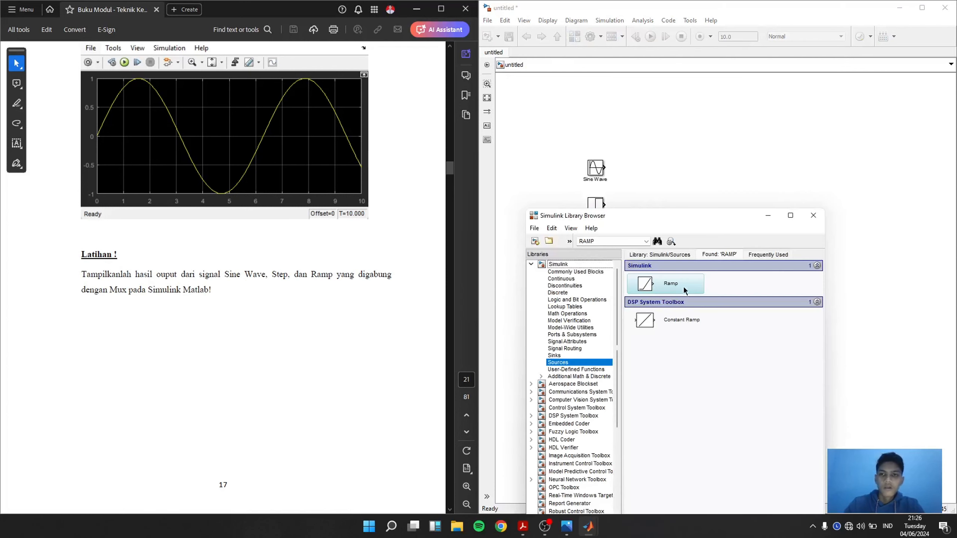
double_click(612, 240)
key("BackSpace")
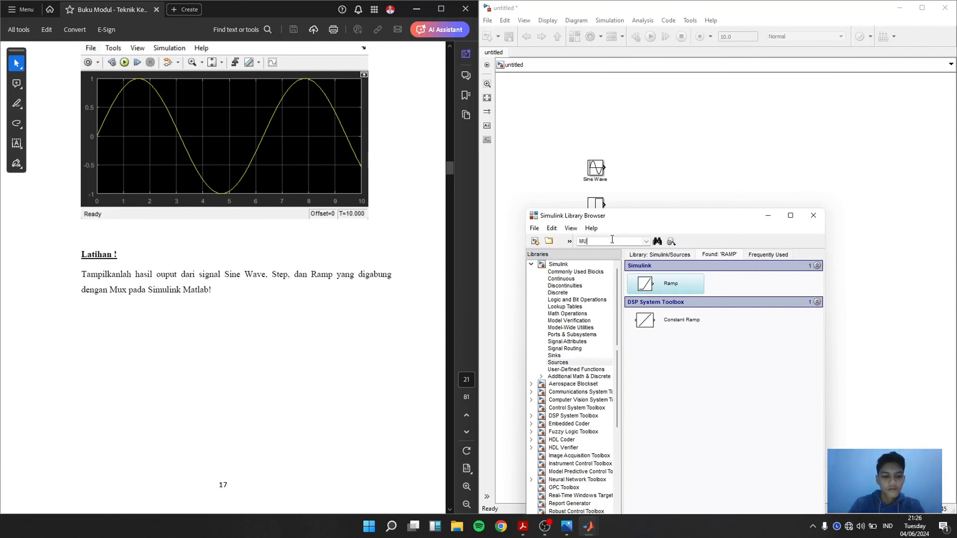
type("MUX")
key("Return")
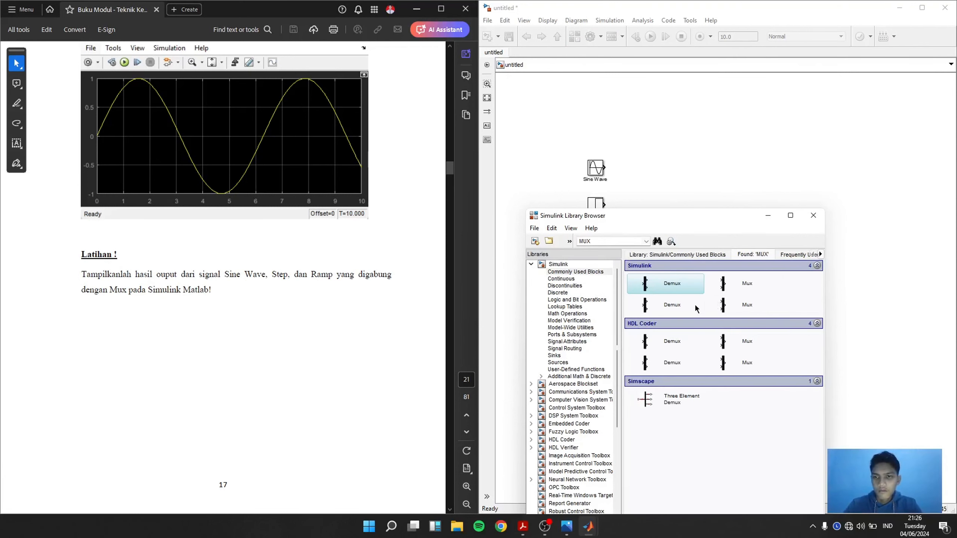
Step: Add the Simulink Mux block to the model to the right of the three source blocks
left_click(739, 302)
left_click(738, 287)
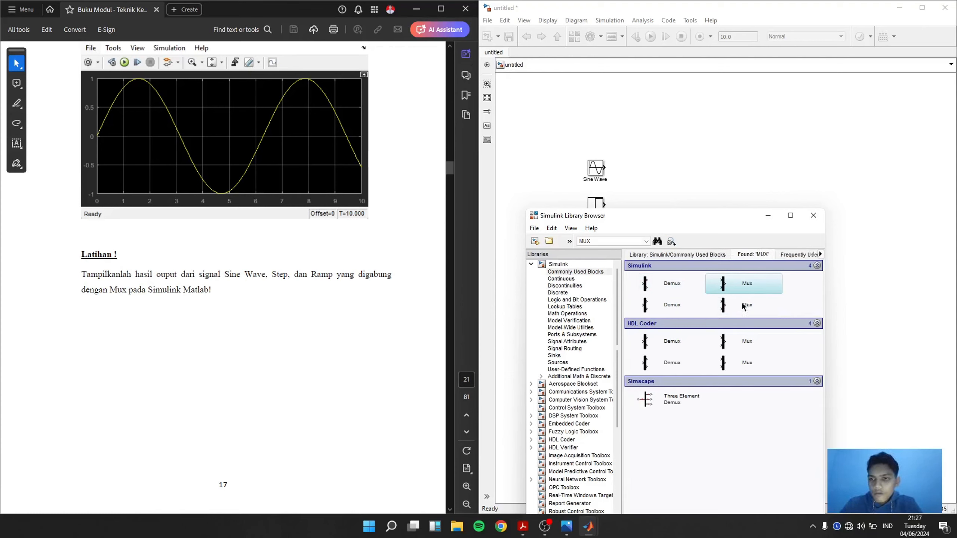
left_click_drag(746, 288, 729, 182)
left_click(734, 193)
right_click(723, 191)
left_click(705, 193)
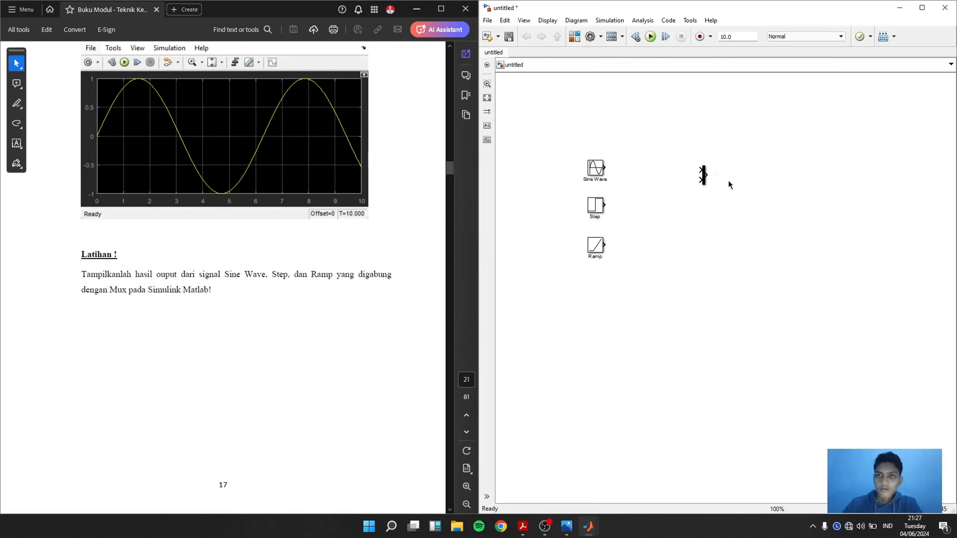
left_click_drag(707, 175, 710, 200)
right_click(710, 200)
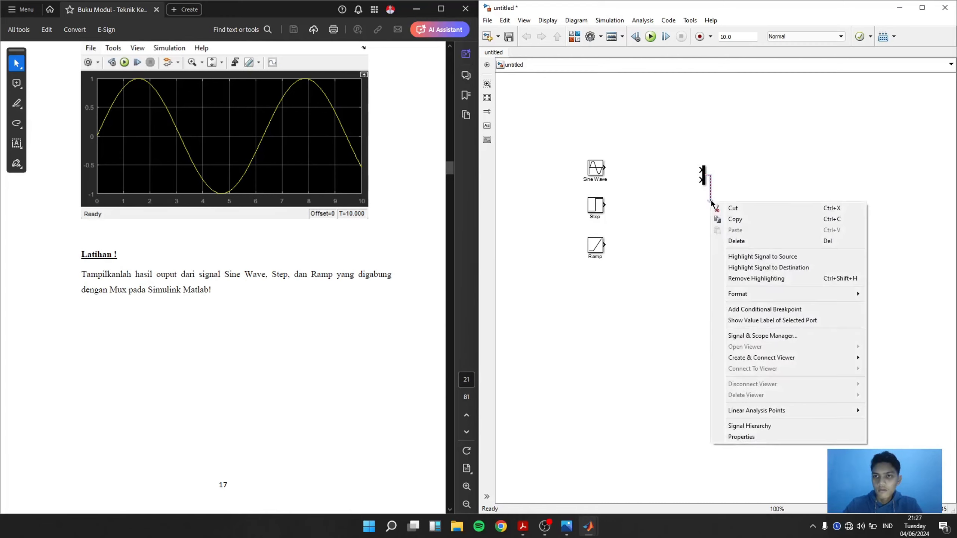
left_click(736, 241)
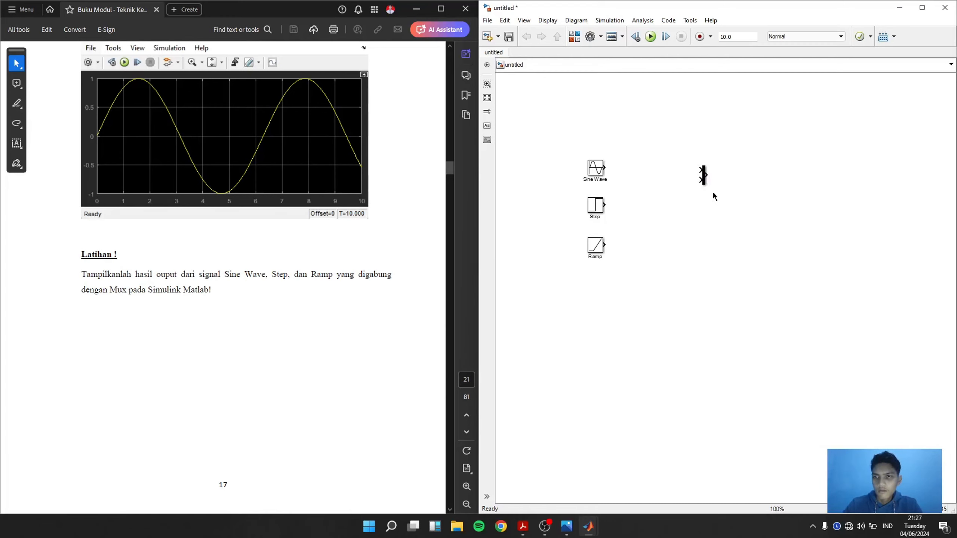
Step: Move the Mux block level with the Step block, and find and add the Simulink Scope block to the right of it
left_click_drag(704, 179, 664, 208)
left_click(709, 169)
left_click(574, 36)
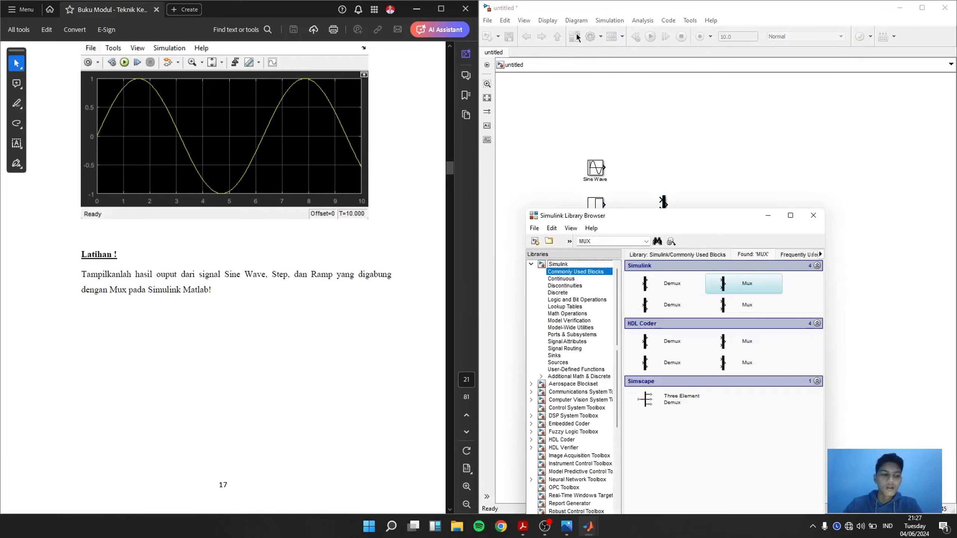
double_click(585, 241)
type("SC")
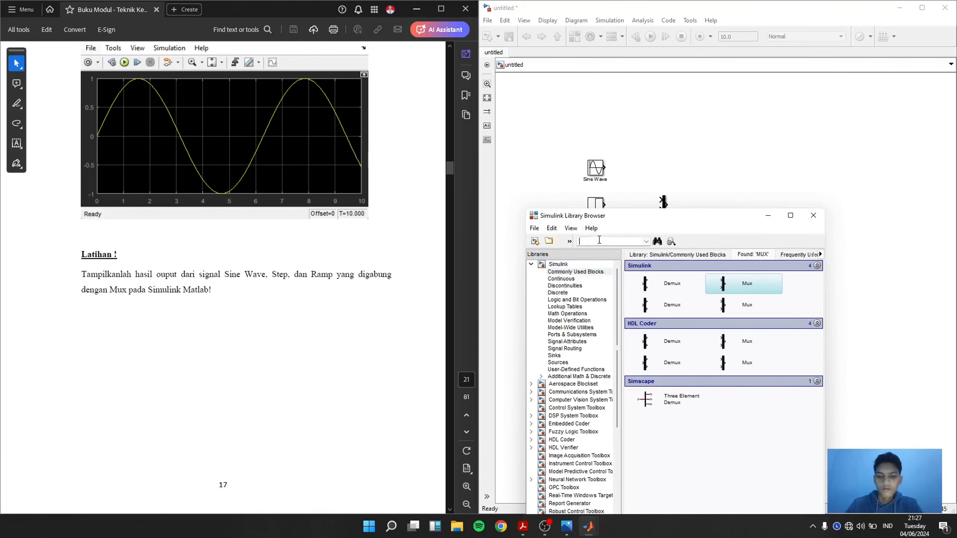
type("OPE")
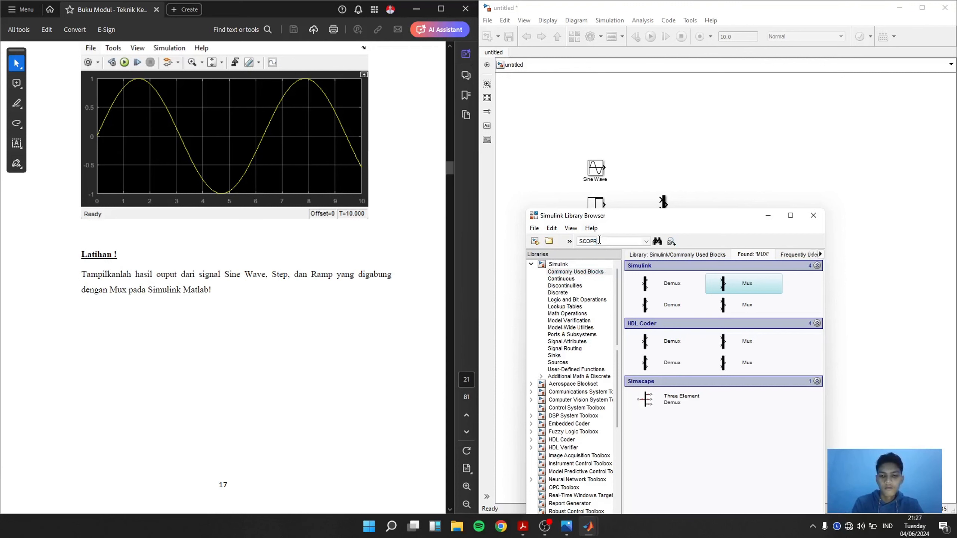
key("Return")
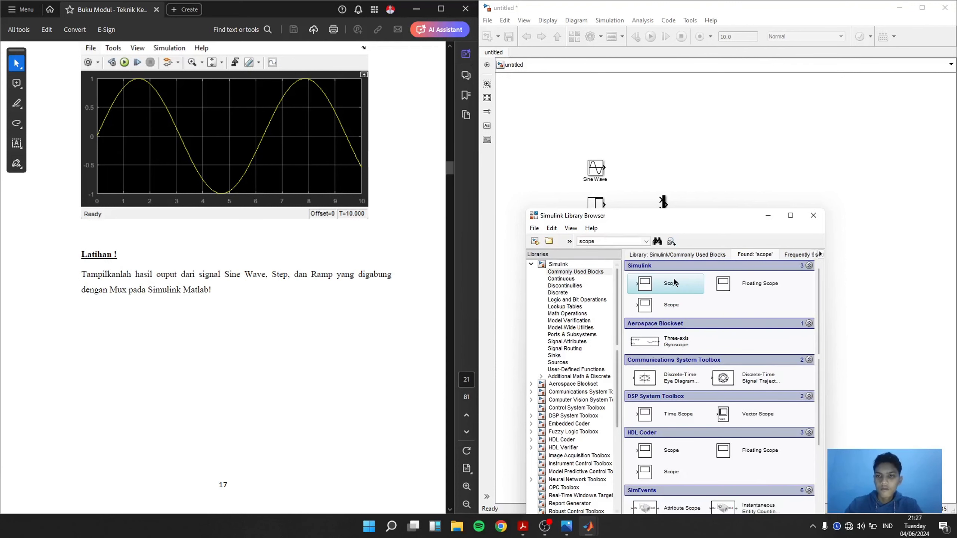
left_click_drag(680, 288, 721, 212)
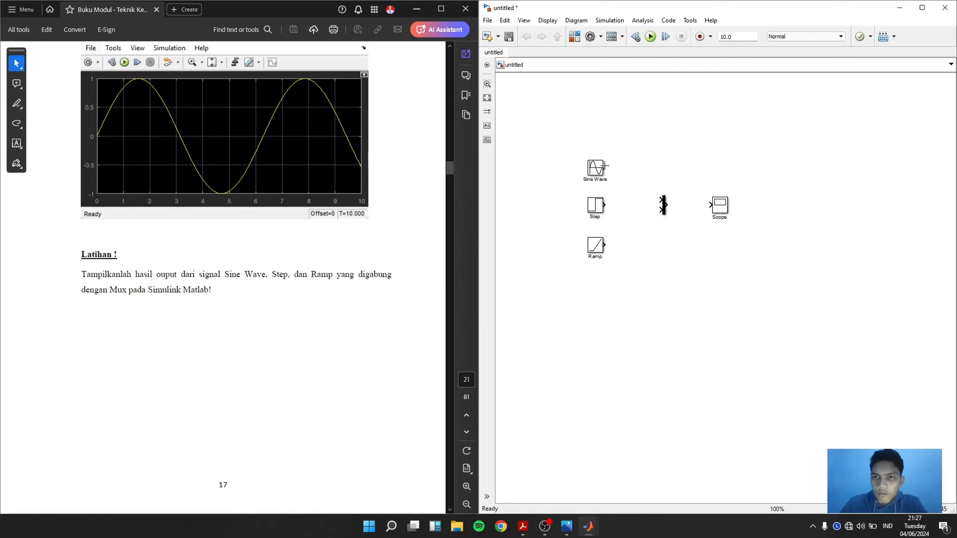
Step: Connect the Sine Wave and Step outputs to the two Mux inputs, and delete the Mux block
mouse_move(606, 167)
left_mouse_down()
mouse_move(643, 167)
mouse_move(662, 210)
left_mouse_up()
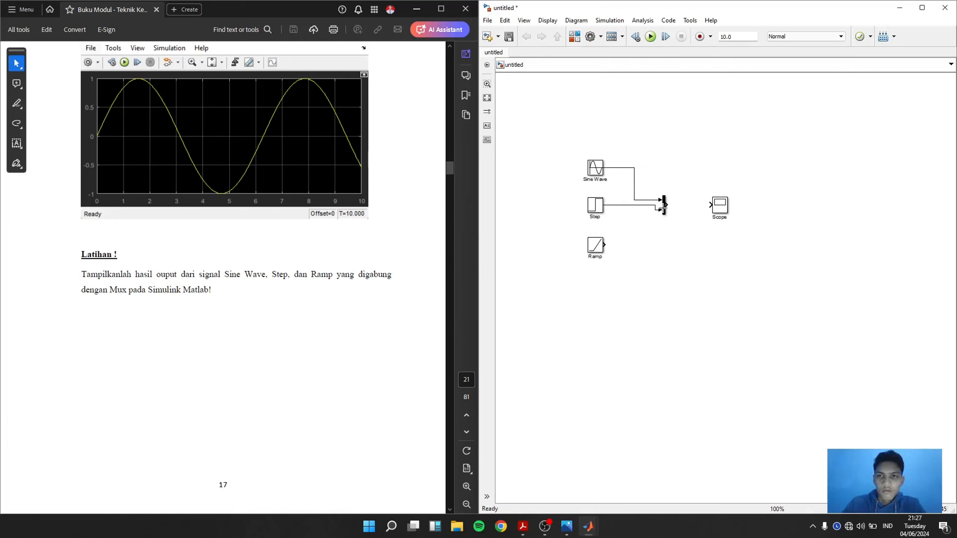
left_click(664, 206)
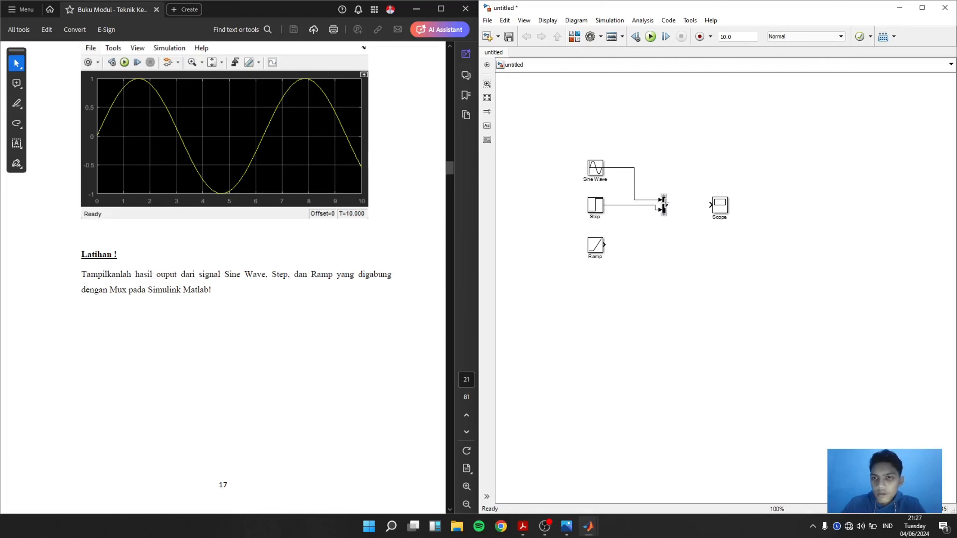
key("Delete")
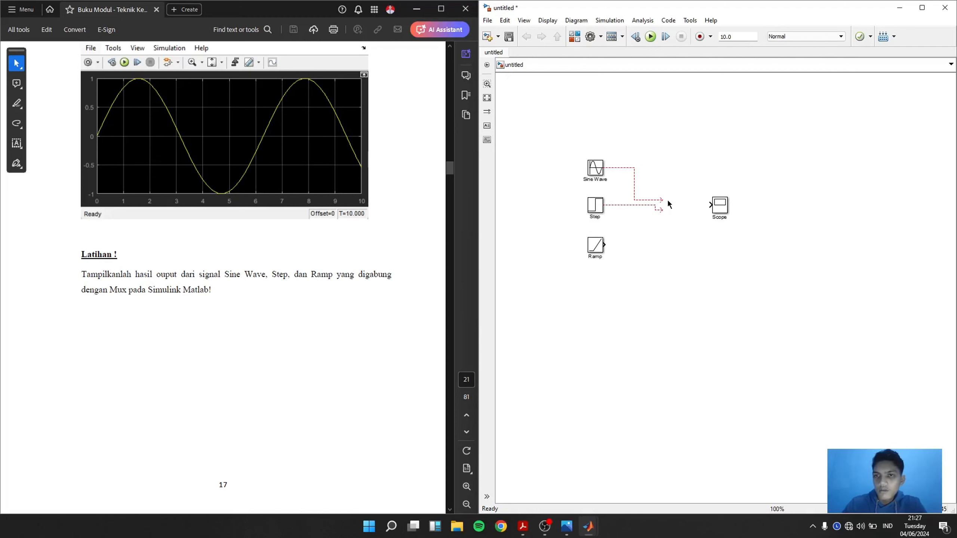
Step: Reopen the Simulink Library Browser and search it for MUX
left_click(576, 37)
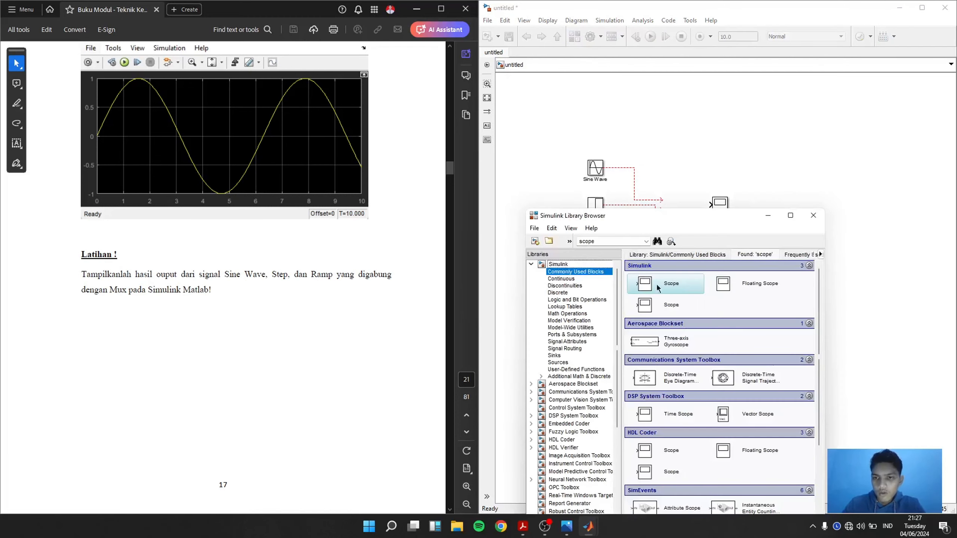
left_click(622, 242)
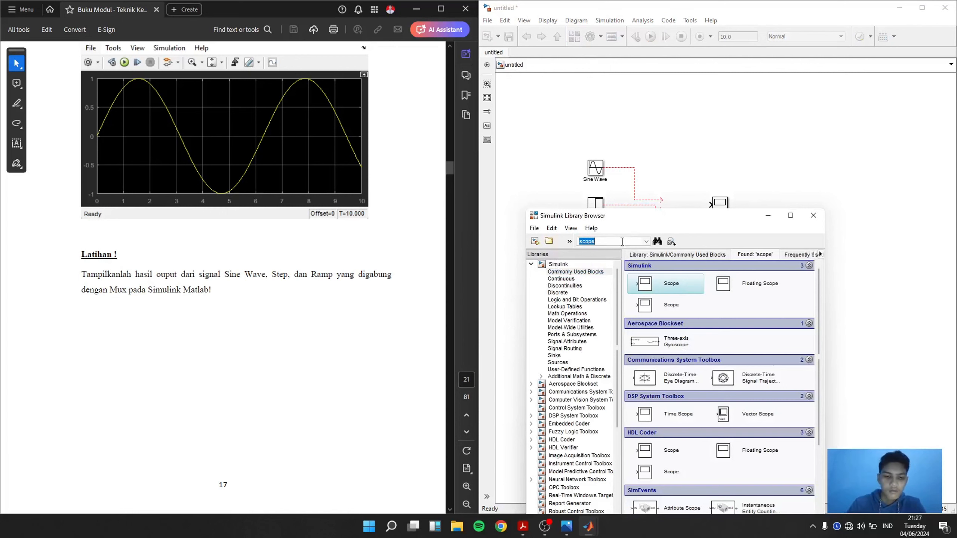
type("MUX")
key("Return")
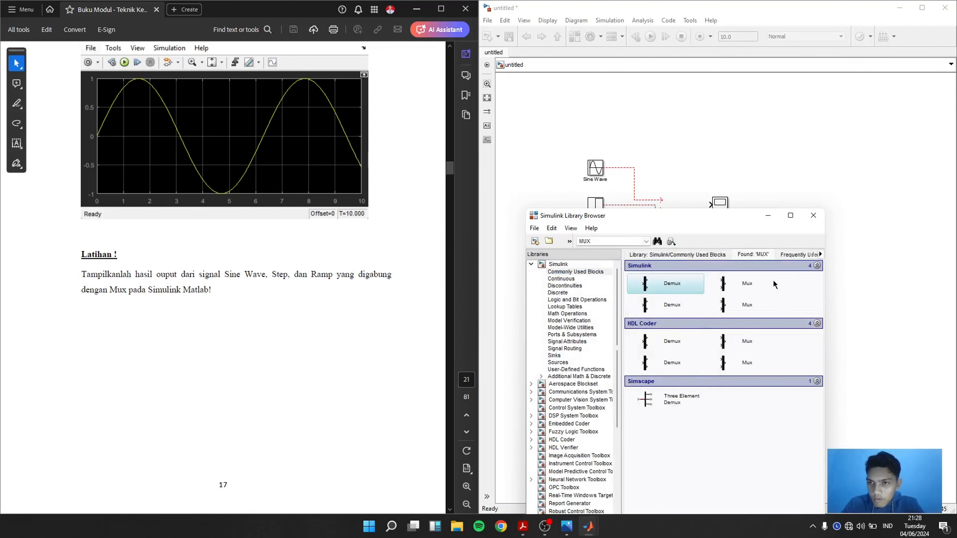
Step: Move and widen the Simulink Library Browser to compare the Mux and Demux entries in the Simulink search results
left_click_drag(698, 217, 673, 137)
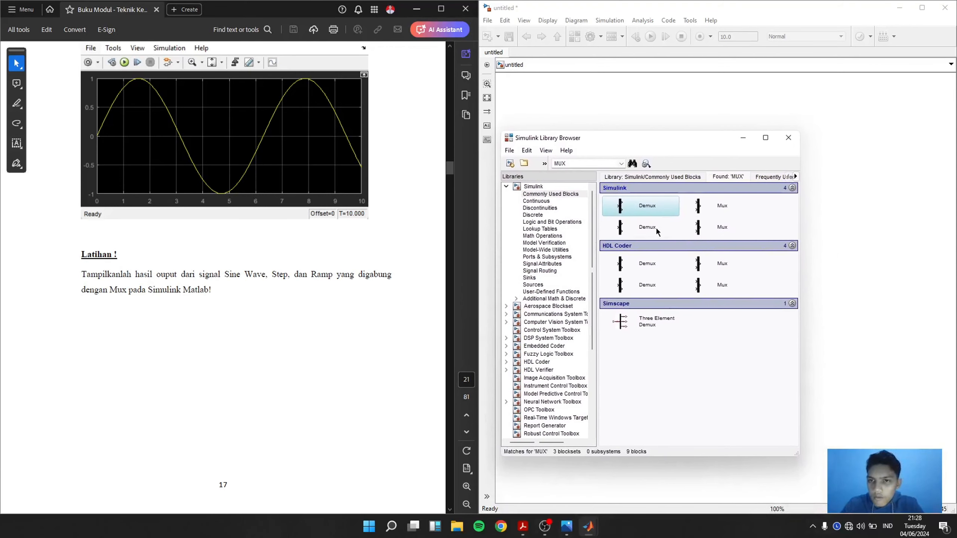
left_click(704, 212)
left_click(721, 229)
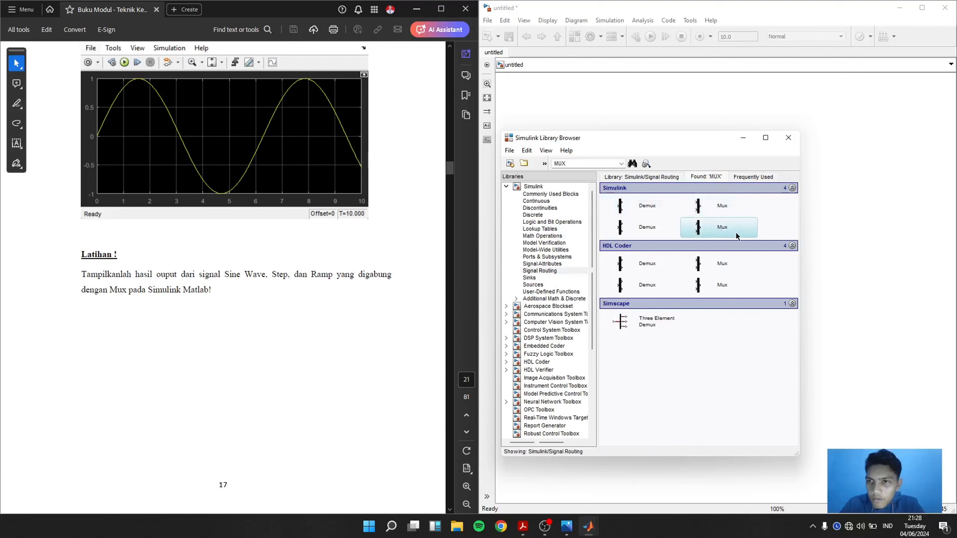
left_click_drag(800, 217, 928, 218)
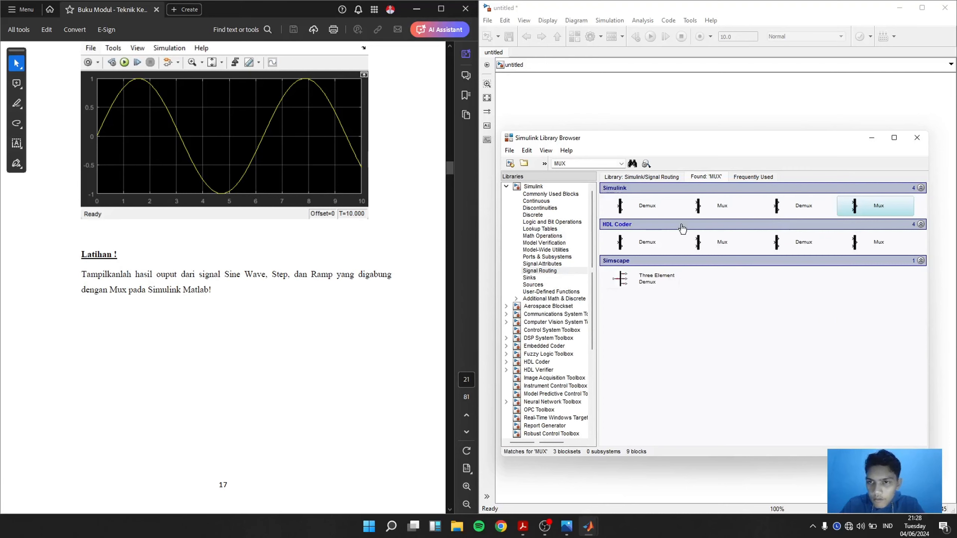
left_click(654, 210)
left_click(711, 211)
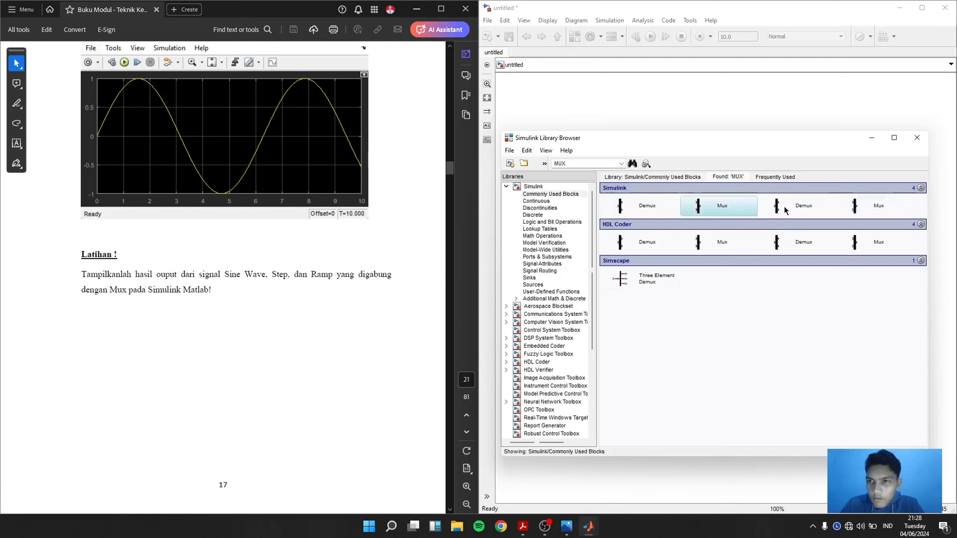
left_click(795, 211)
left_click(859, 211)
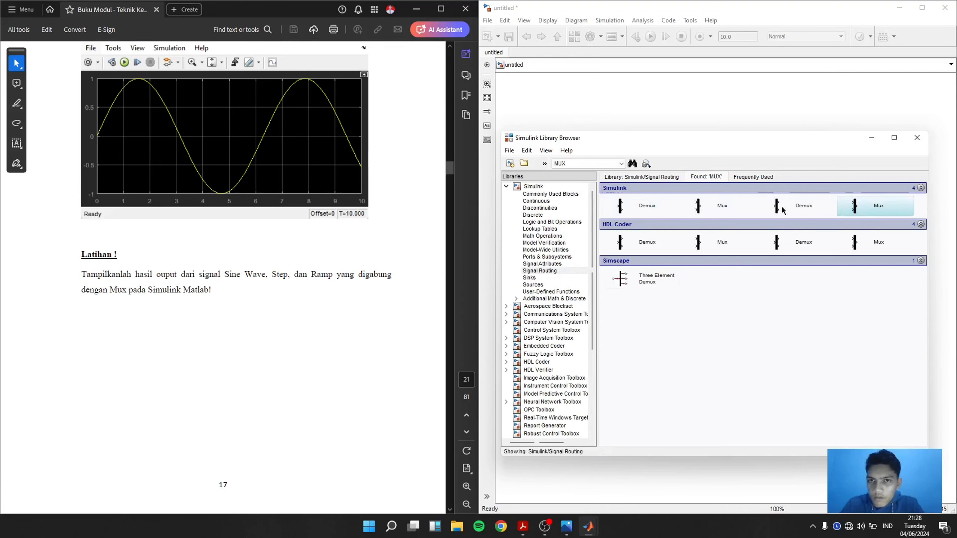
Step: Show the Signal Routing library and inspect the block parameters of its Mux block without changing them
scroll(540, 314, "down", 1)
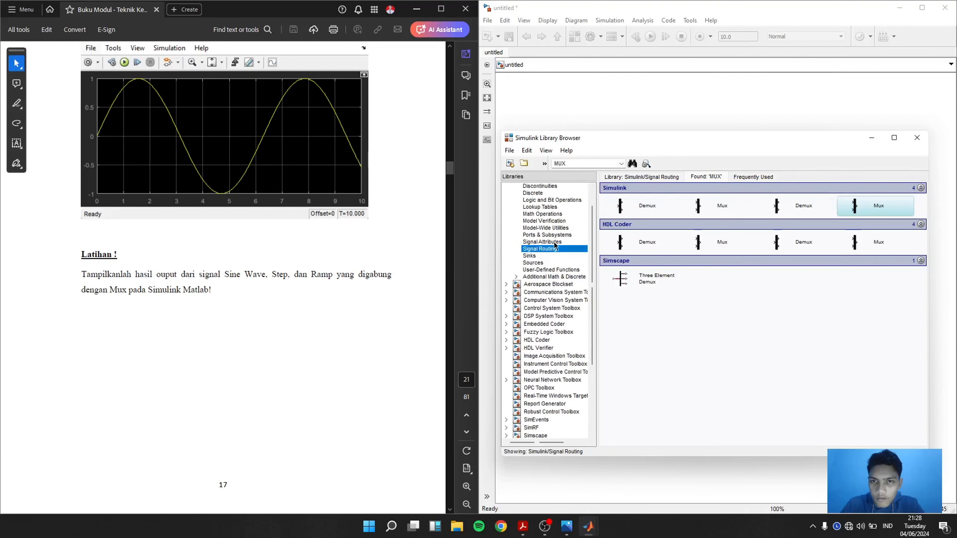
left_click(554, 248)
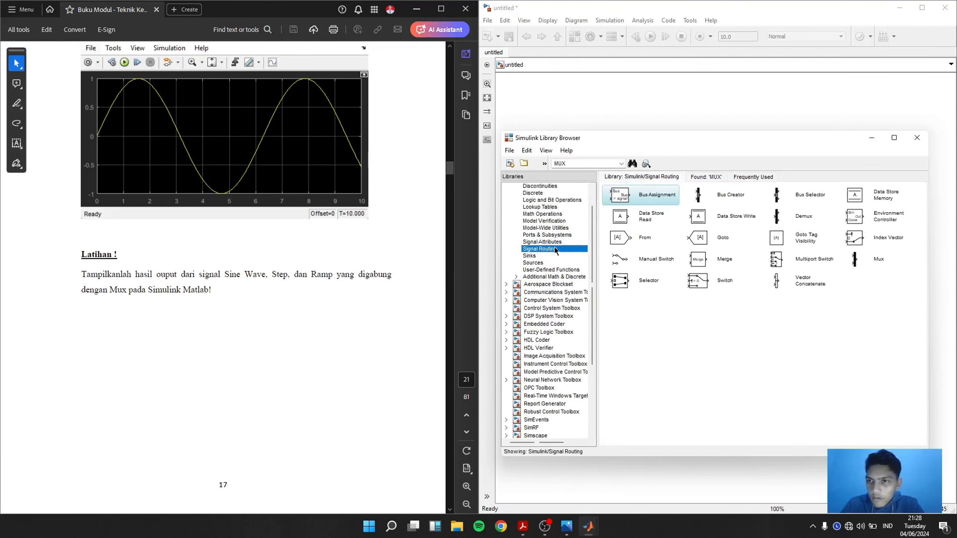
left_click(877, 259)
double_click(877, 259)
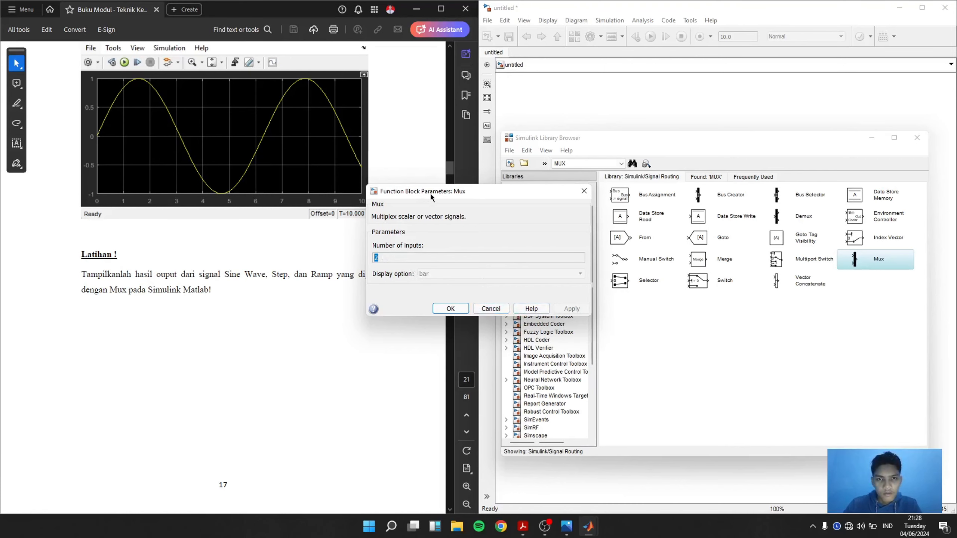
left_click_drag(431, 192, 587, 212)
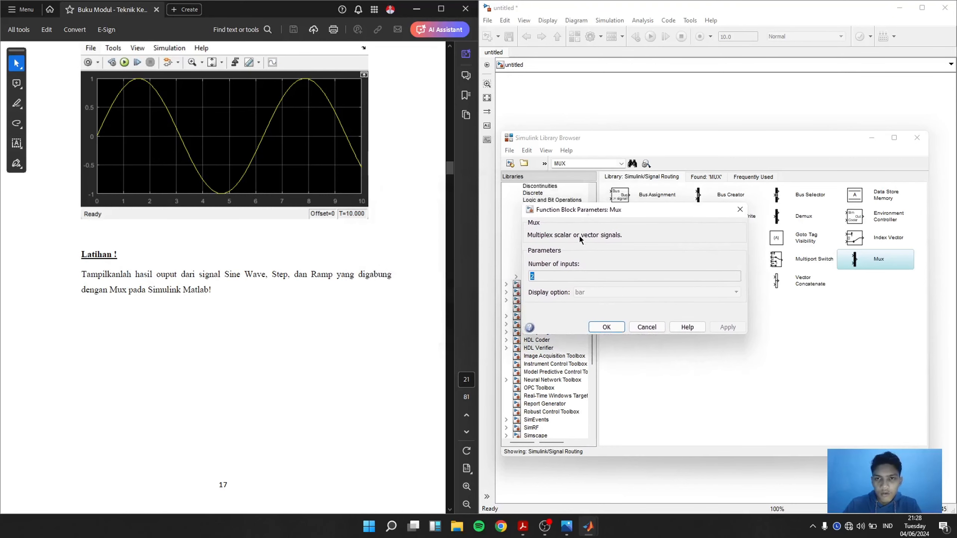
left_click(616, 326)
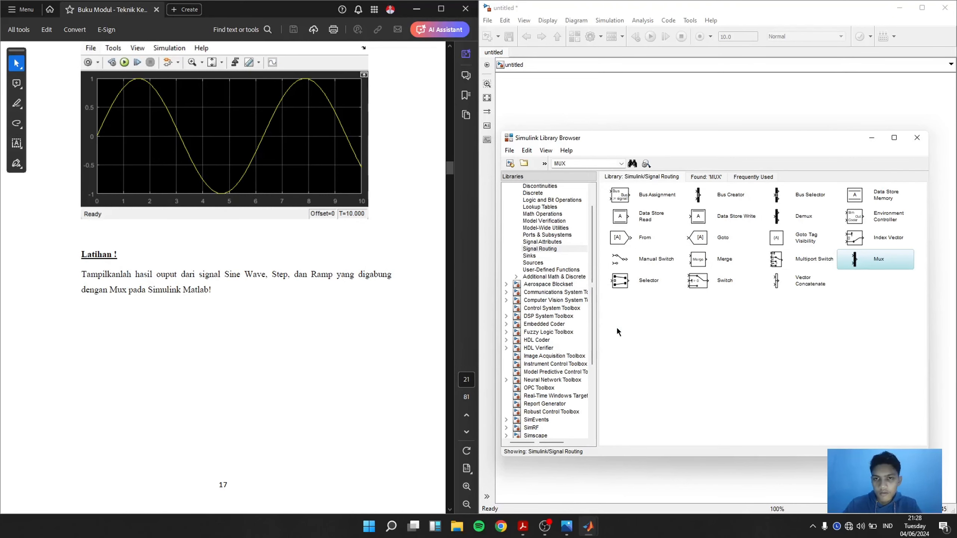
right_click(865, 265)
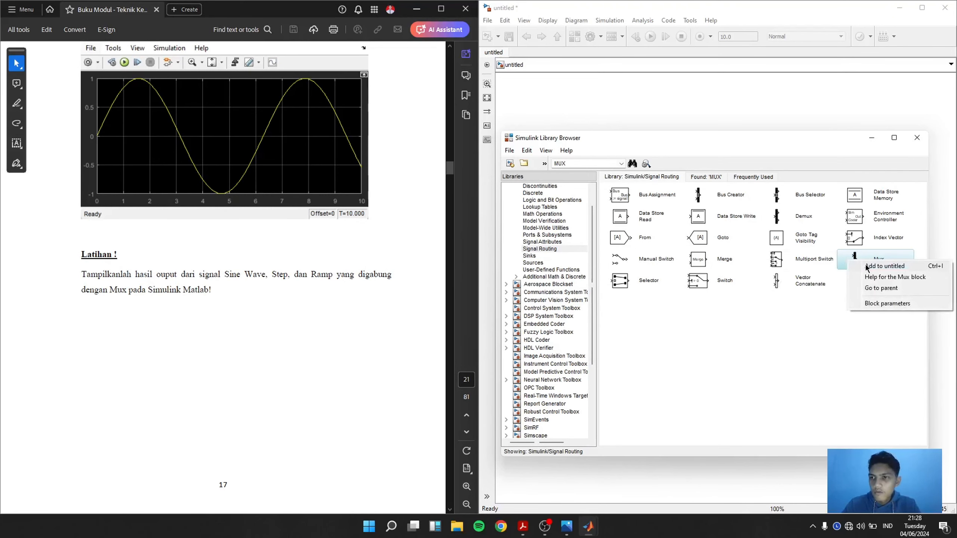
left_click(867, 304)
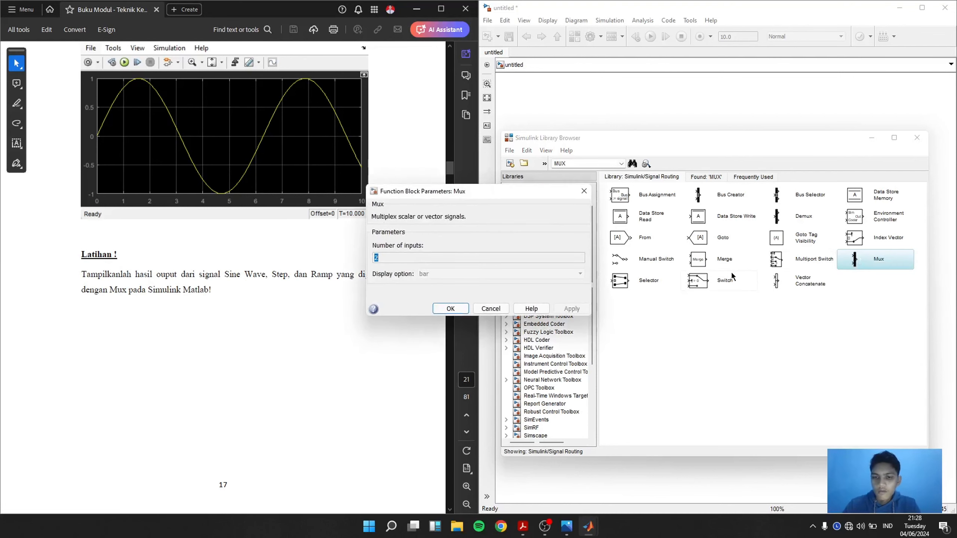
left_click(490, 308)
Step: Repeat the MUX search and check the available actions for the two Simulink Mux results
left_click(590, 165)
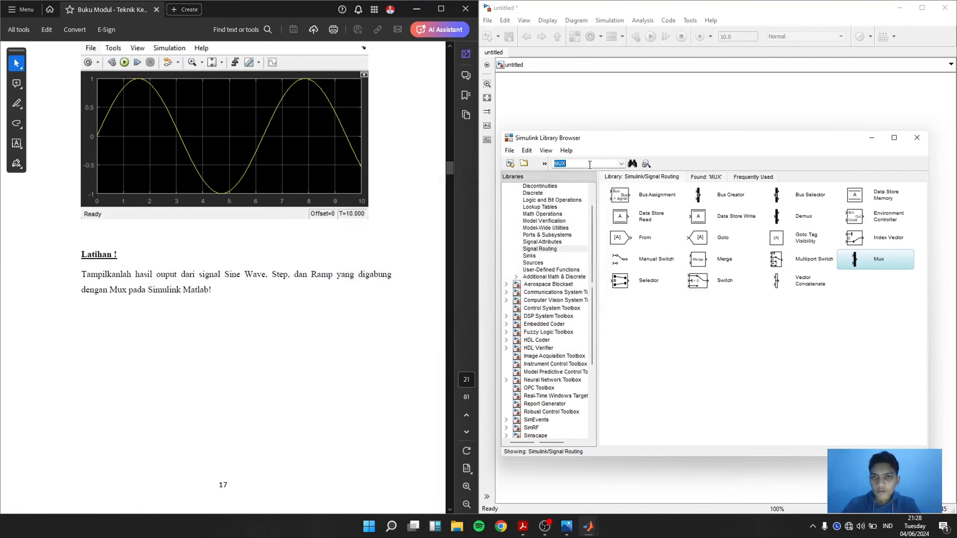
key("Return")
right_click(878, 207)
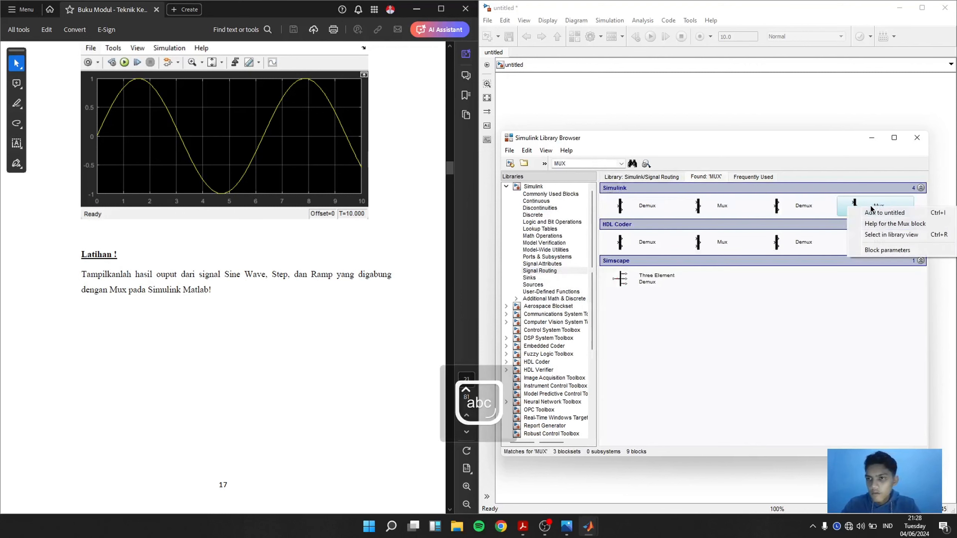
left_click(873, 266)
left_click(721, 207)
right_click(693, 208)
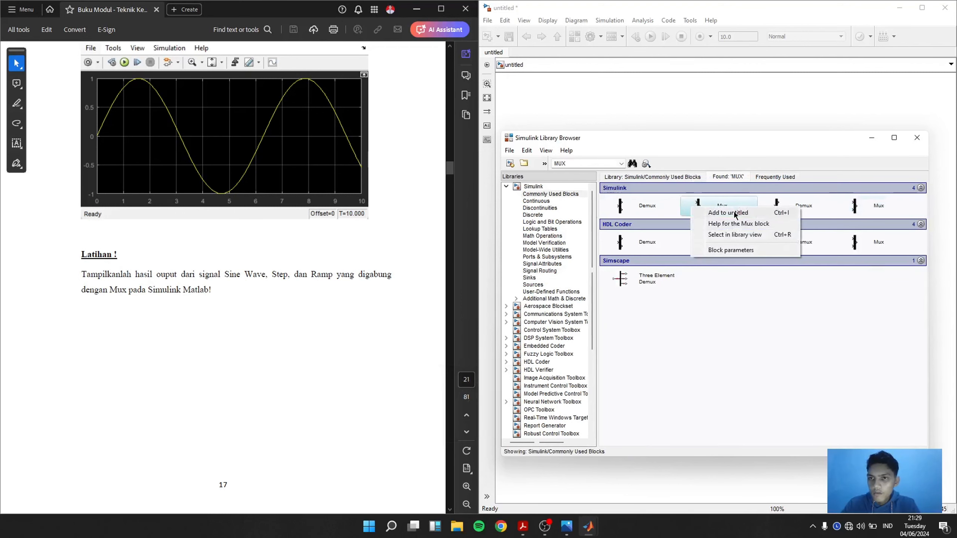
left_click(750, 311)
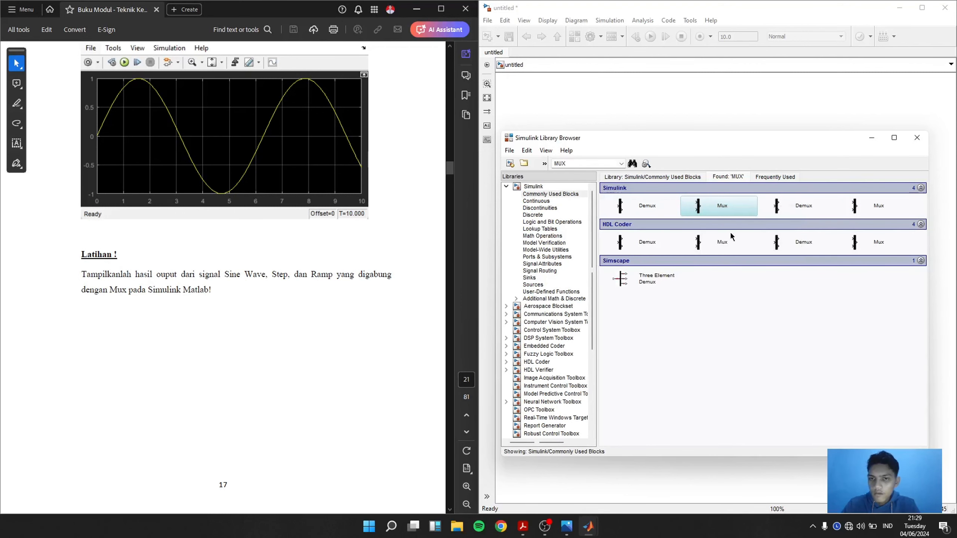
Step: Inspect the block parameters of the Commonly Used Blocks Mux in the search results without changing them
double_click(722, 211)
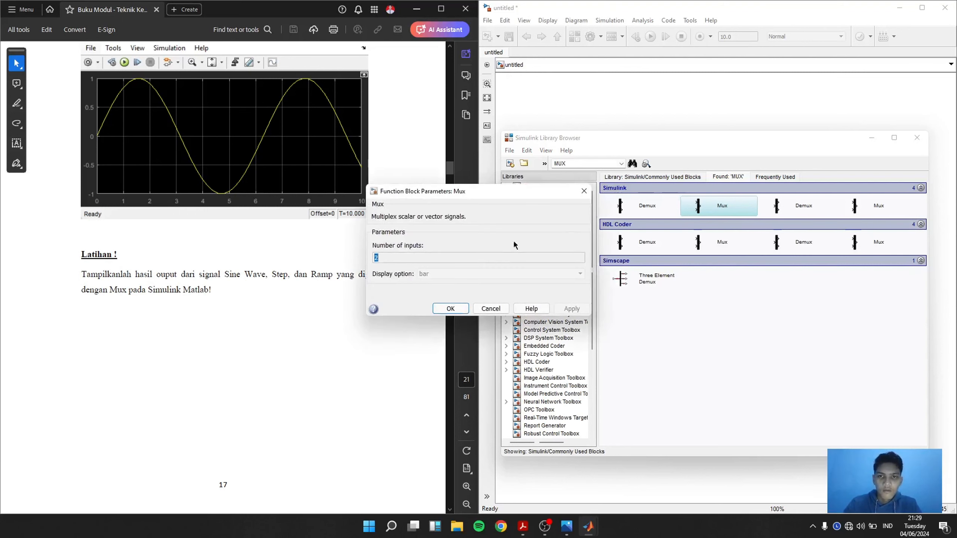
left_click_drag(473, 192, 656, 212)
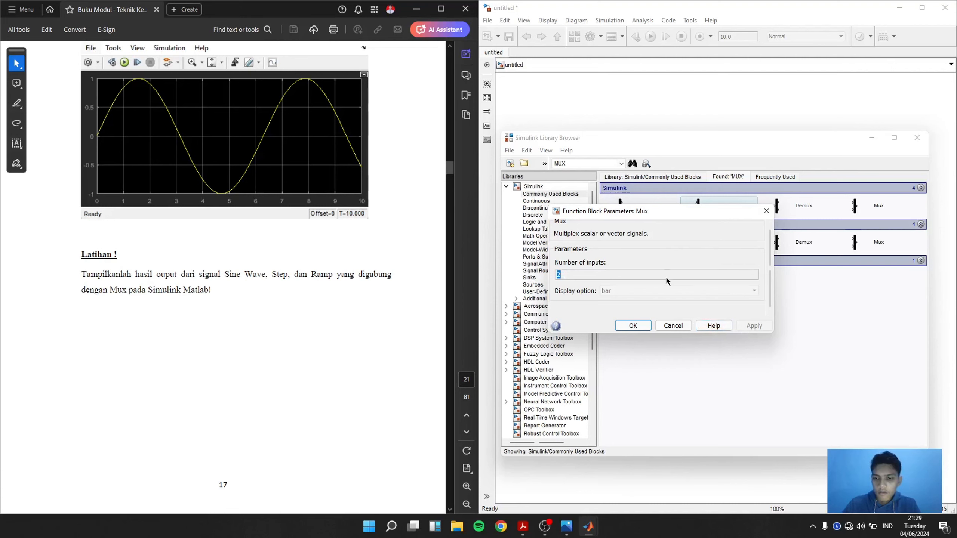
key("Tab")
key("Tab")
key("Tab")
key("Tab")
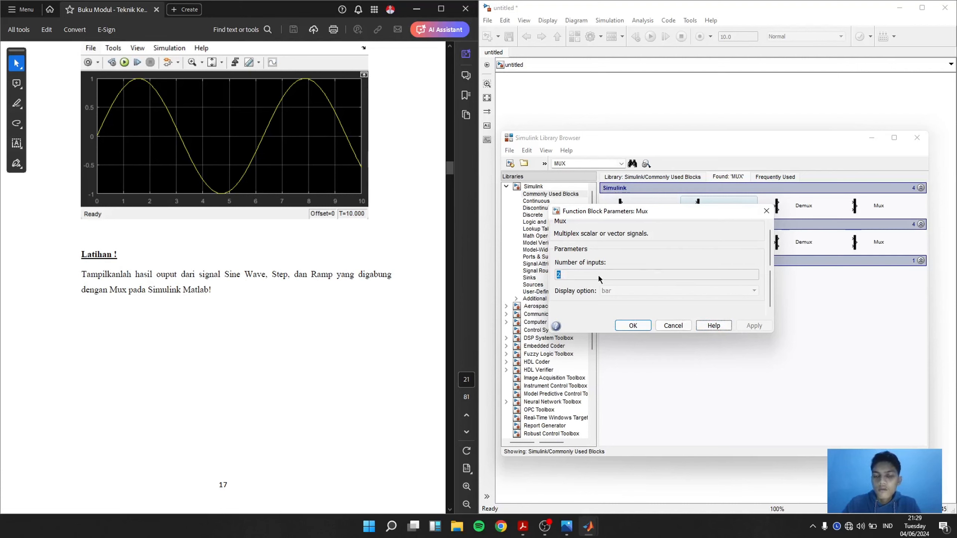
key("Escape")
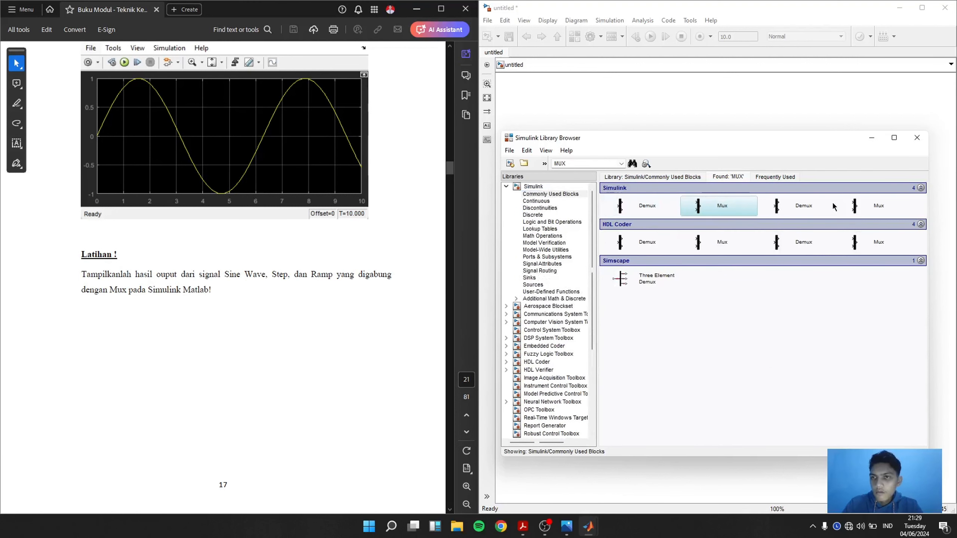
Step: Show the second Simulink Mux result in the Signal Routing library and delete the Mux from the model
right_click(849, 207)
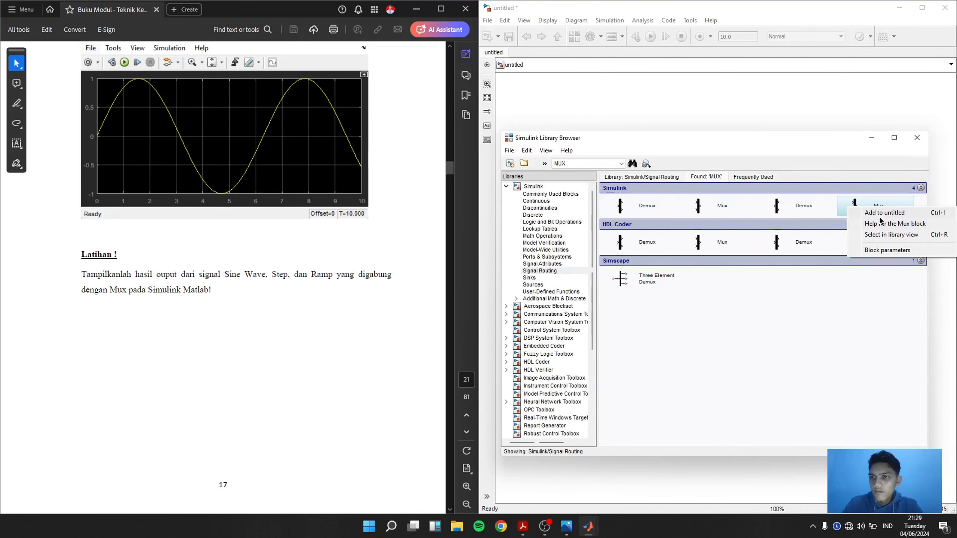
left_click(893, 235)
left_click_drag(859, 260, 765, 185)
key("Delete")
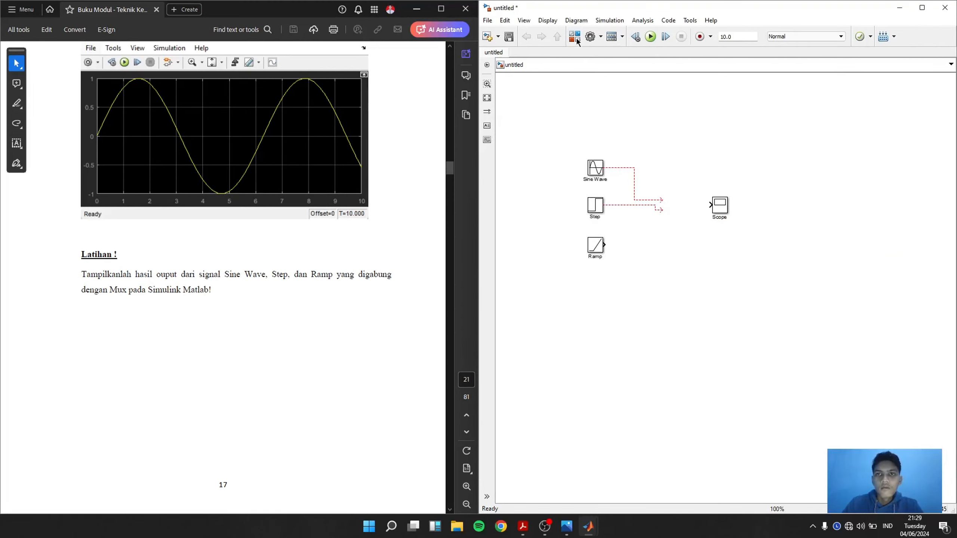
Step: Repeat the MUX library search and browse the Sources and Semiconductors libraries of SimPowerSystems under Simscape
left_click(589, 37)
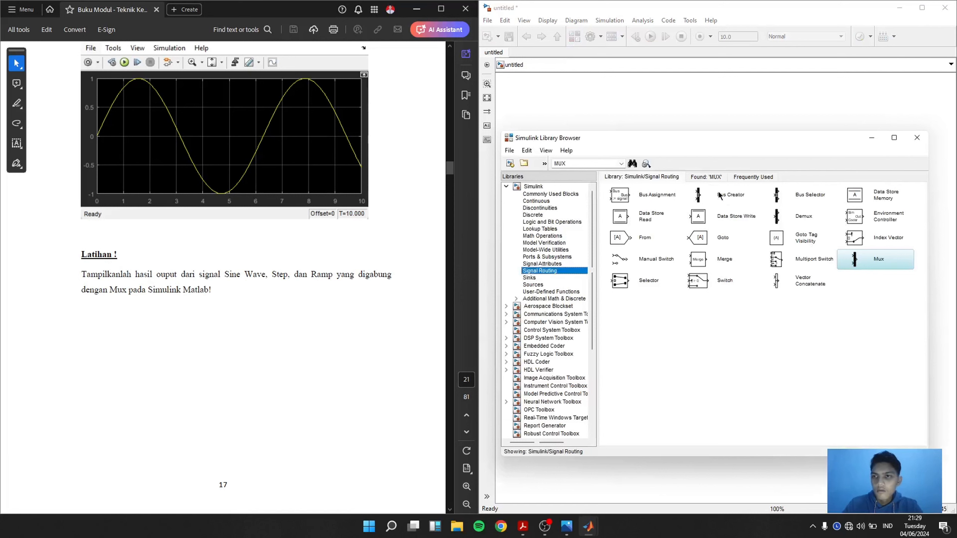
key("Return")
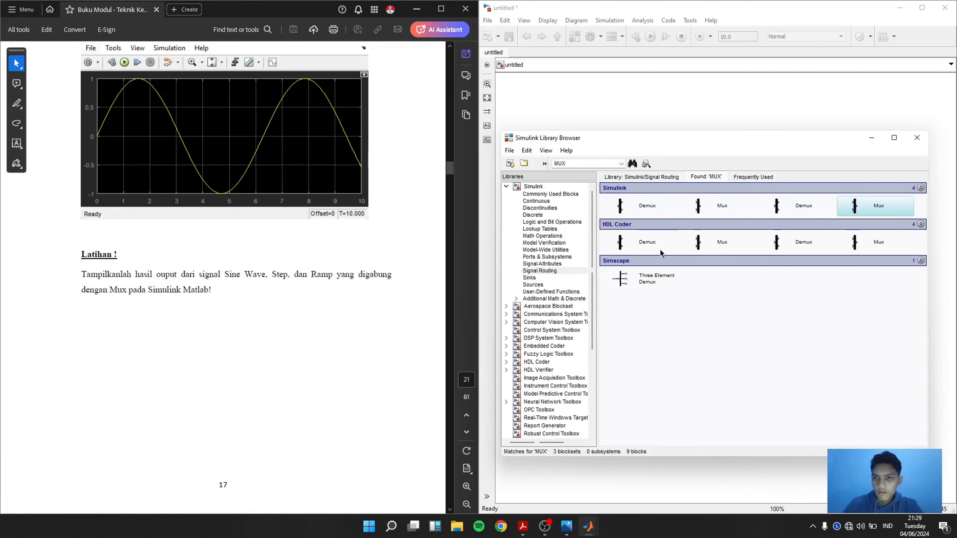
scroll(553, 332, "down", 3)
left_click(558, 370)
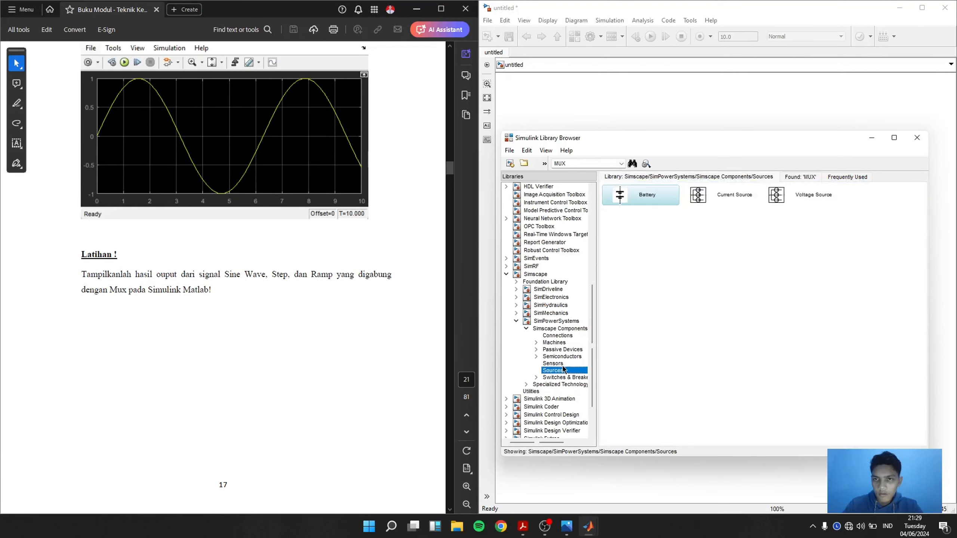
left_click(565, 357)
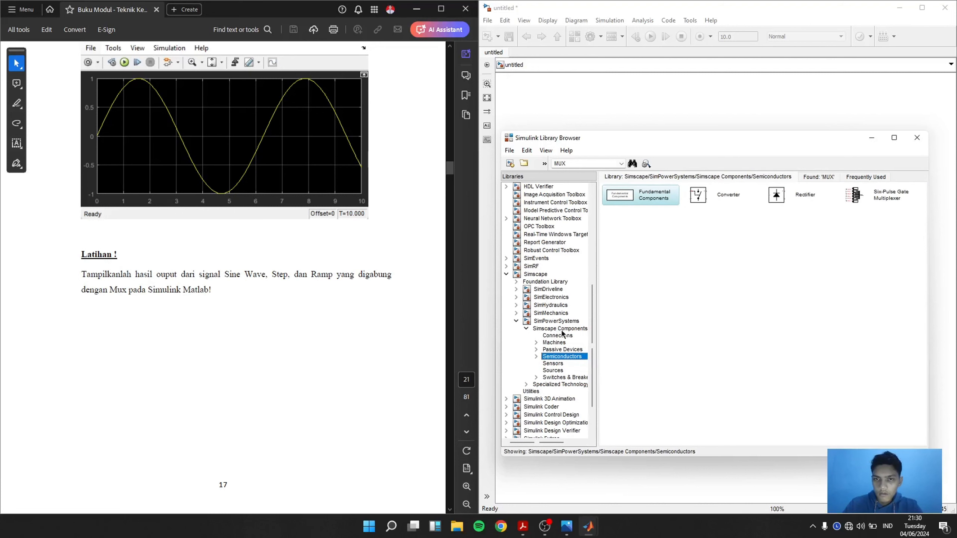
left_click(633, 163)
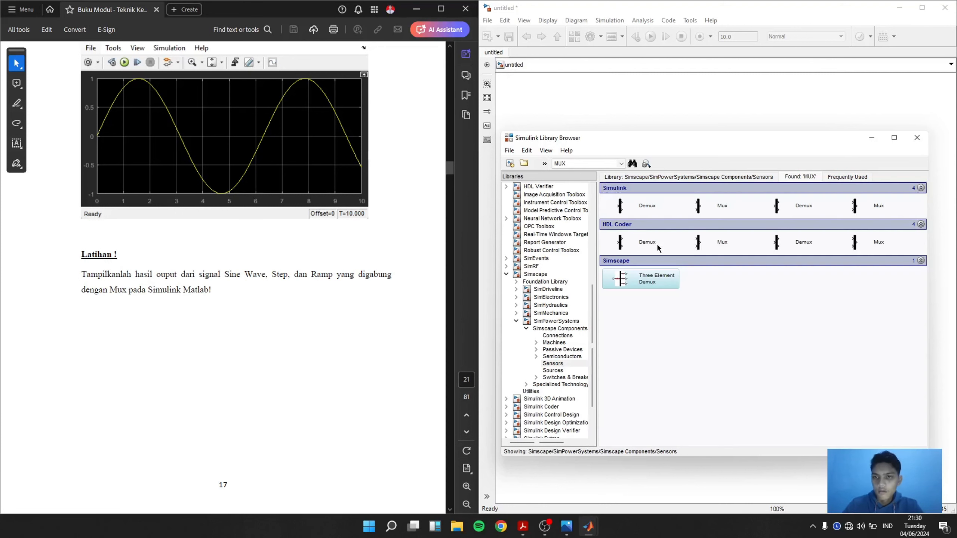
Step: Compare the Demux and Mux search results and consult the help page for the Signal Routing Mux block
left_click(659, 249)
left_click(665, 213)
left_click(887, 209)
right_click(881, 212)
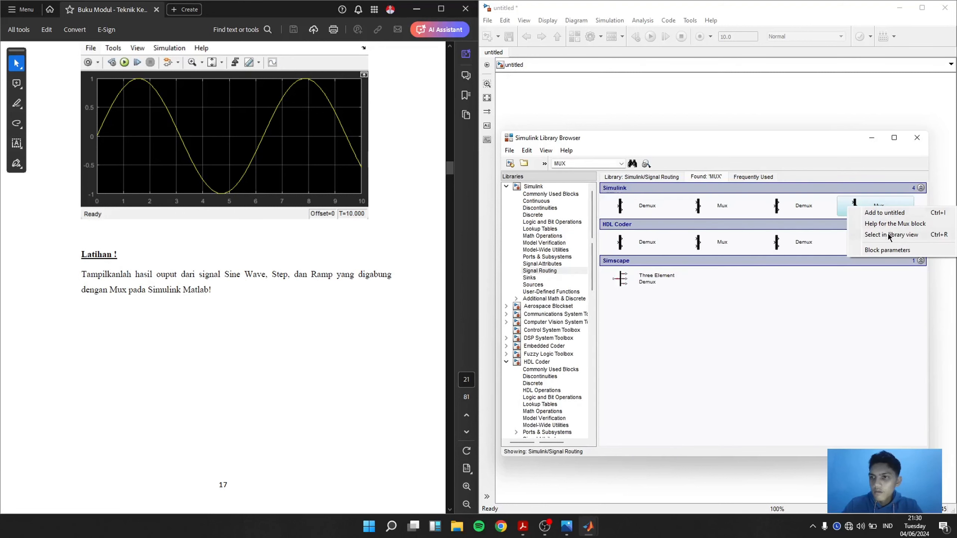
left_click(885, 213)
left_click_drag(822, 139, 798, 228)
right_click(841, 347)
left_click(867, 362)
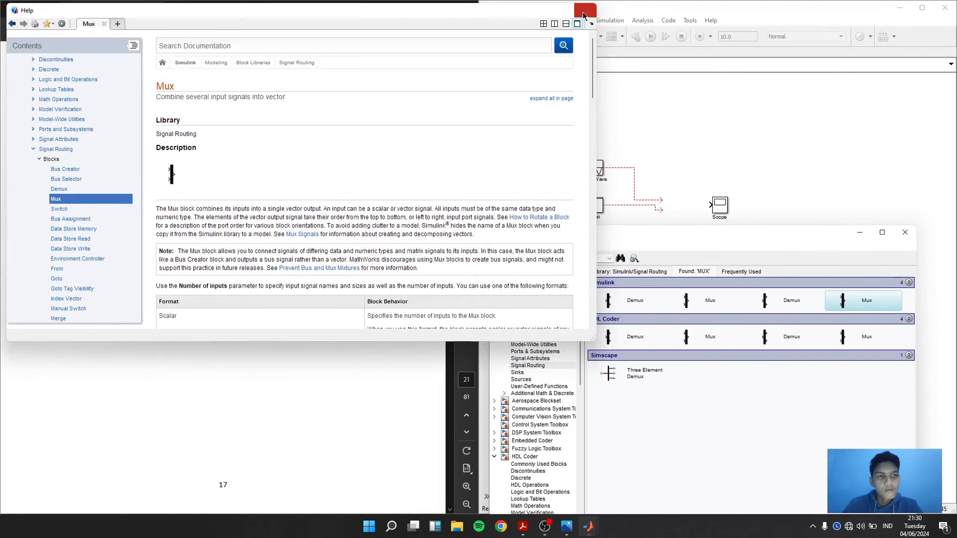
left_click(585, 10)
Step: Show the Mux result in the Signal Routing library and inspect its block parameters without changing them
right_click(853, 301)
left_click(866, 334)
right_click(866, 352)
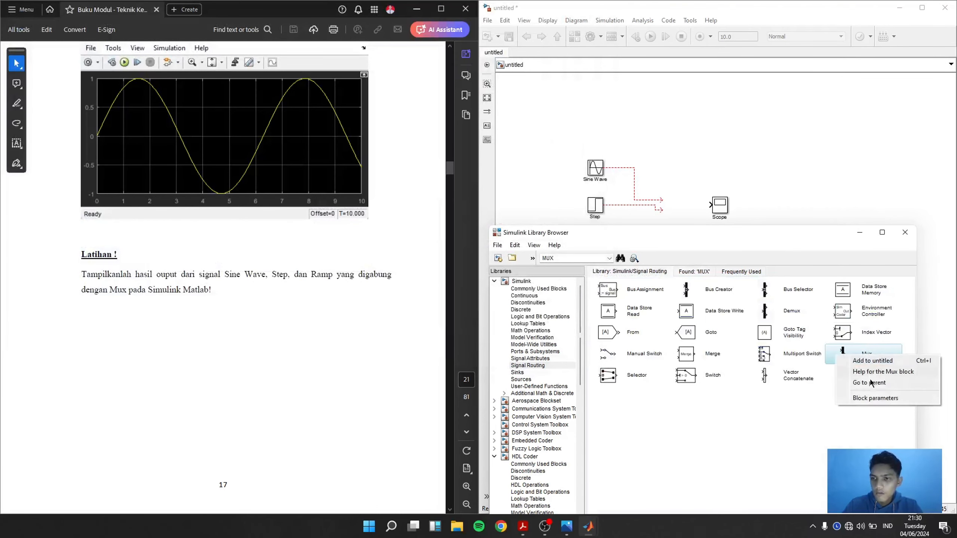
left_click(873, 394)
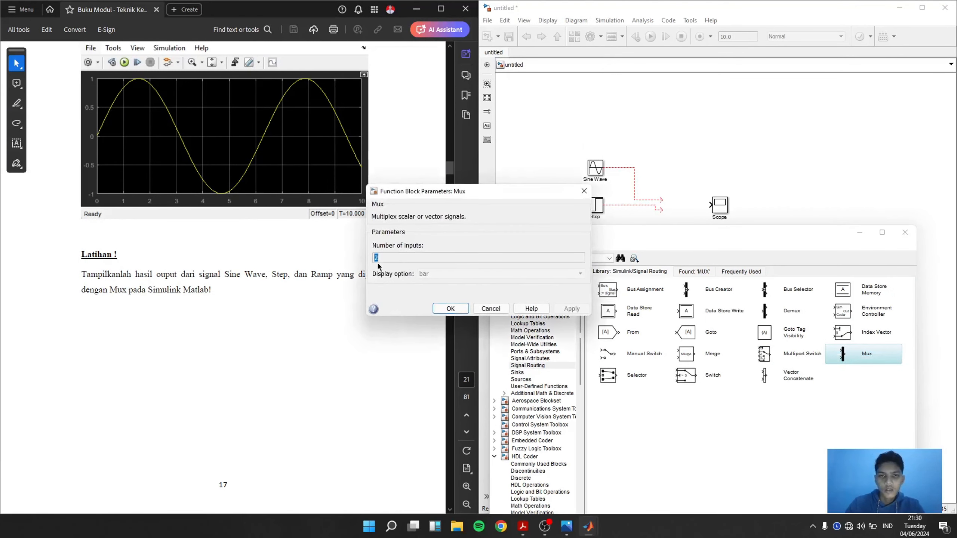
key("Caps_Lock")
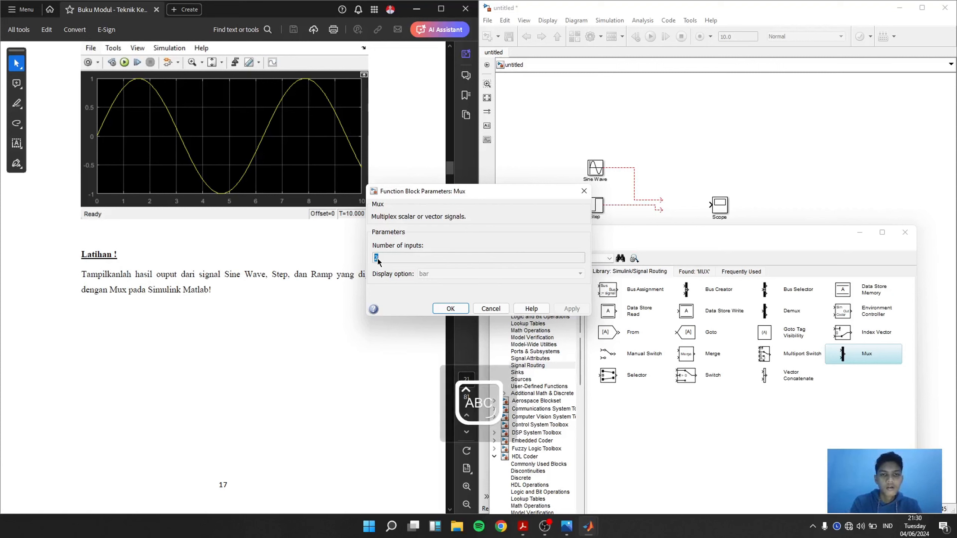
left_click(489, 309)
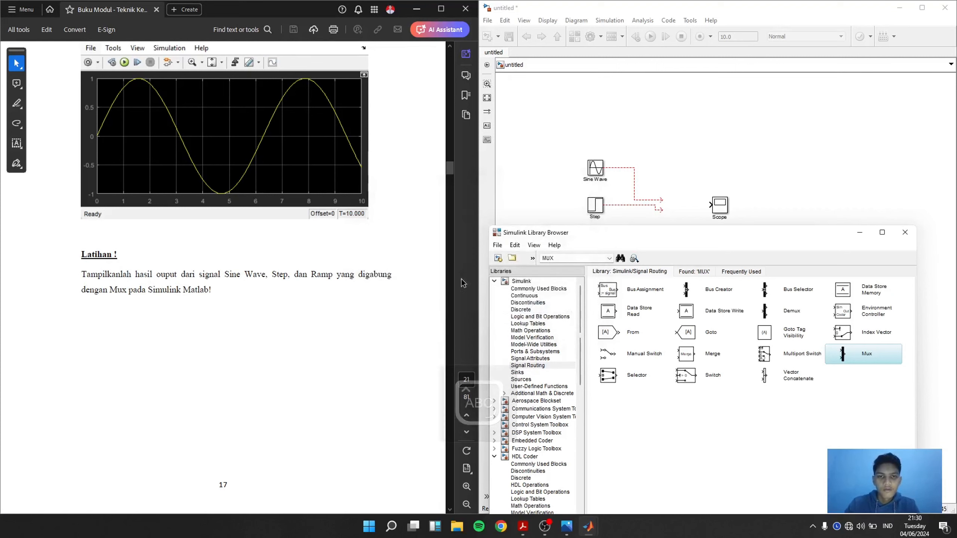
Step: Add the Signal Routing Mux to the untitled model and stretch it to a tall bar beside the Scope
right_click(867, 352)
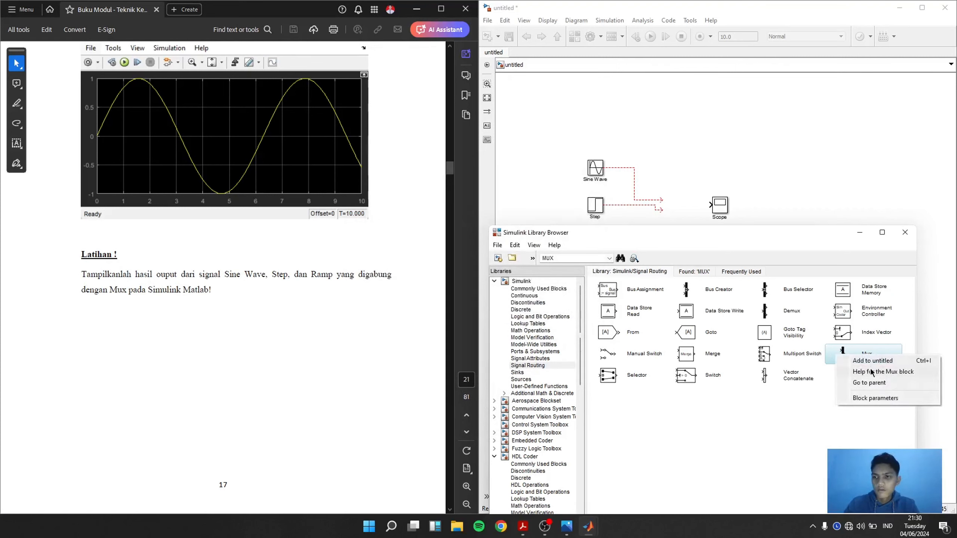
left_click(905, 232)
left_click_drag(718, 260, 699, 260)
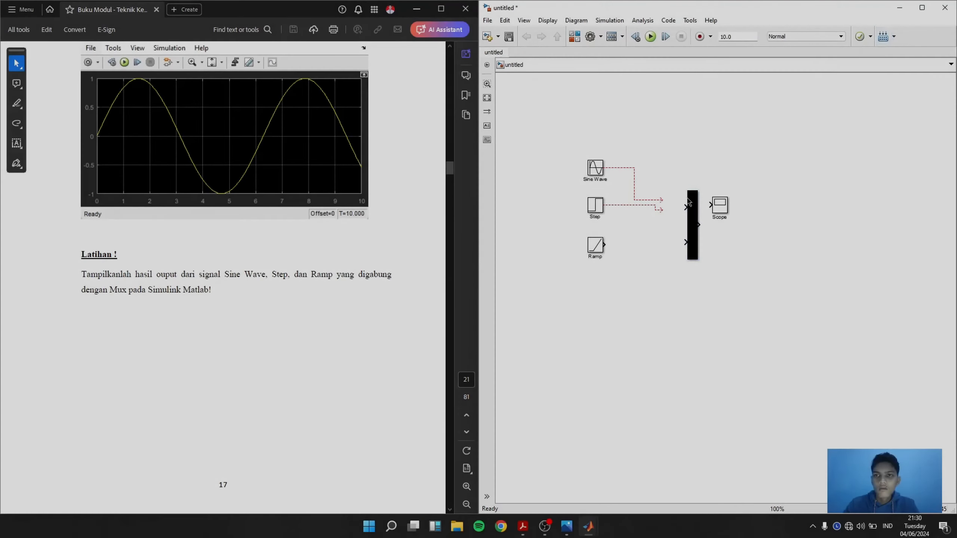
Step: Set the Mux block's number of inputs to 3, keeping the bar display option
double_click(693, 225)
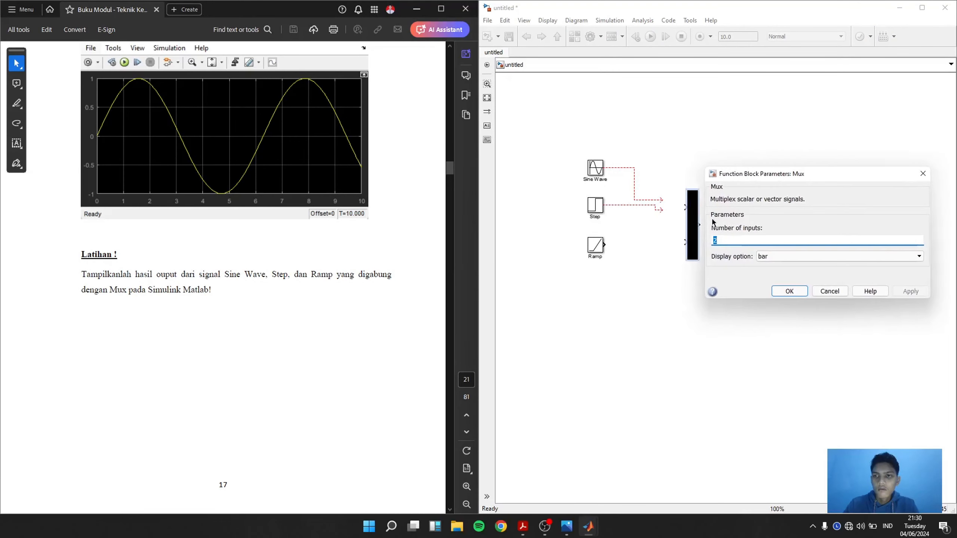
type("3")
left_click(904, 292)
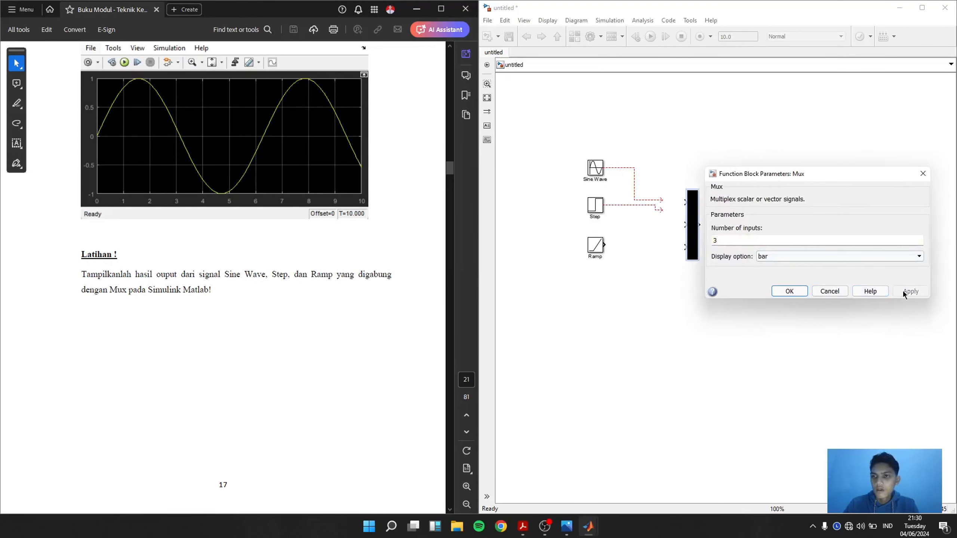
left_click(796, 294)
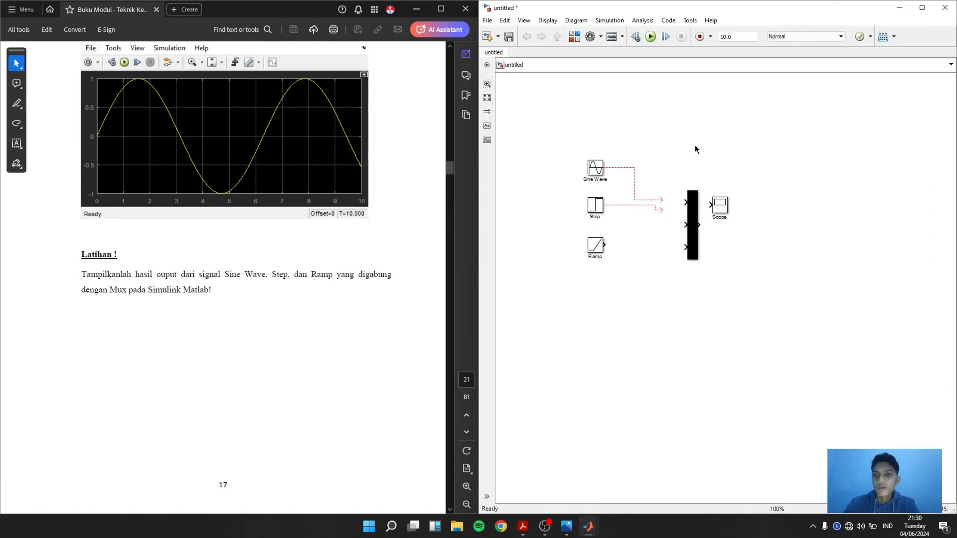
Step: Align the Mux with the Scope and delete the unconnected signal lines from Sine Wave and Step
left_click_drag(693, 222, 654, 218)
left_click(779, 200)
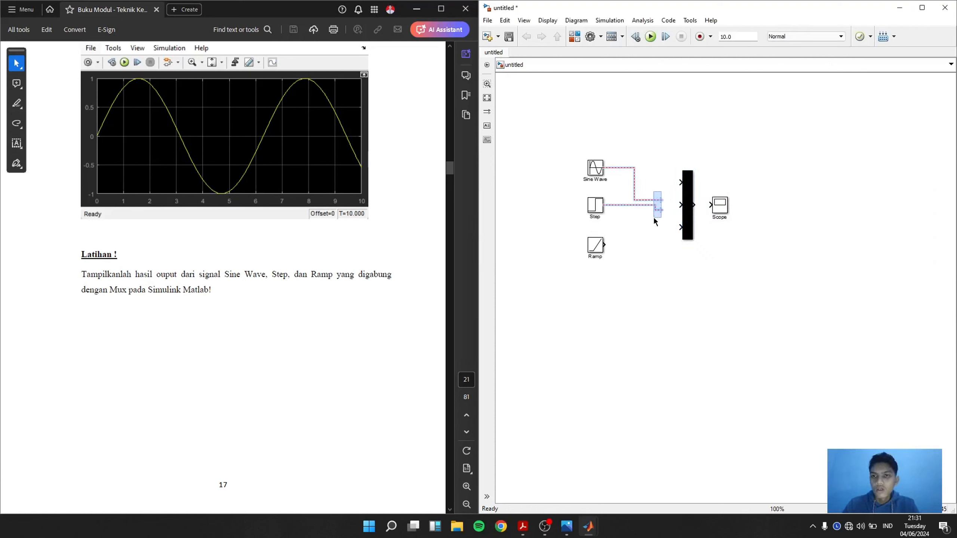
key("Delete")
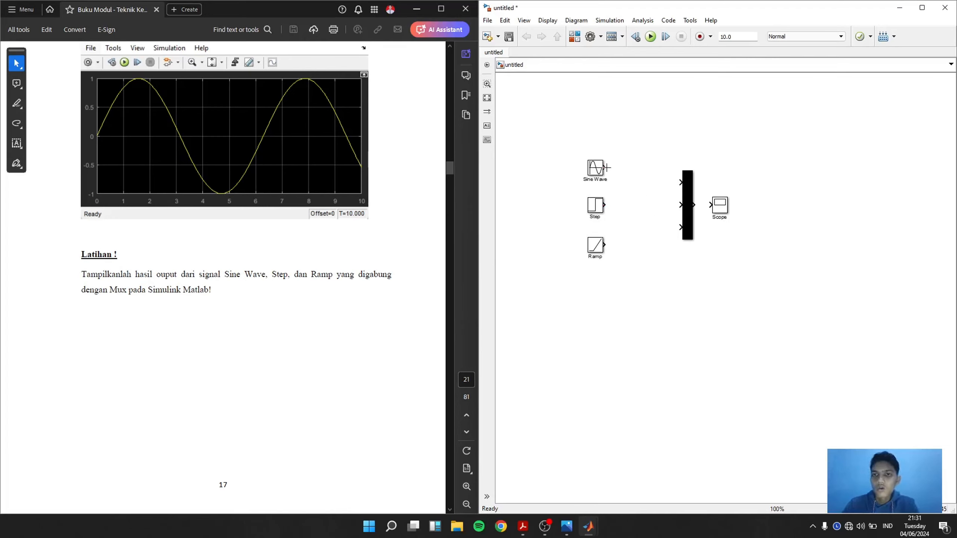
Step: Connect Sine Wave, Step and Ramp to the three Mux inputs in order, and the Mux output to the Scope
left_click_drag(606, 168, 682, 184)
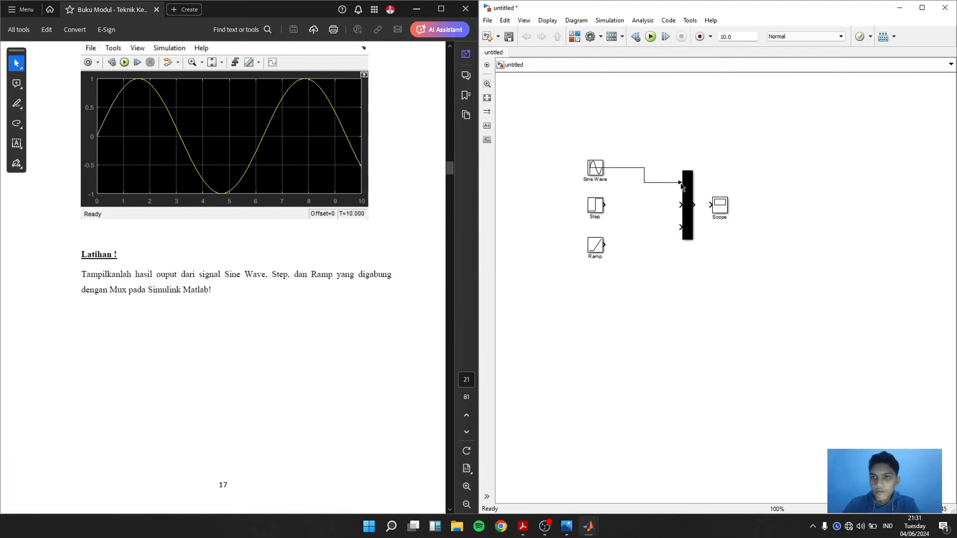
left_click_drag(606, 206, 684, 214)
mouse_move(606, 246)
left_mouse_down()
mouse_move(678, 230)
mouse_move(711, 206)
left_mouse_up()
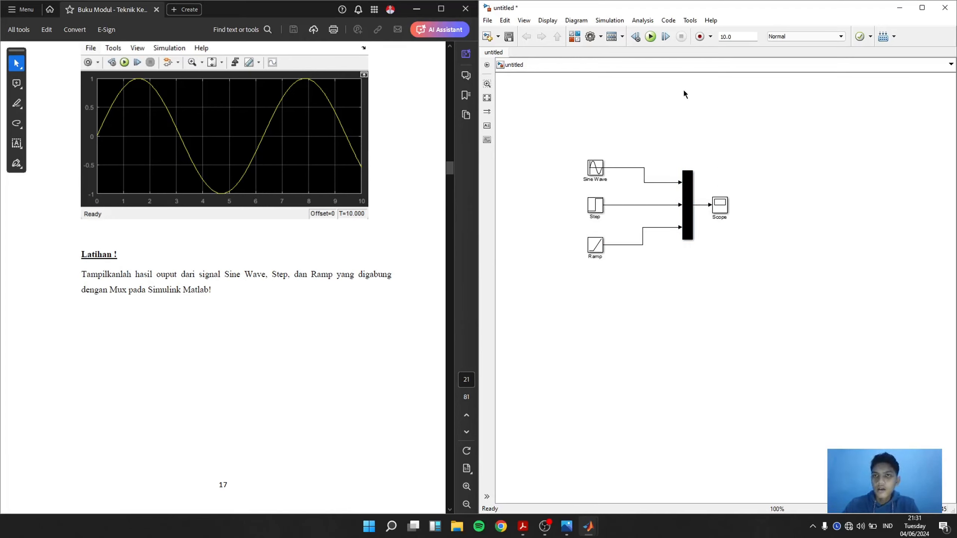
Step: Run the simulation and display the combined signals in an enlarged Scope window over the model
left_click(651, 36)
double_click(723, 211)
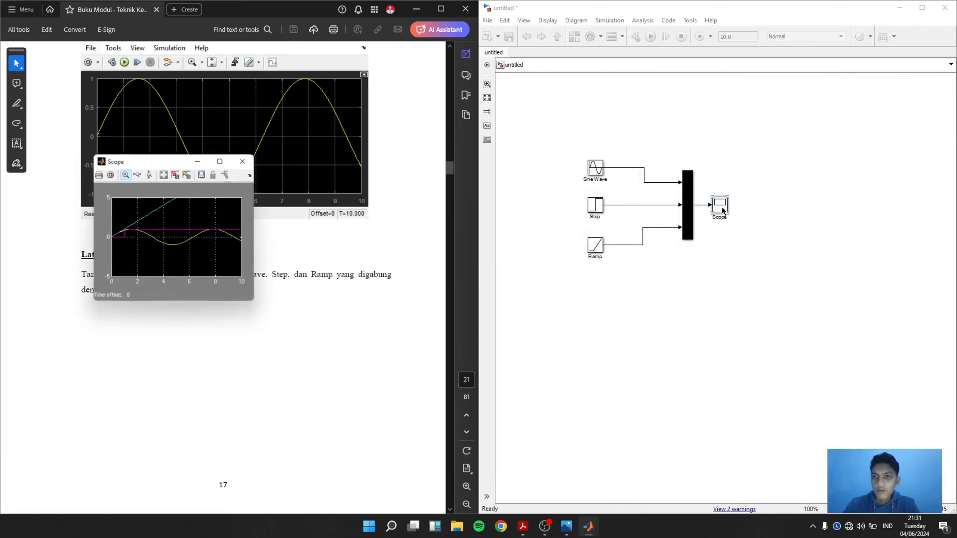
left_click_drag(160, 163, 808, 312)
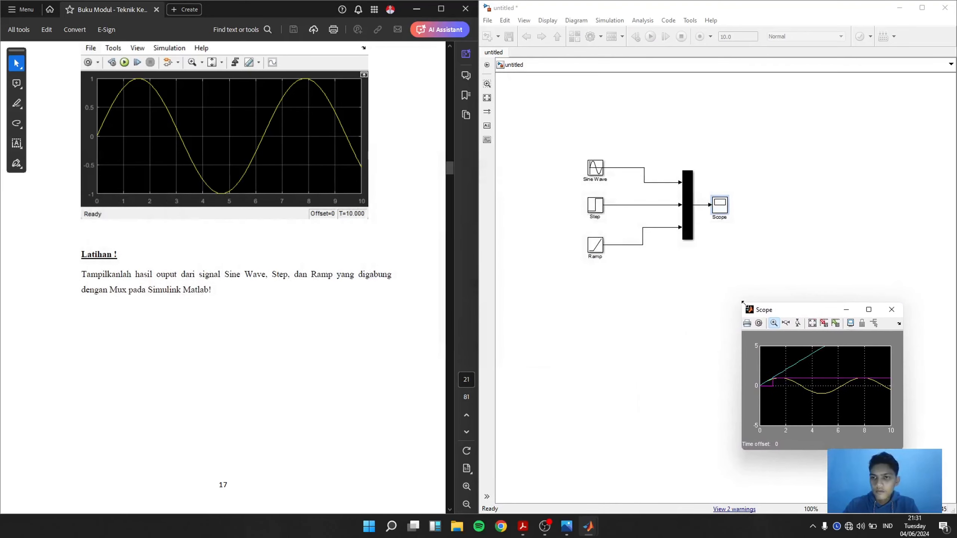
left_click_drag(743, 303, 545, 120)
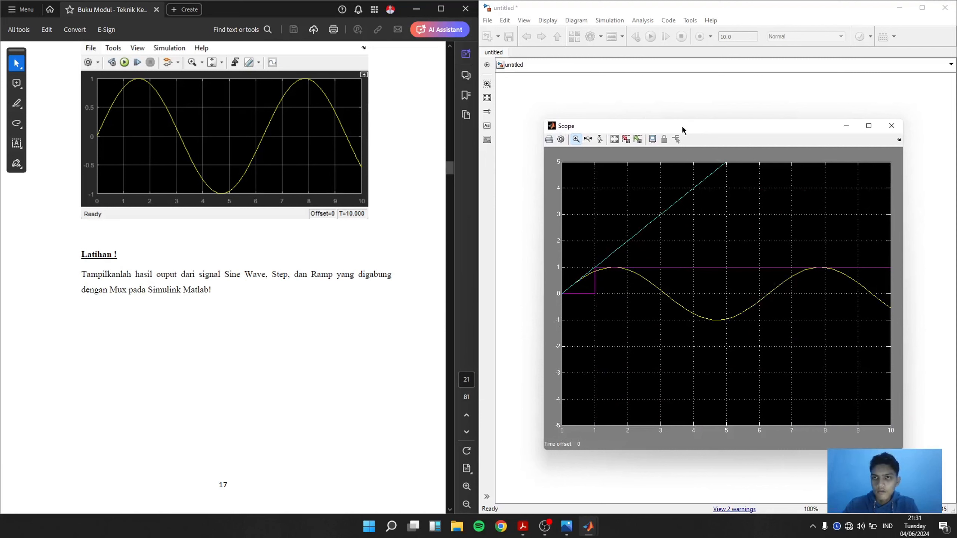
mouse_move(683, 130)
left_mouse_down()
mouse_move(695, 143)
mouse_move(683, 116)
mouse_move(708, 181)
mouse_move(687, 254)
mouse_move(678, 121)
left_mouse_up()
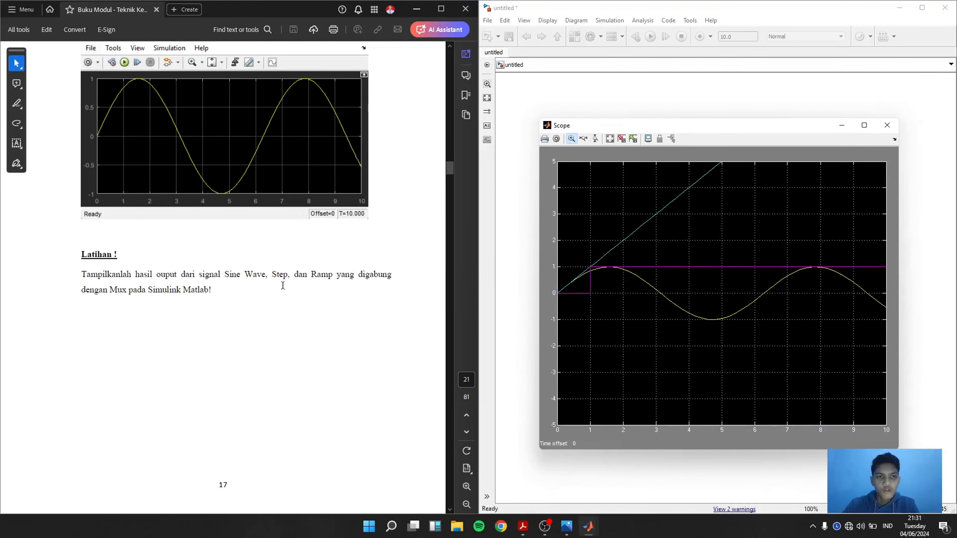
Step: Compare the Scope plot with the module's exercise text, viewing the plot at half-screen and full-screen size before restoring the window
scroll(283, 285, "down", 1)
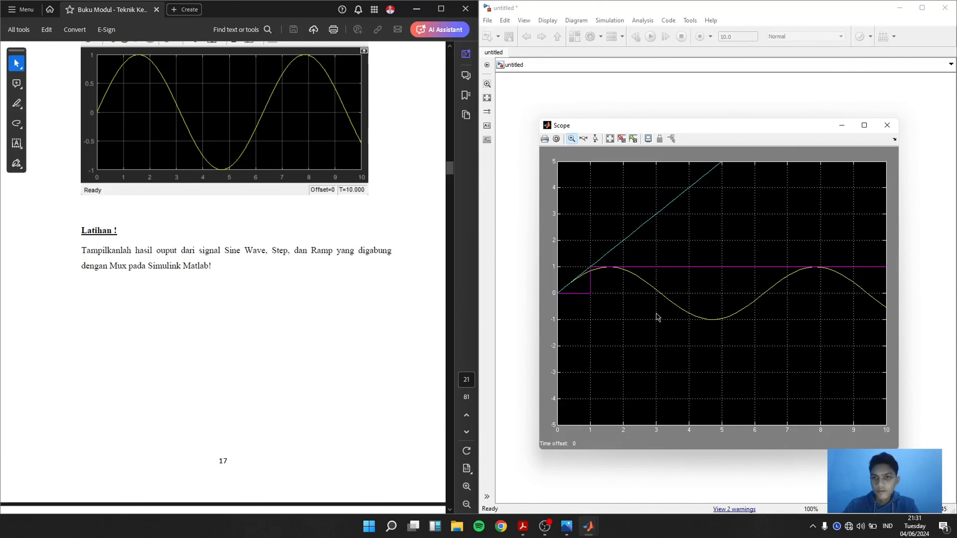
mouse_move(866, 126)
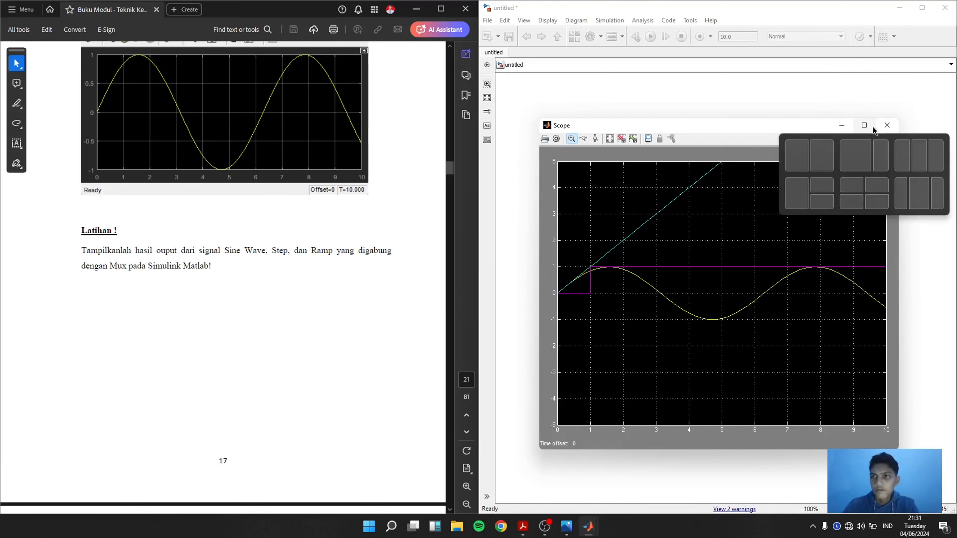
left_click(828, 158)
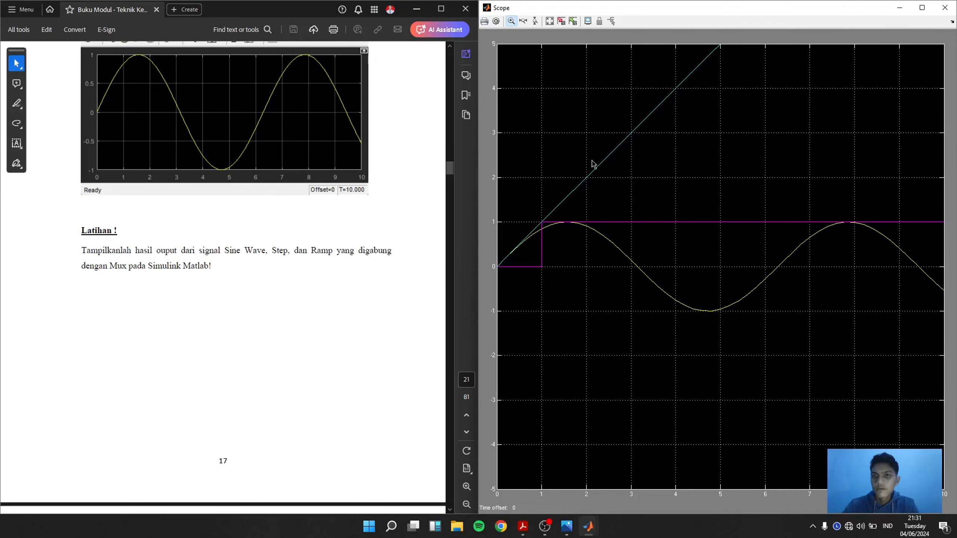
left_click(922, 8)
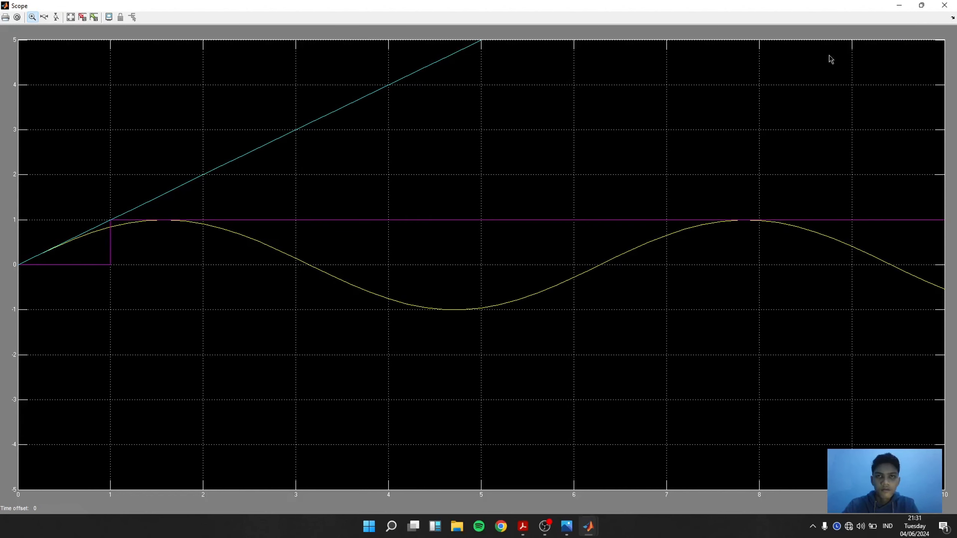
left_click(921, 5)
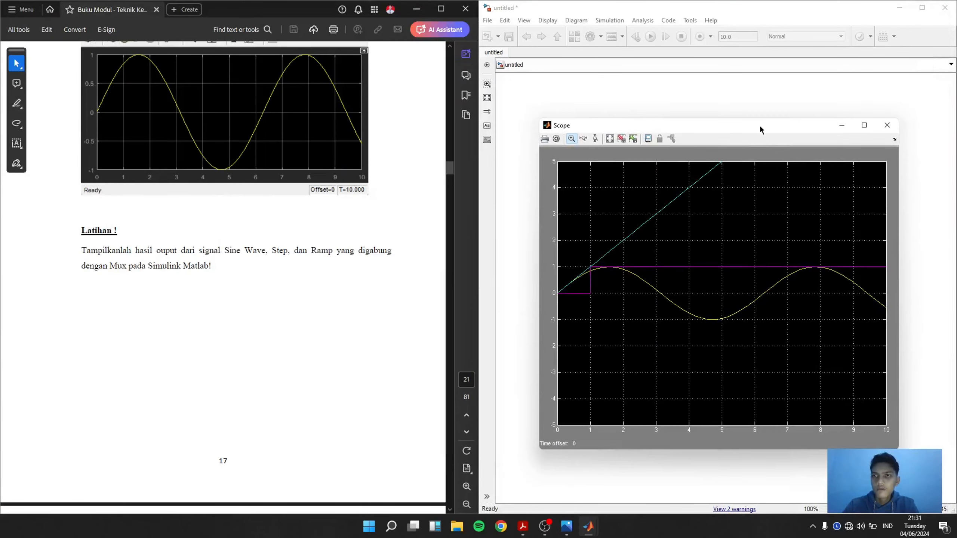
Step: Examine the block model uncovered by the Scope window, and fit the Scope plot to the half of the screen beside the module
left_click_drag(760, 130, 786, 286)
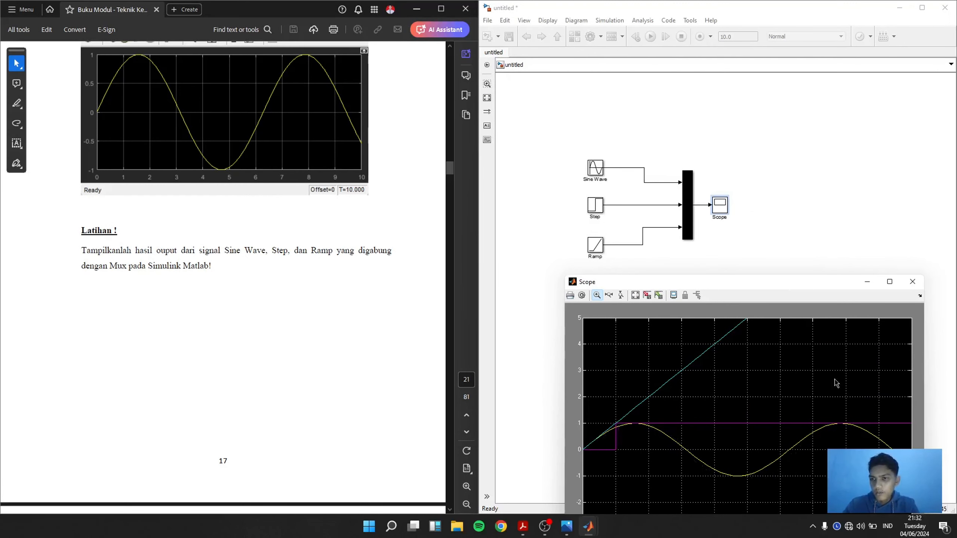
left_click_drag(796, 286, 791, 266)
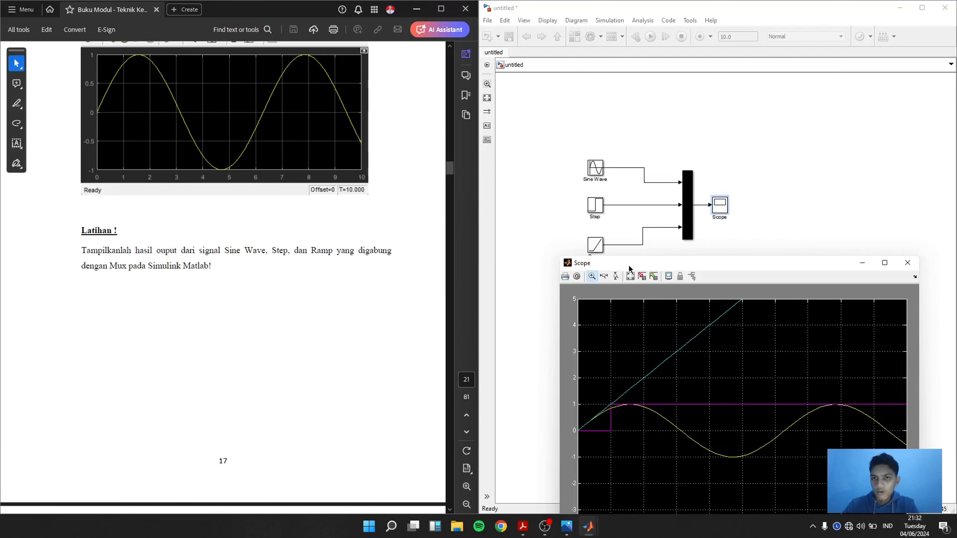
left_click_drag(629, 266, 630, 274)
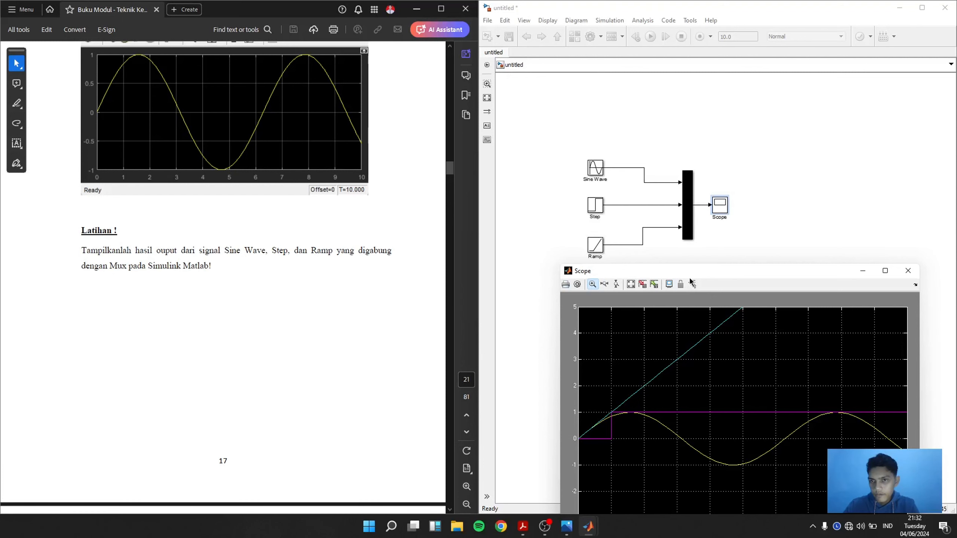
left_click_drag(697, 272, 662, 115)
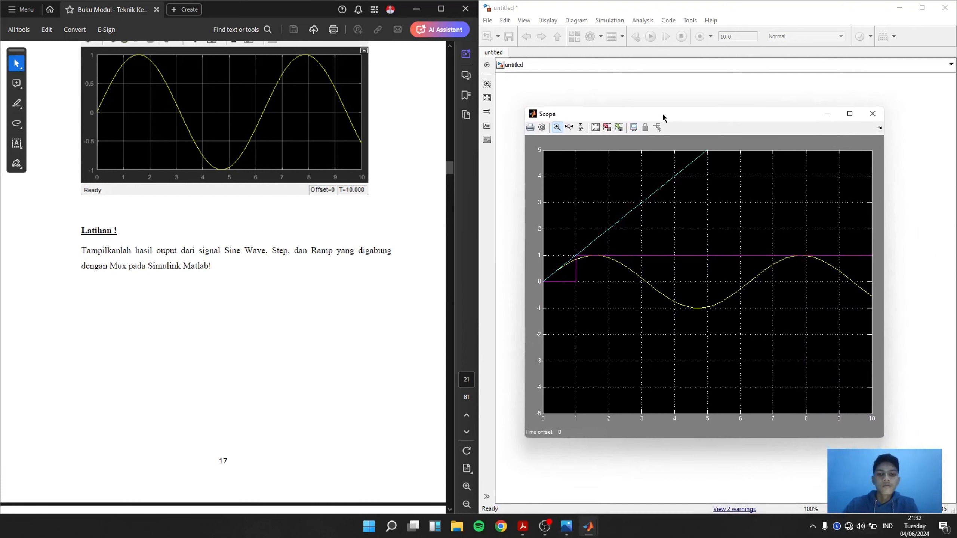
mouse_move(849, 115)
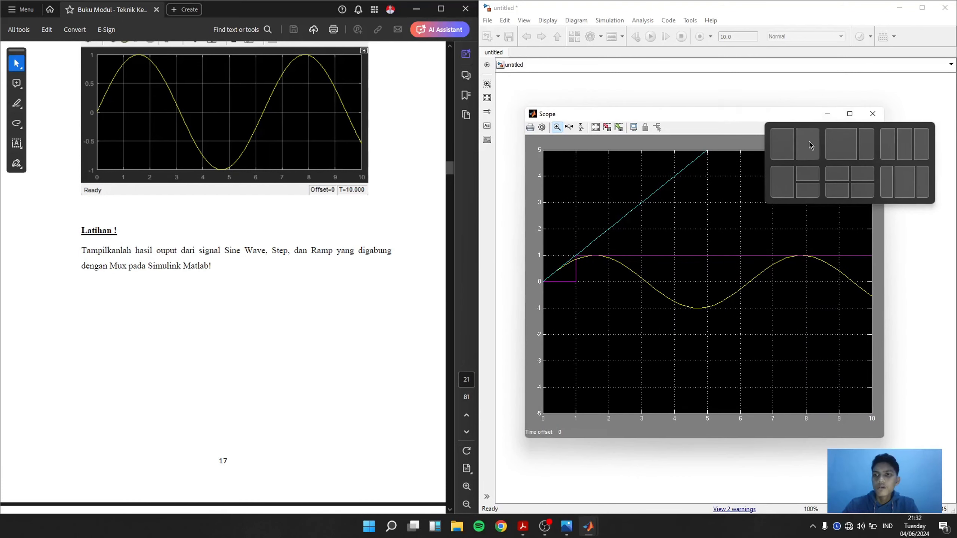
left_click(820, 138)
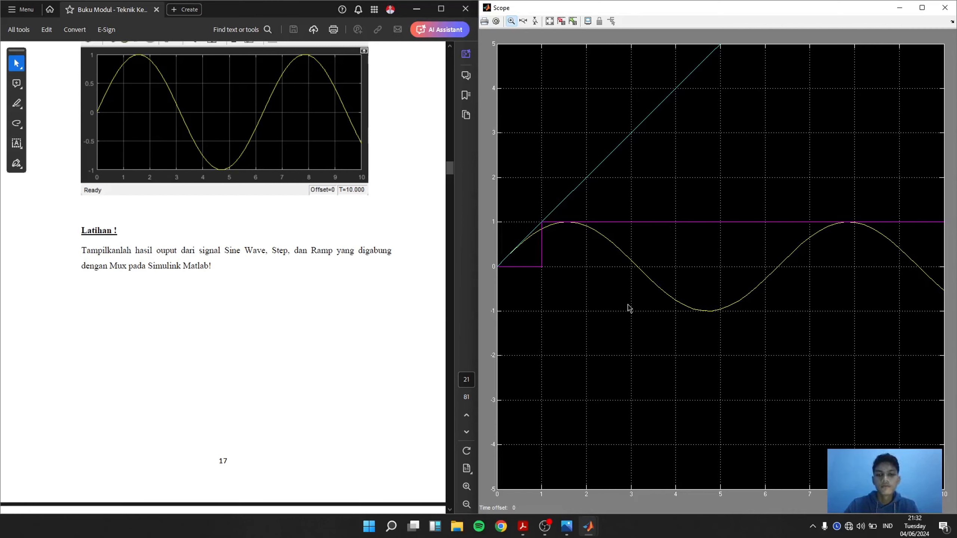
Step: Minimize all open windows to show the desktop
key("super+d")
right_click(570, 106)
left_click(565, 137)
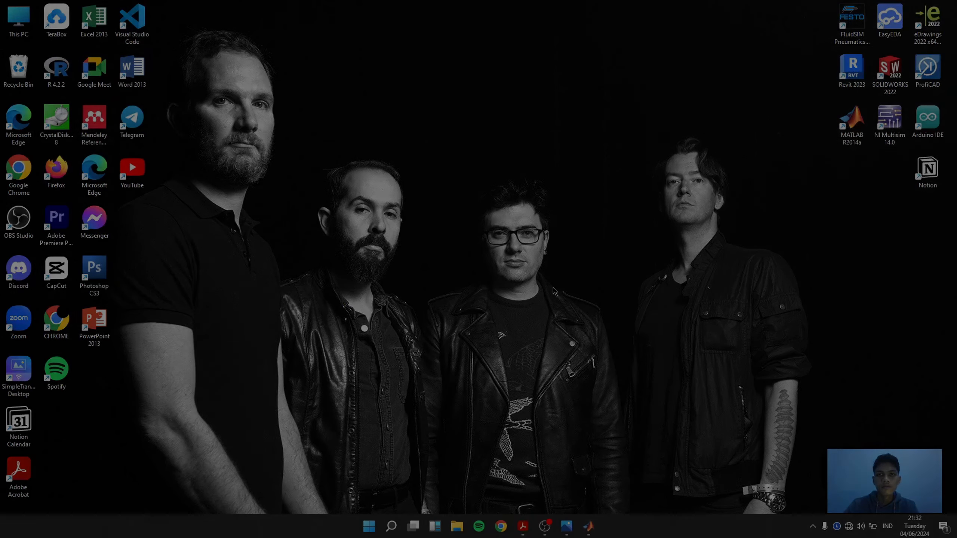